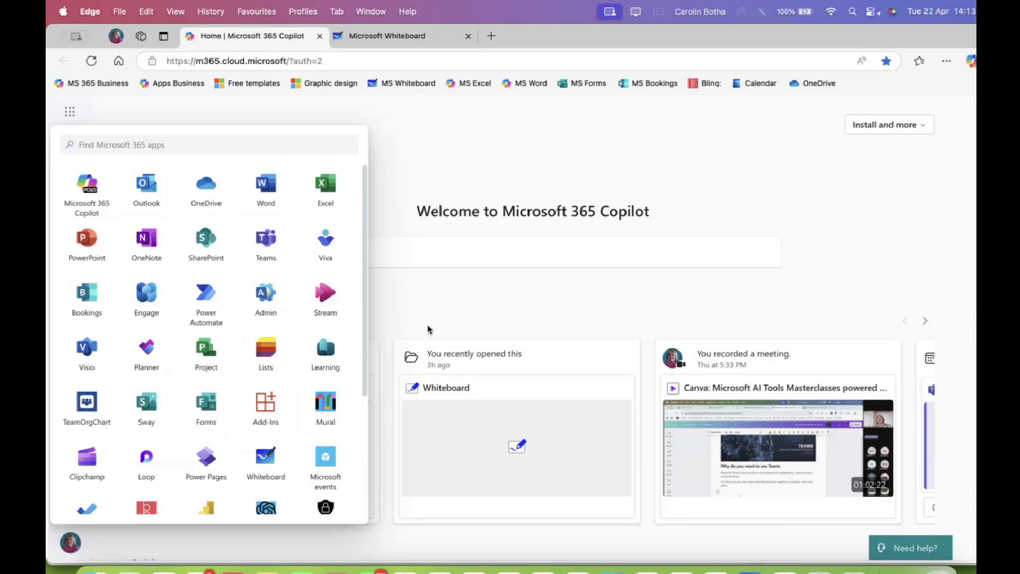
Open a new blank Chrome tab, then switch to the 'Masterclasses - April 2025' SharePoint library in Safari
click(372, 570)
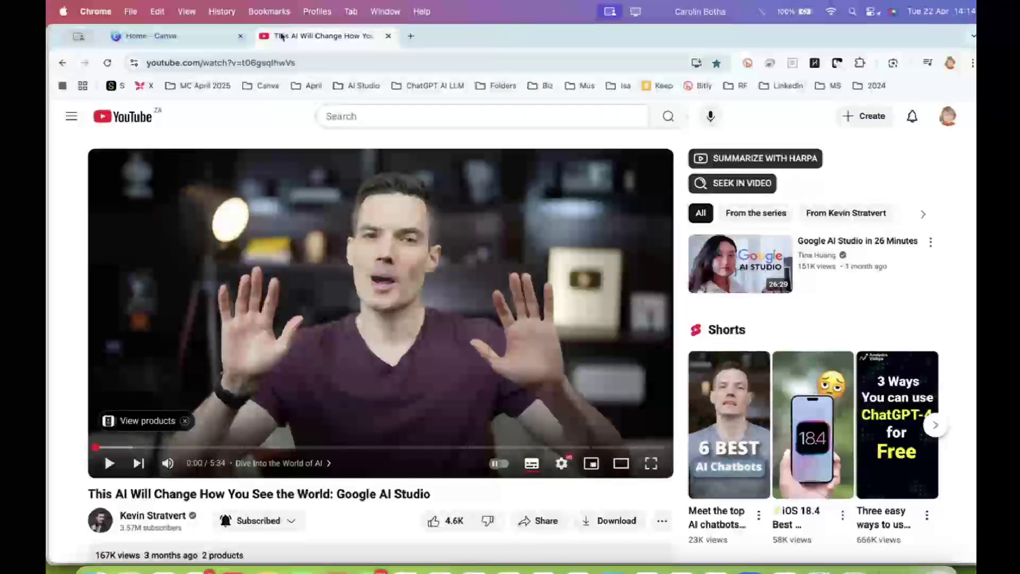
click(411, 35)
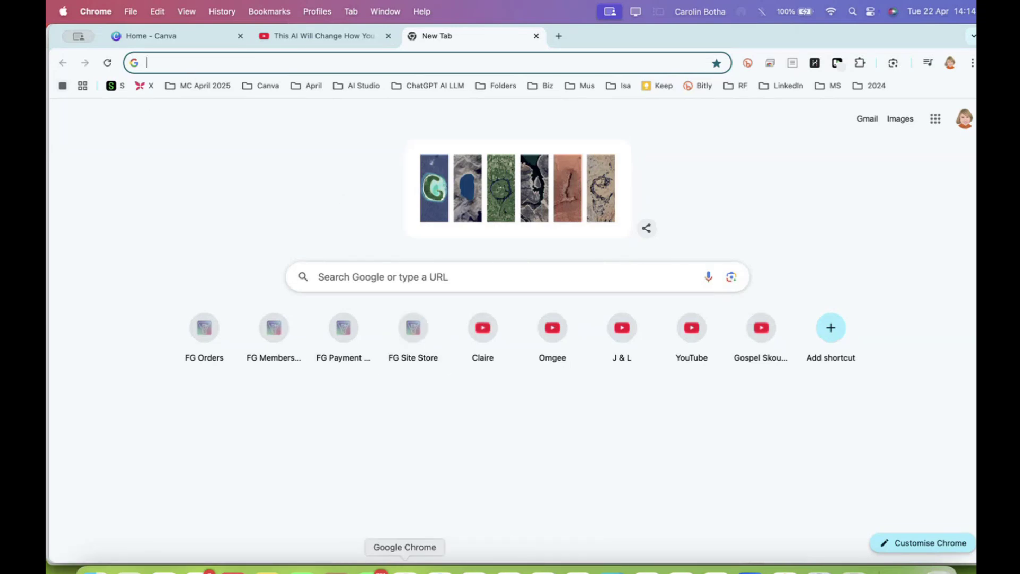
click(440, 570)
click(61, 87)
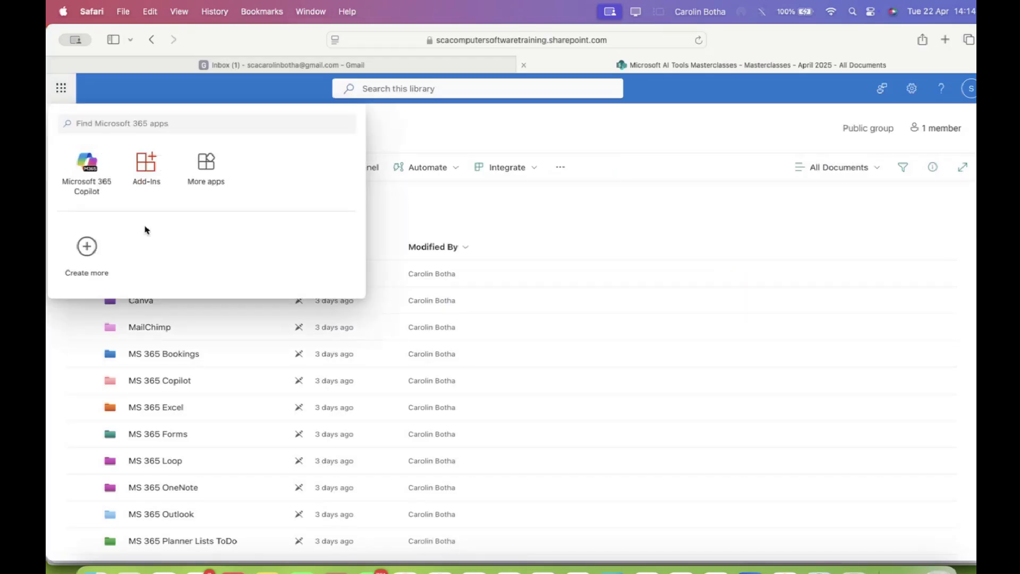
Show all Microsoft 365 apps, finish signing in, glance at Gmail, then bring Edge's Microsoft 365 home forward
click(205, 178)
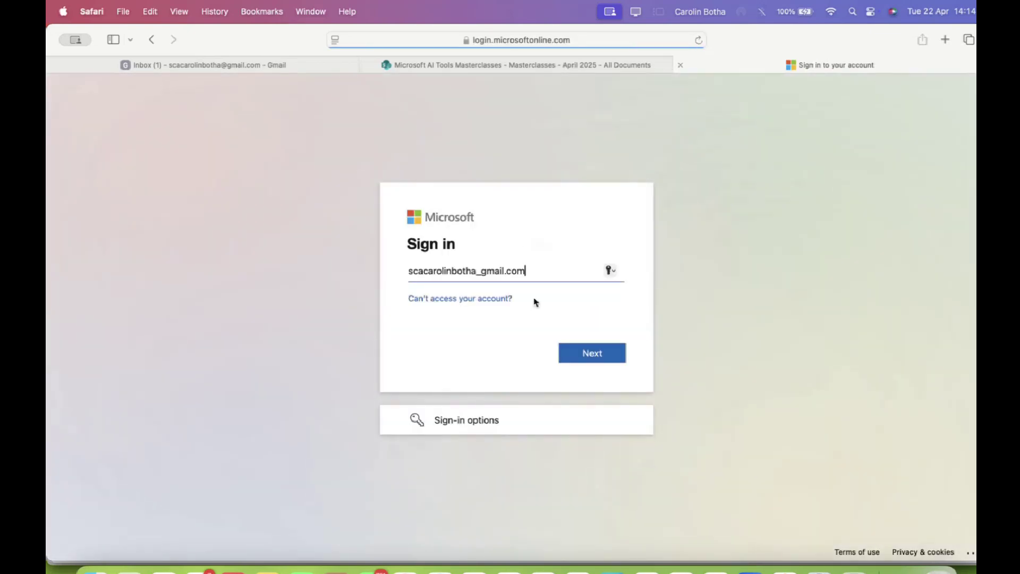
click(591, 353)
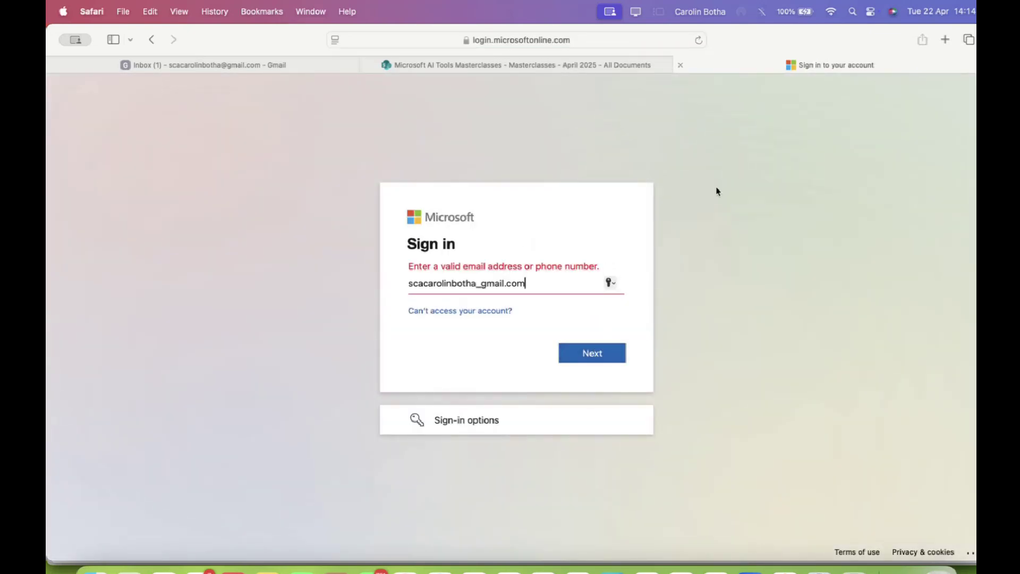
click(543, 65)
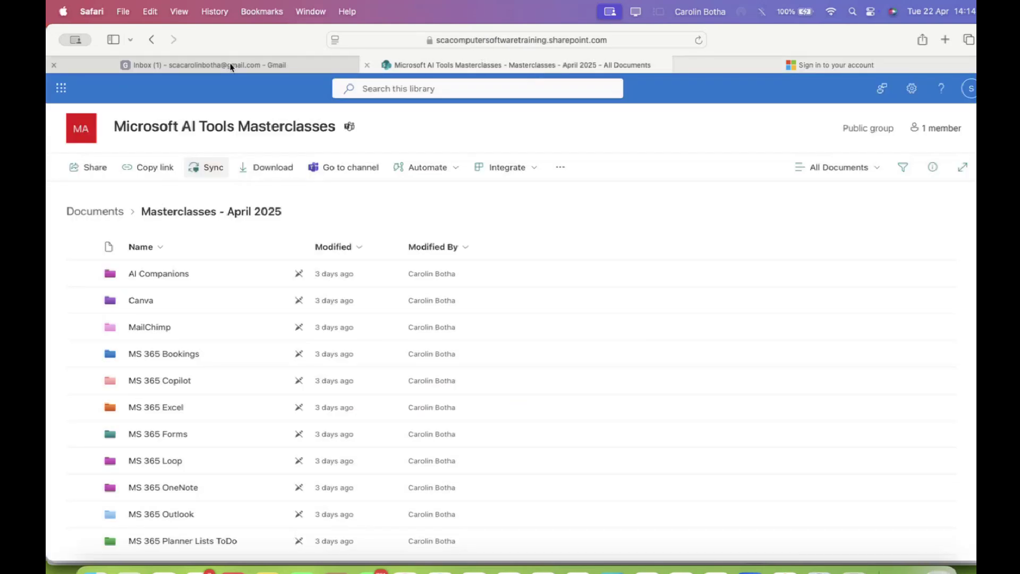
click(232, 66)
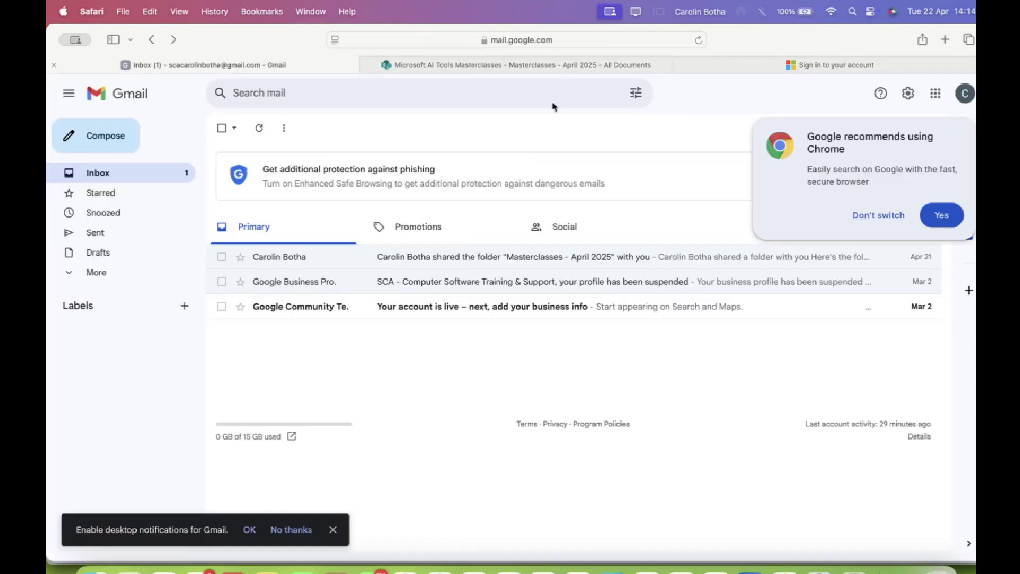
click(513, 65)
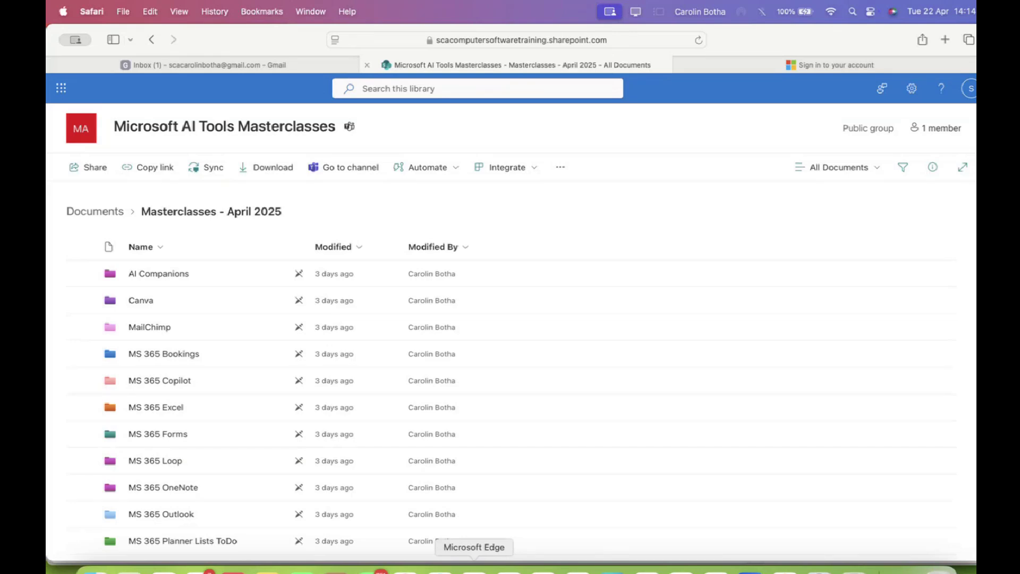
click(468, 569)
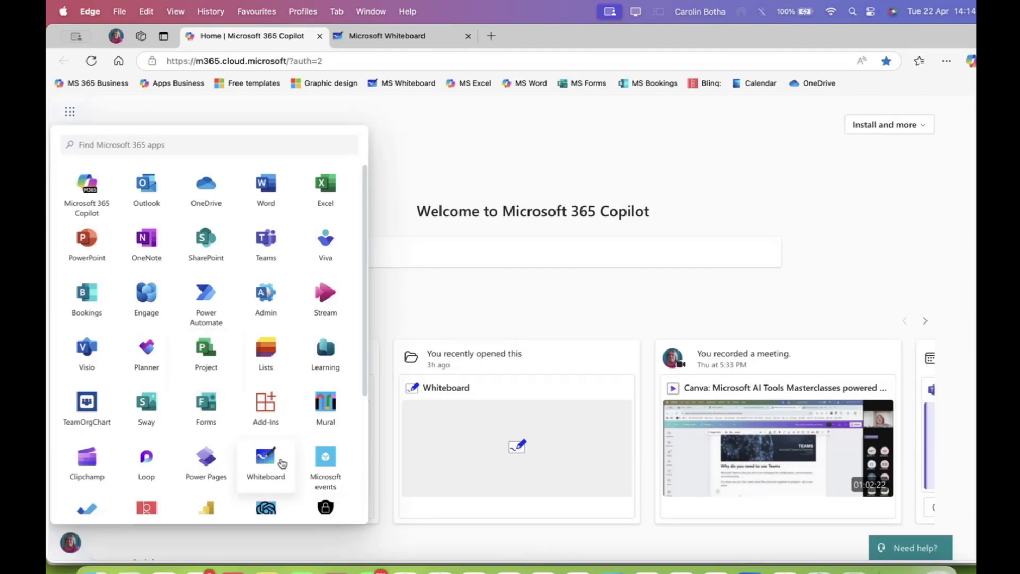
Launch Whiteboard from the Microsoft 365 apps list and create a new whiteboard
click(278, 461)
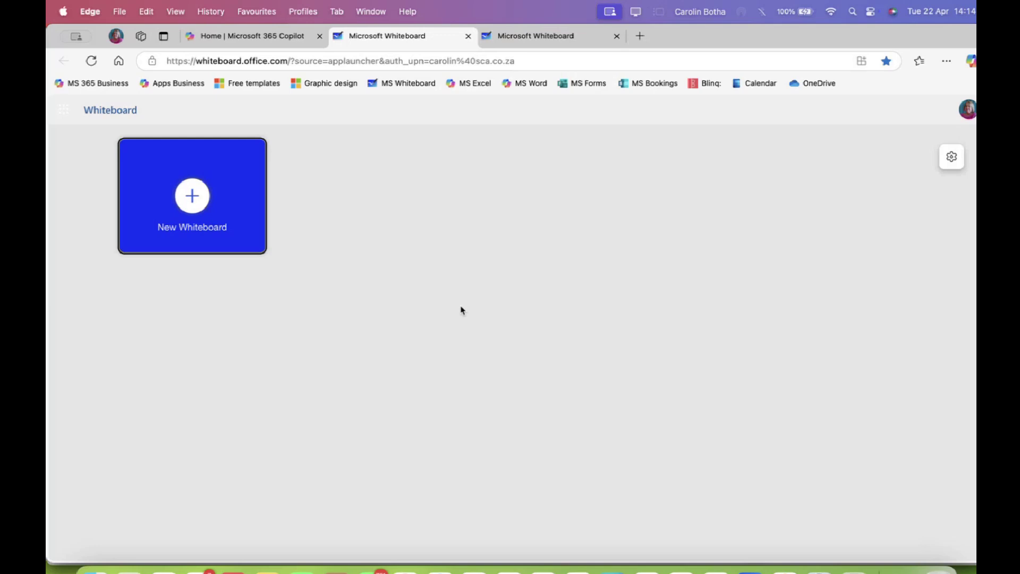
click(194, 195)
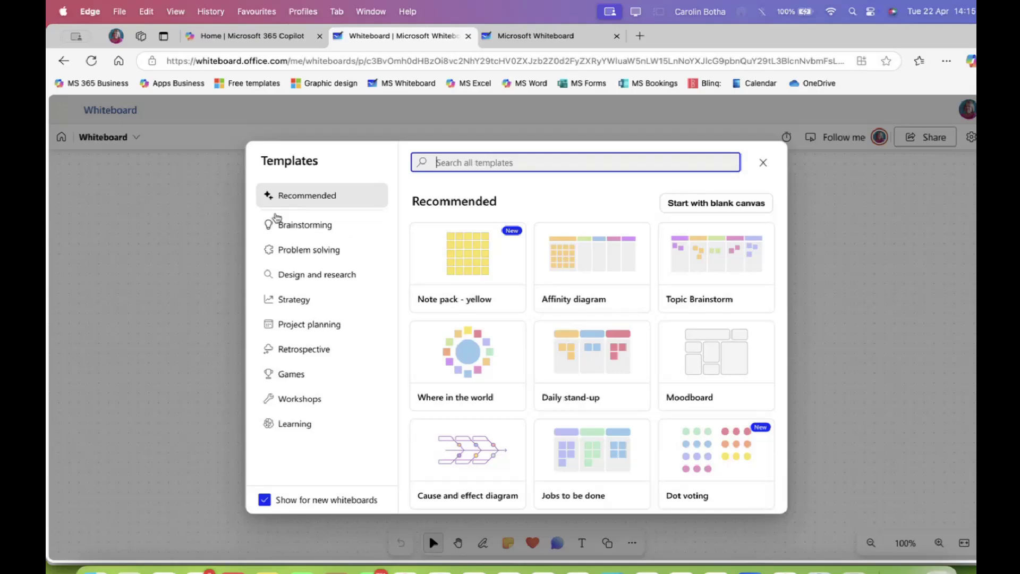
Browse the template categories from Brainstorming through Learning, scrolling through the Learning templates
click(304, 232)
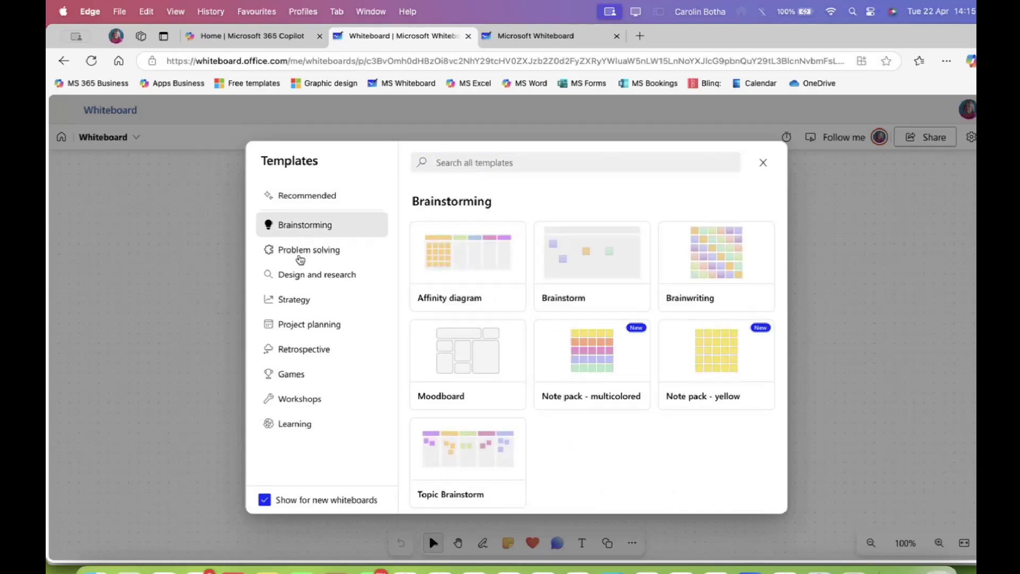
click(301, 254)
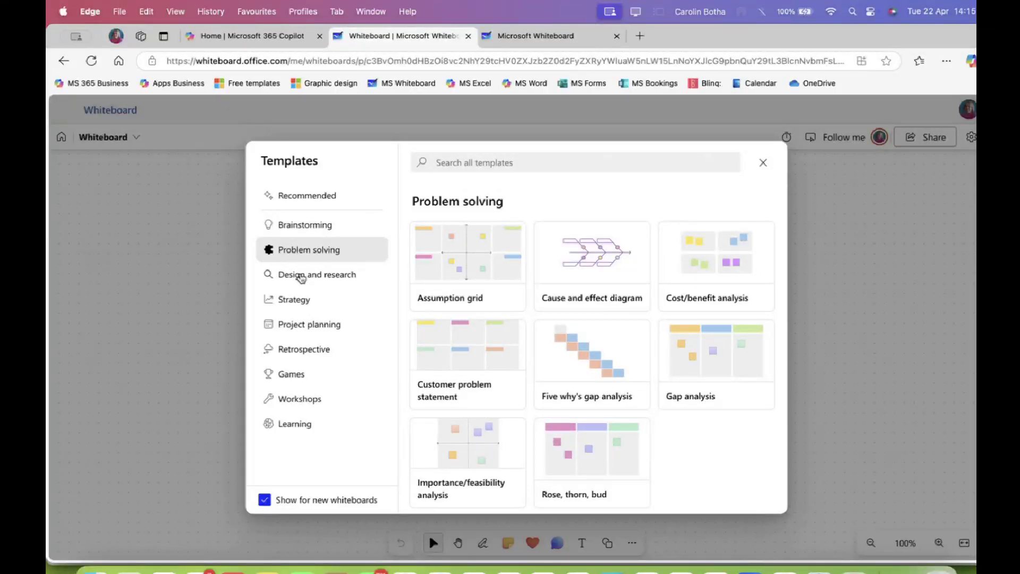
click(301, 277)
click(301, 302)
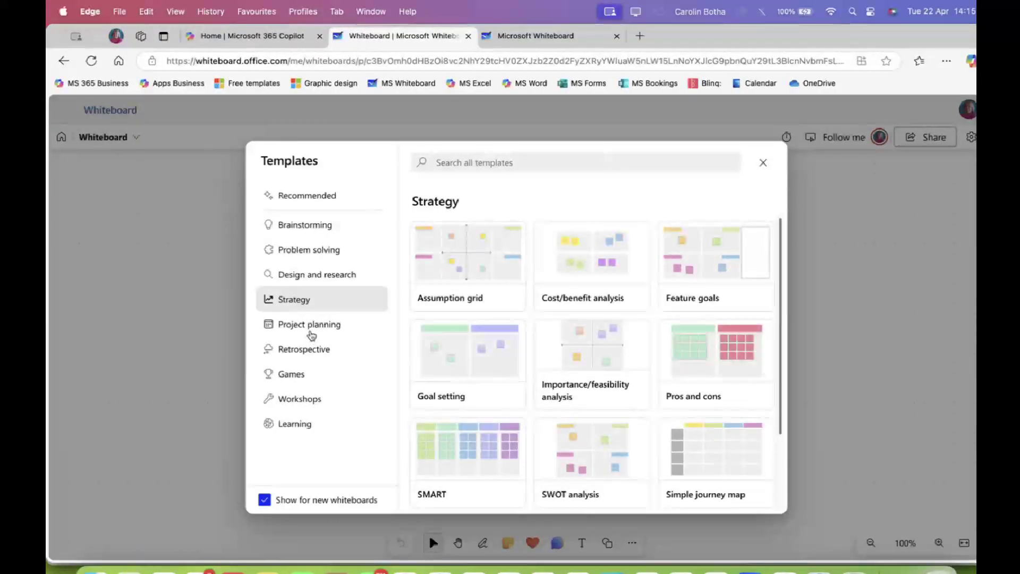
click(312, 332)
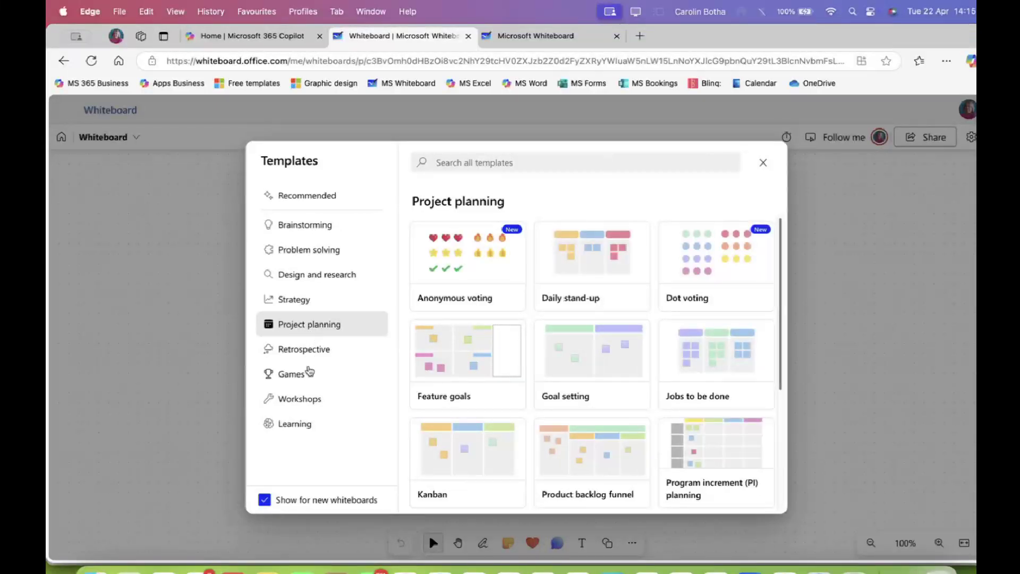
click(307, 355)
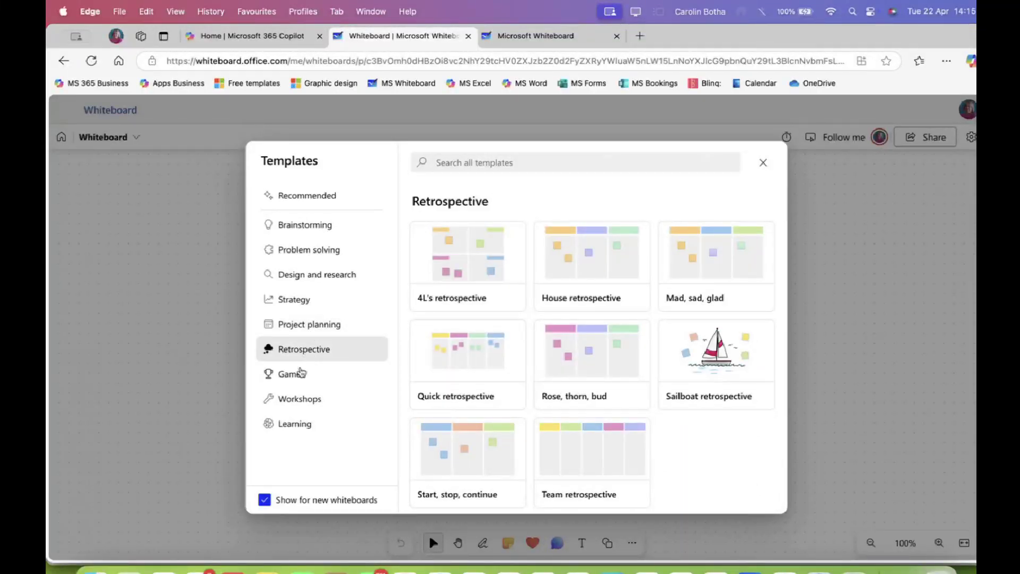
click(300, 374)
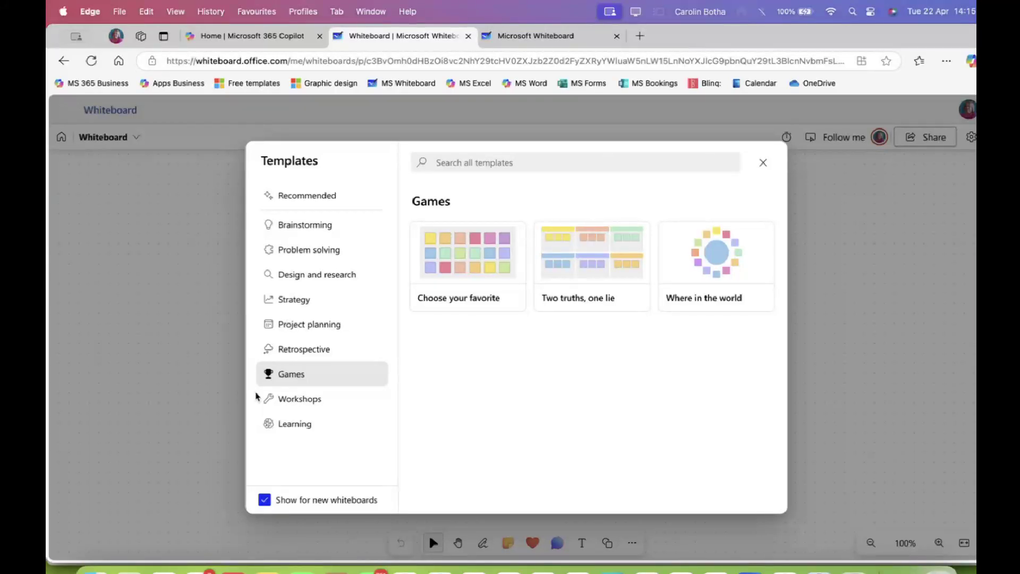
click(314, 398)
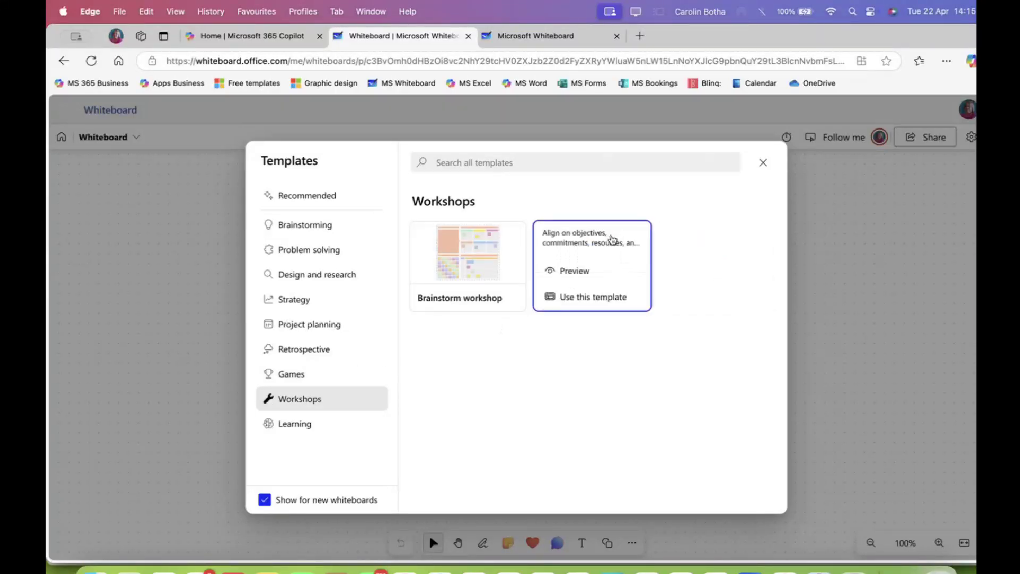
click(292, 424)
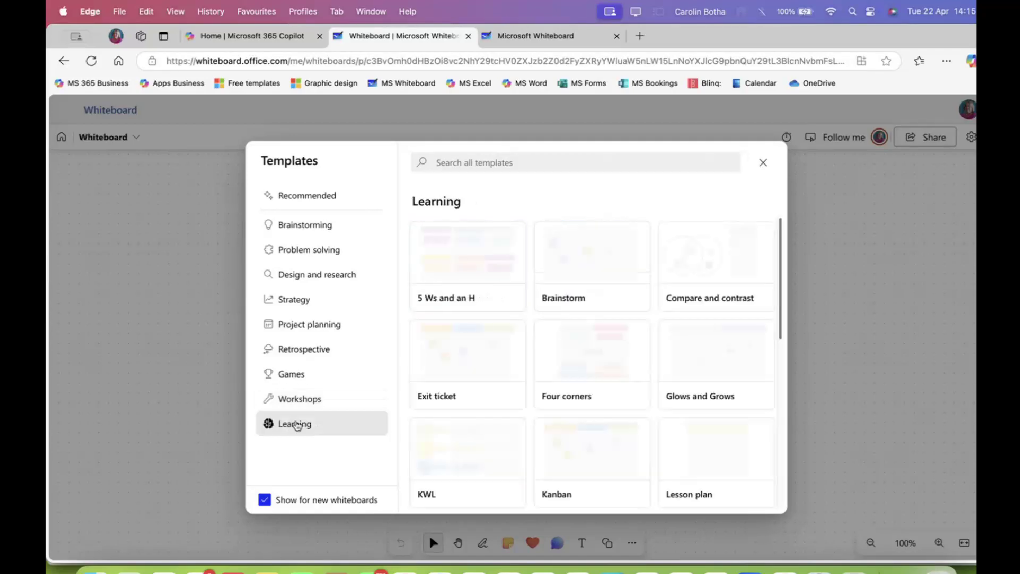
scroll(522, 320, down, 2)
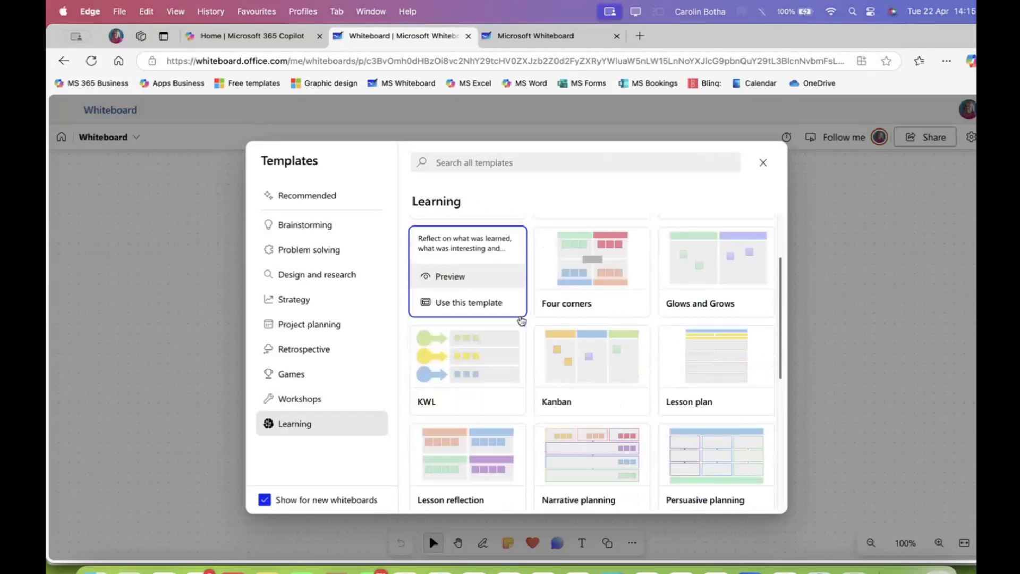
scroll(522, 320, down, 4)
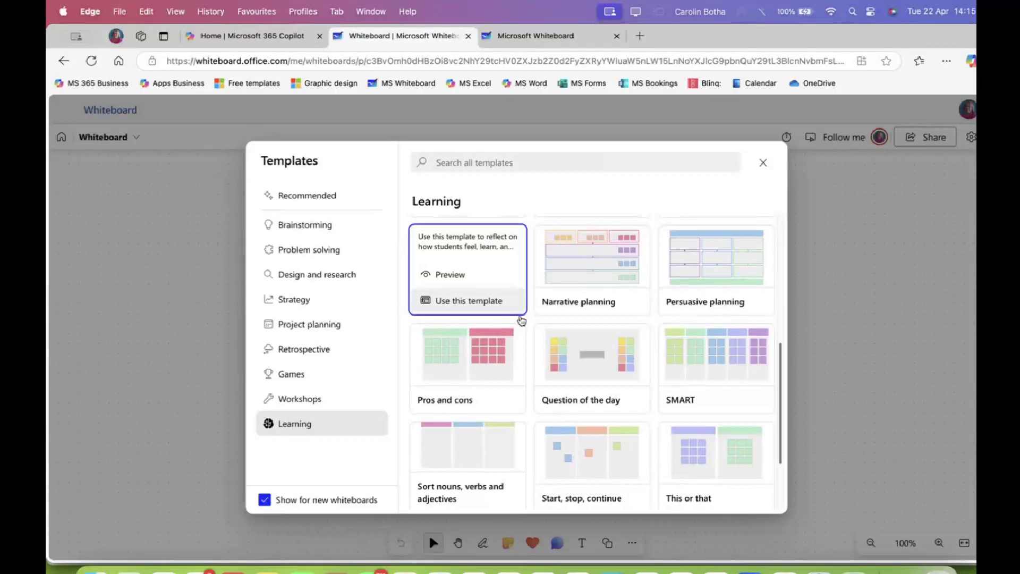
scroll(521, 319, down, 2)
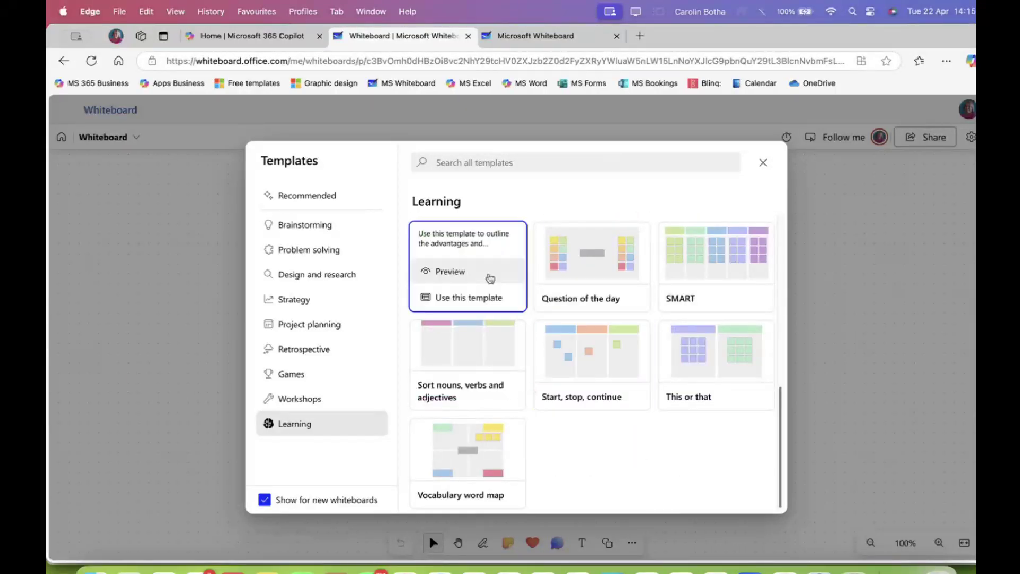
Revisit the Brainstorming and Recommended templates, then start the board as a blank canvas
mouse_move(564, 341)
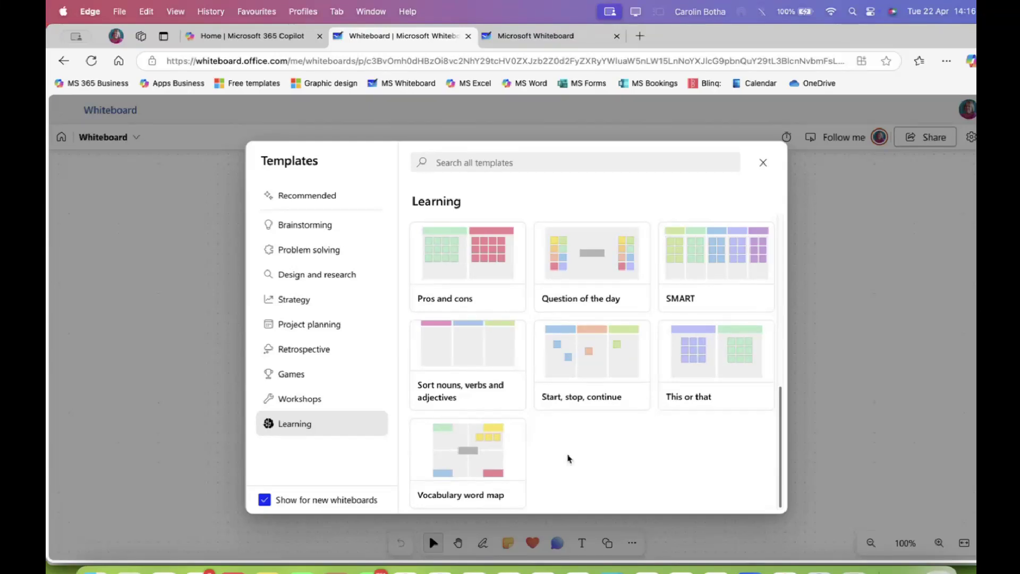
mouse_move(467, 479)
click(311, 223)
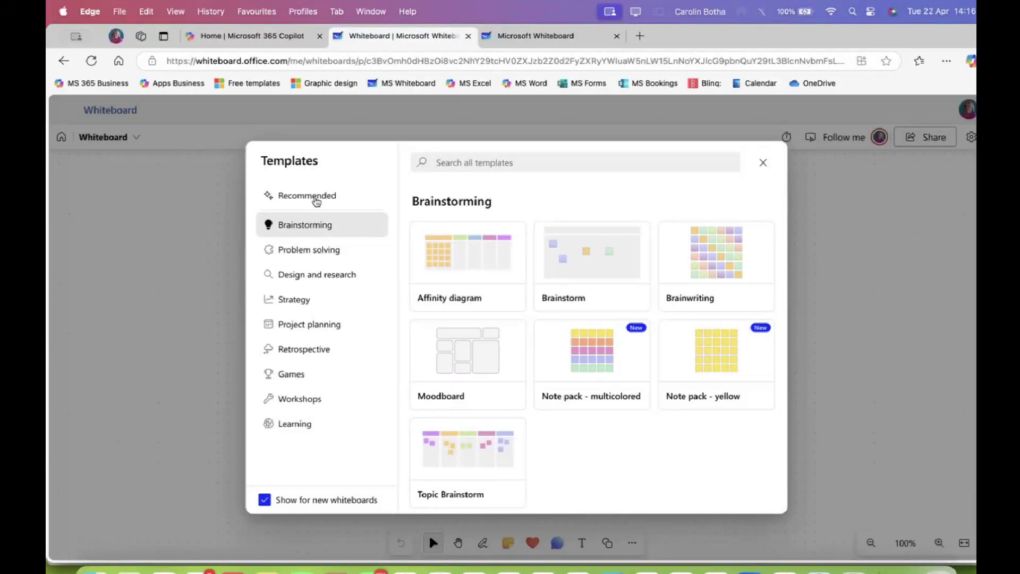
click(315, 199)
mouse_move(535, 301)
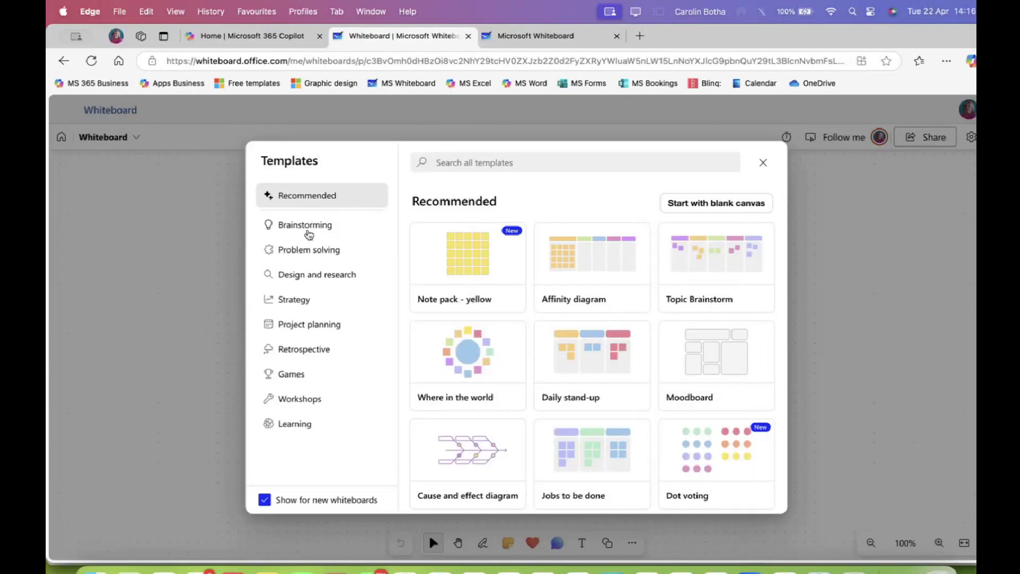
mouse_move(470, 355)
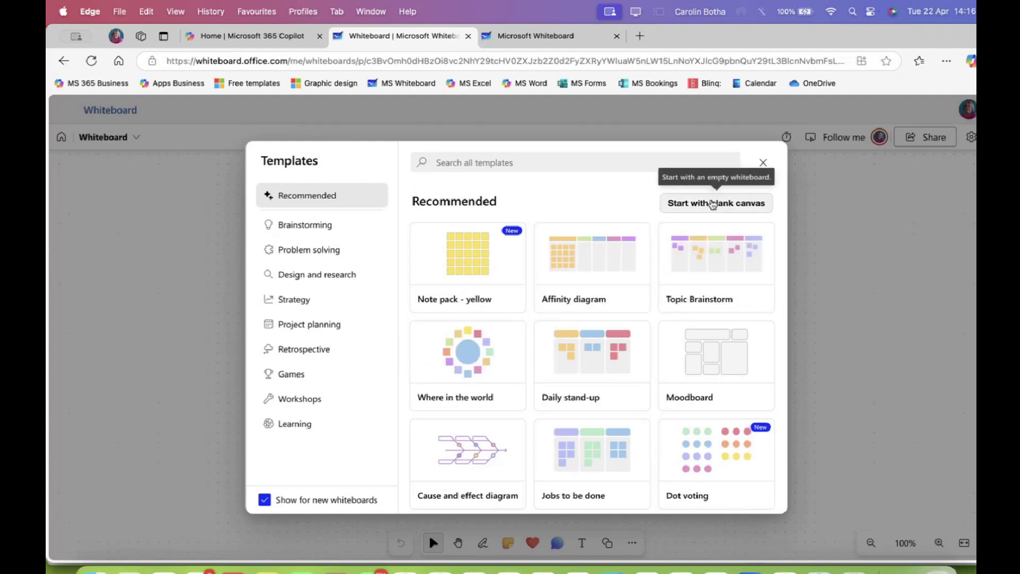
click(716, 207)
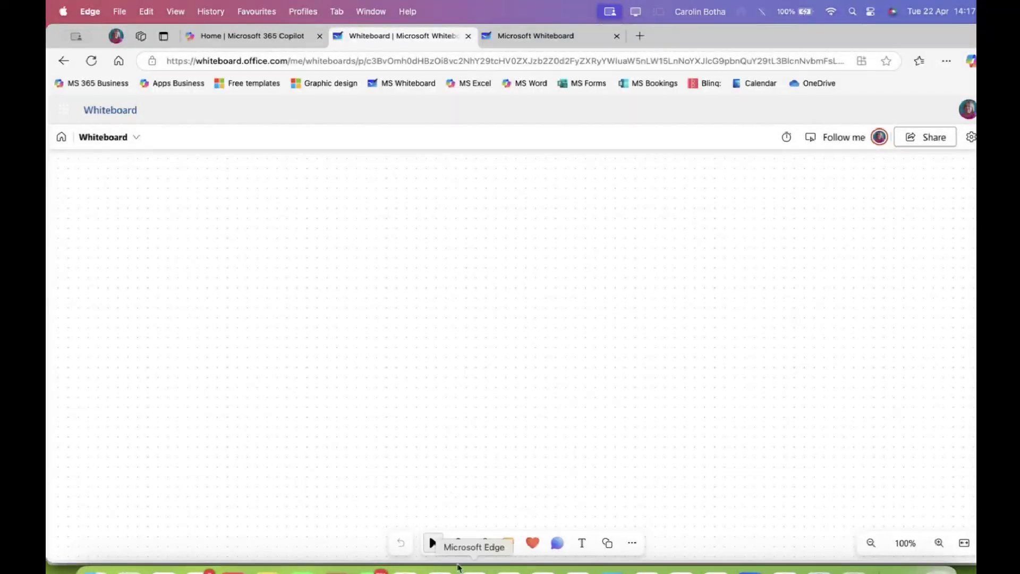
Pan the empty board to the left using the hand tool
click(458, 542)
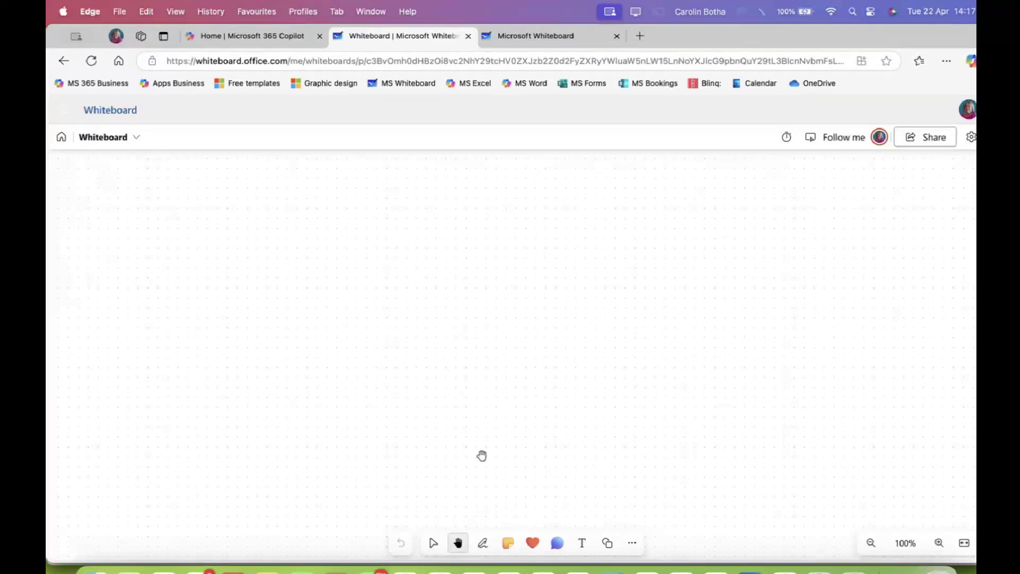
drag(486, 330, 519, 261)
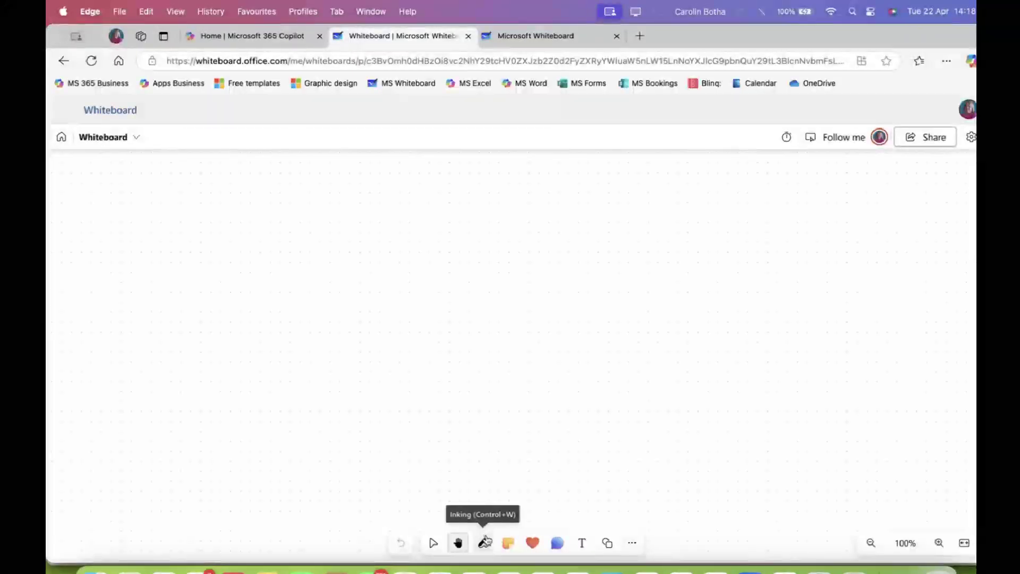
Draw a small ink dot on the empty canvas with the pen tool
click(484, 546)
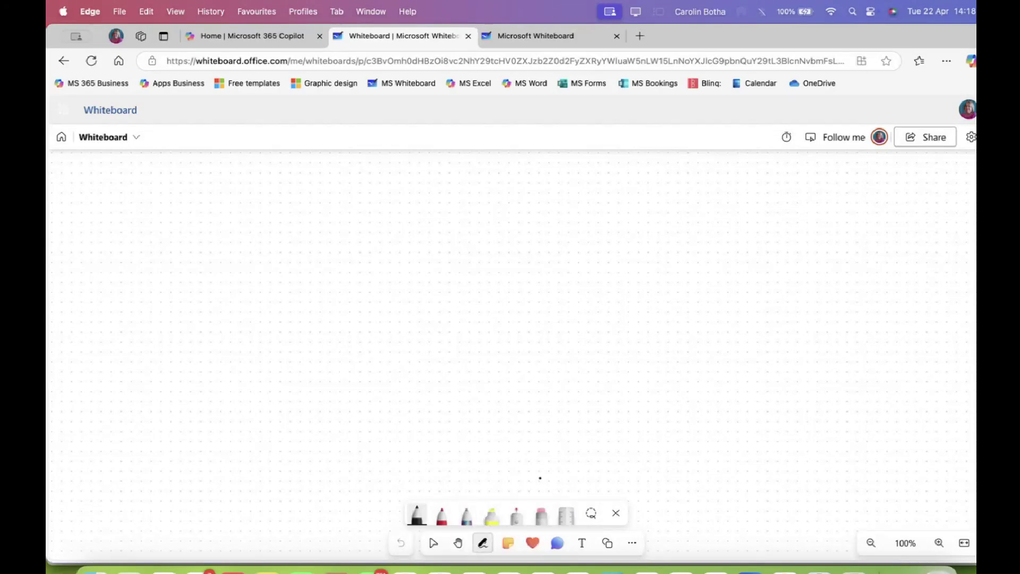
click(523, 451)
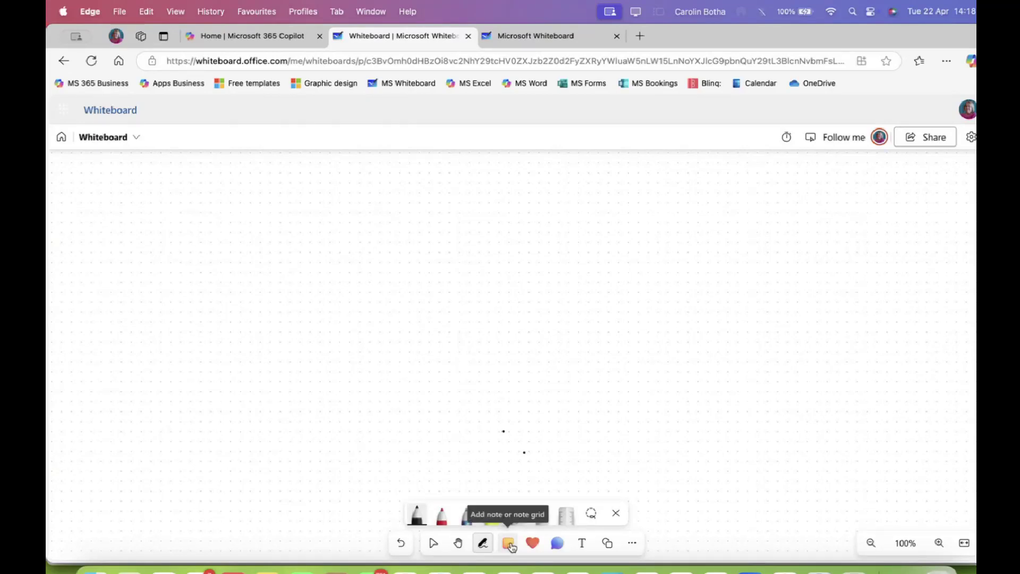
click(509, 544)
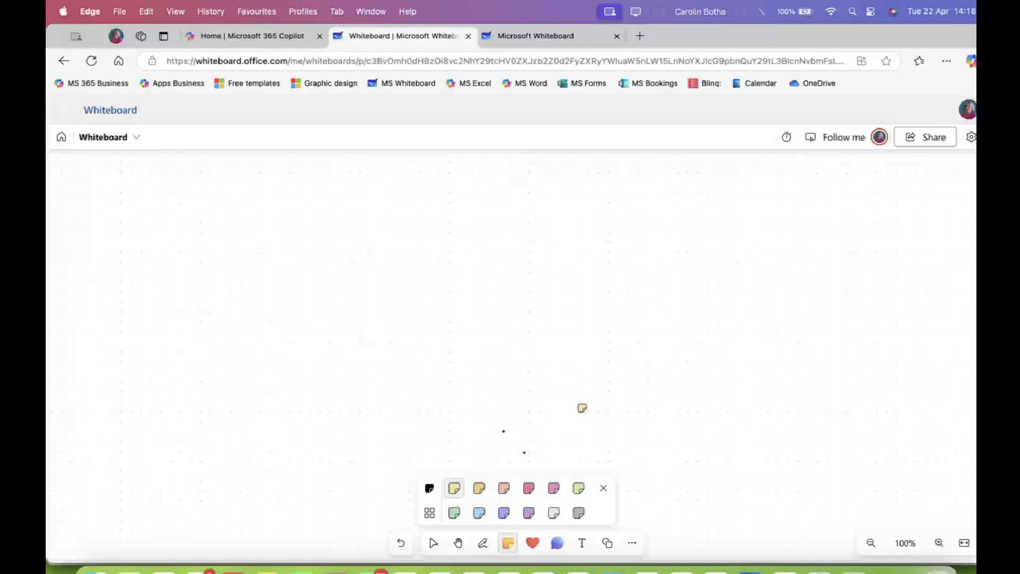
click(582, 408)
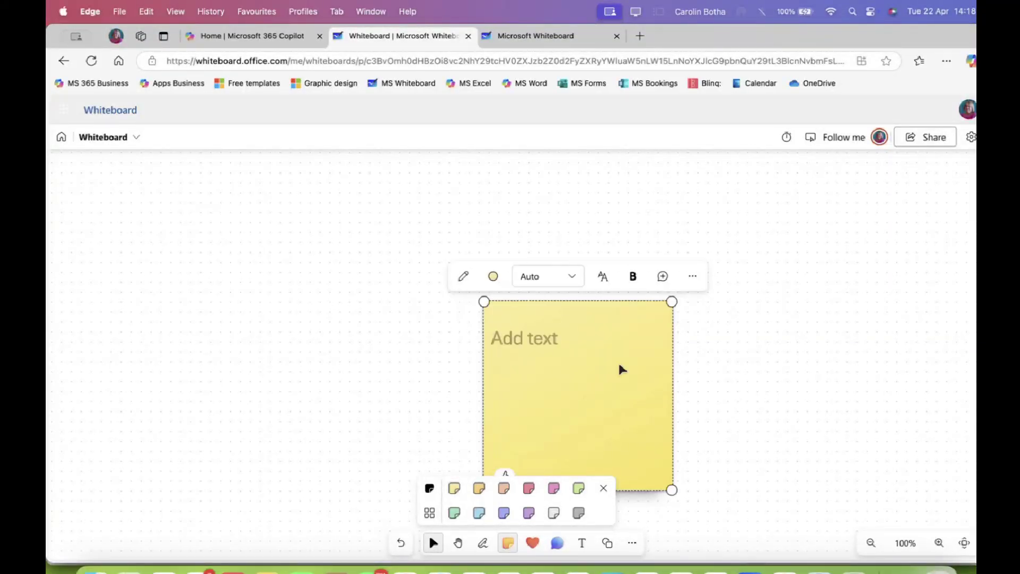
key(Delete)
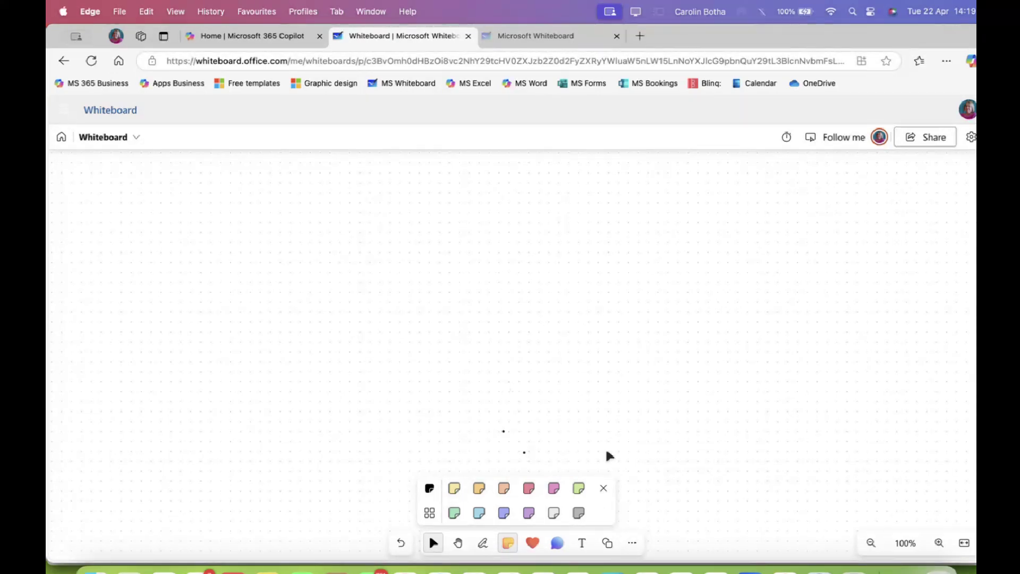
Add a resized violet note at top left reading 'ggjhgjhgj ghghgj', 'kjhjh' and 'hlkh'
click(601, 490)
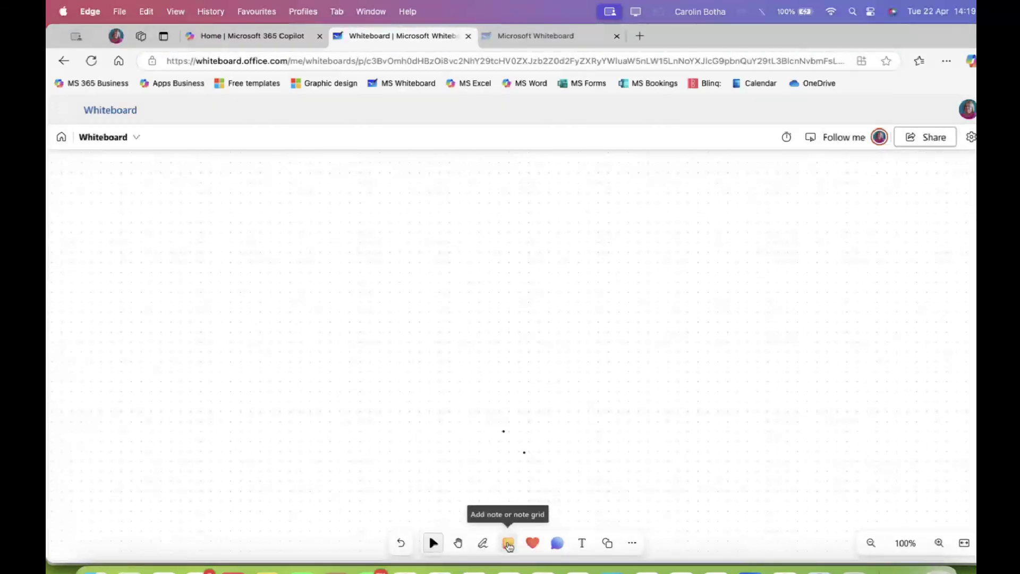
click(509, 545)
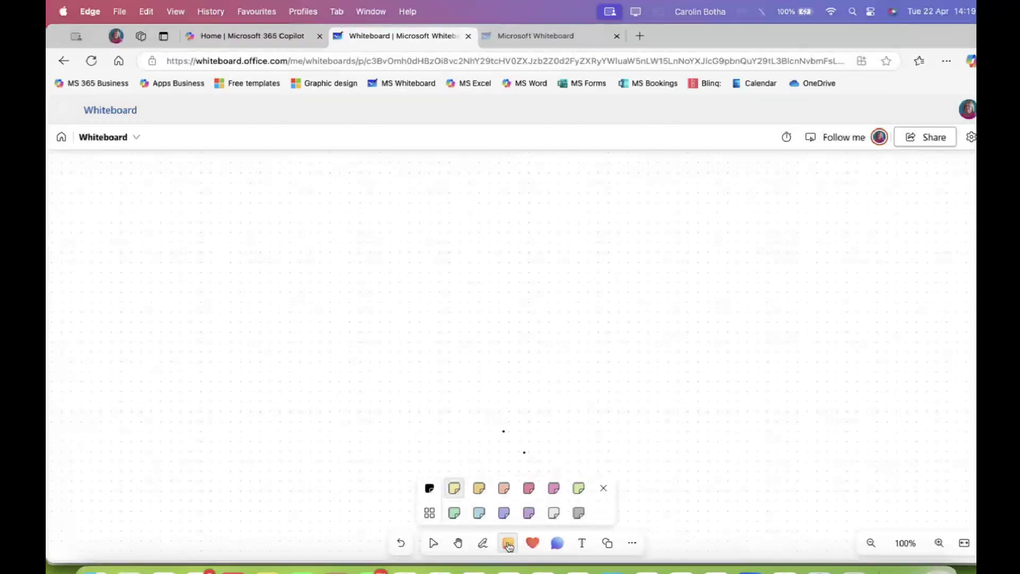
click(529, 514)
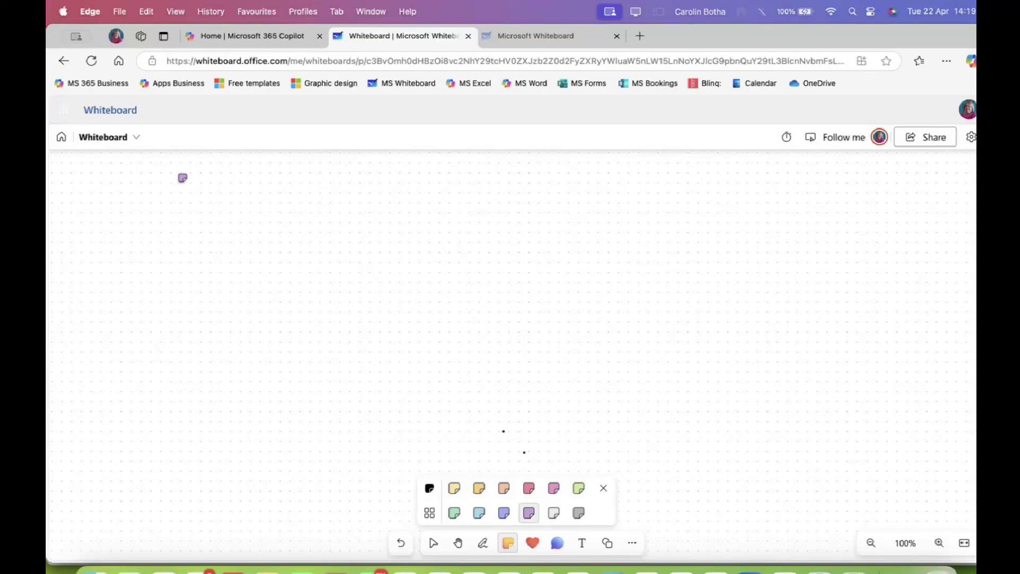
click(182, 179)
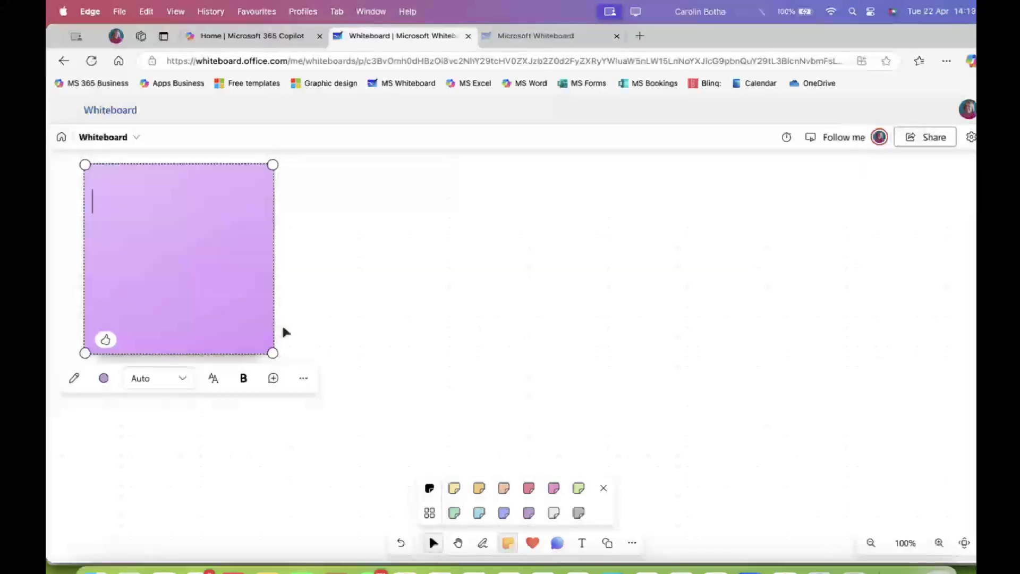
drag(273, 352, 221, 285)
text(g)
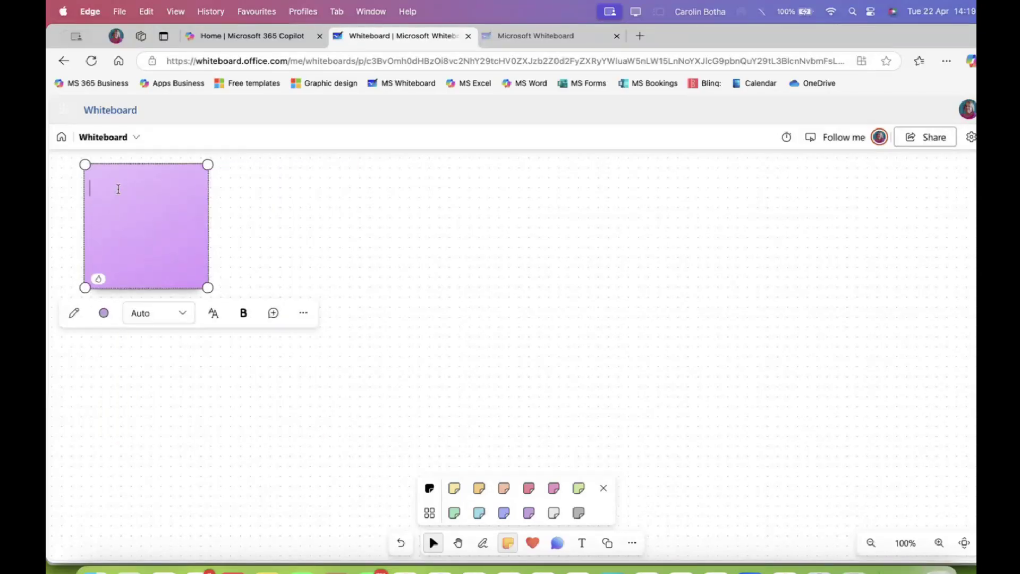
text(gjhgjhgj ghghgj)
key(Return)
key(Return)
text(kjhjh)
key(Return)
key(Return)
text(hlkh)
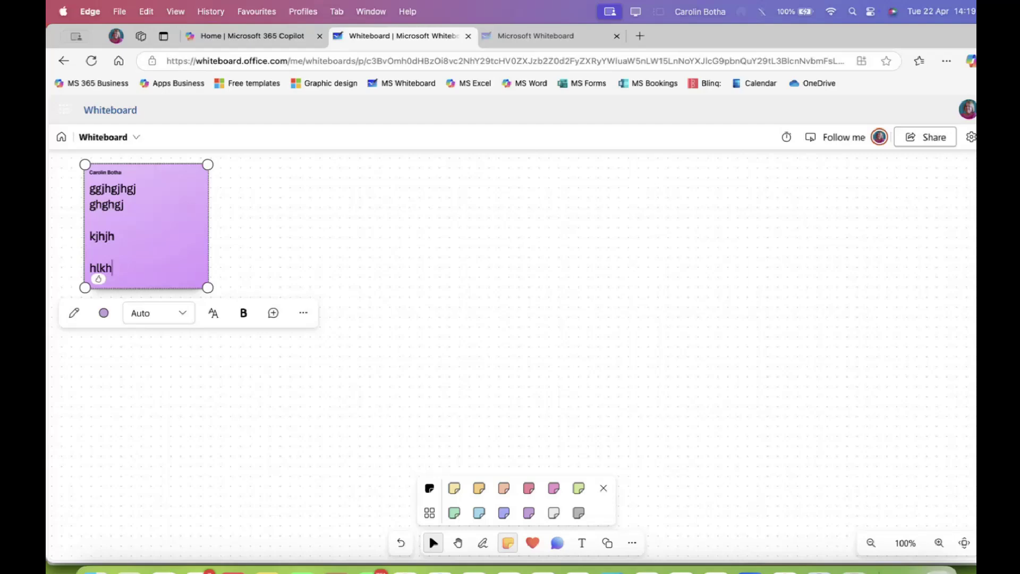
click(260, 216)
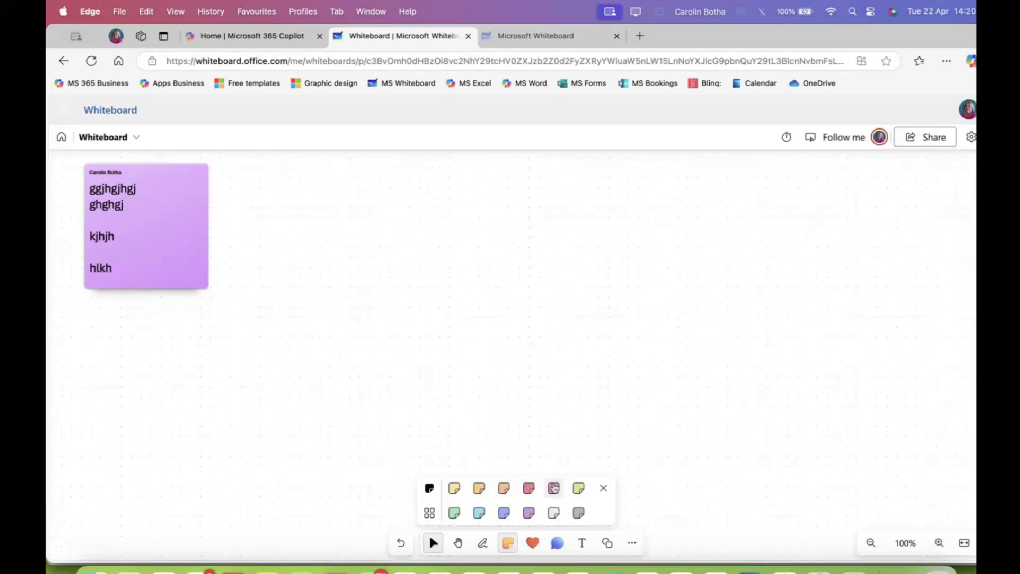
Place a light-green note near the top right reading 'hkjhkjh' and enlarge it
click(579, 489)
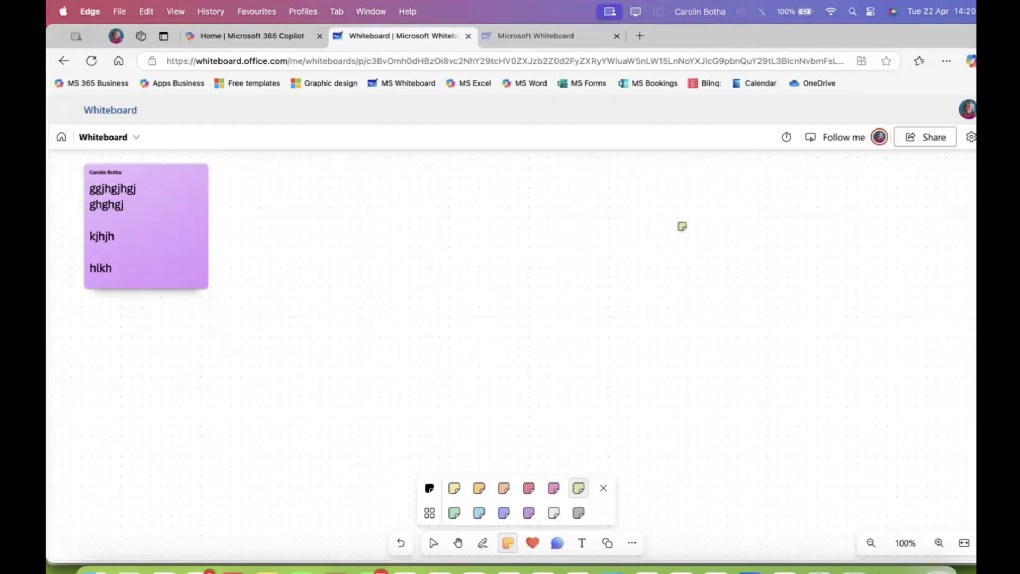
click(895, 185)
text(hkjhkjh)
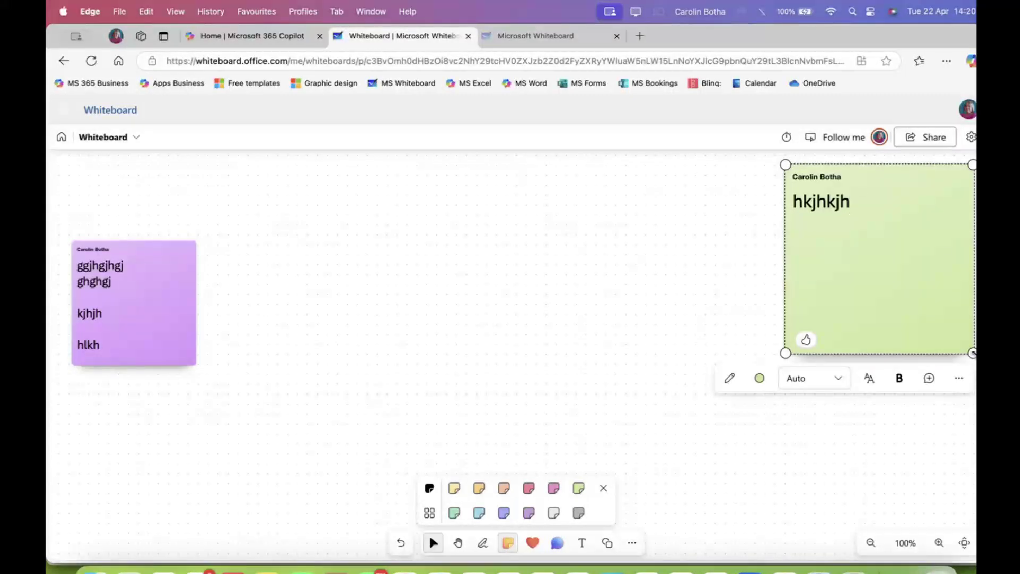
key(Escape)
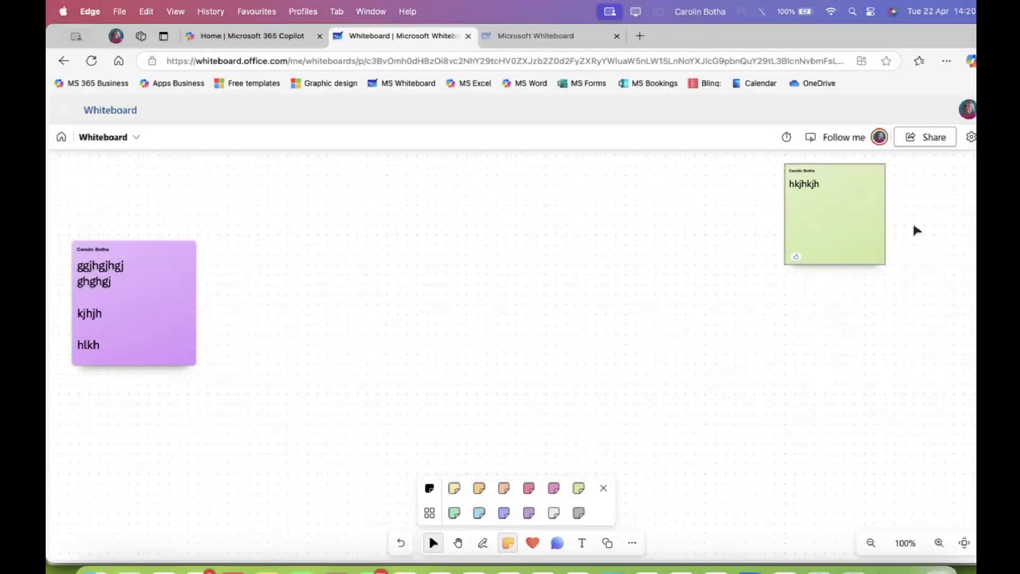
drag(870, 249, 929, 308)
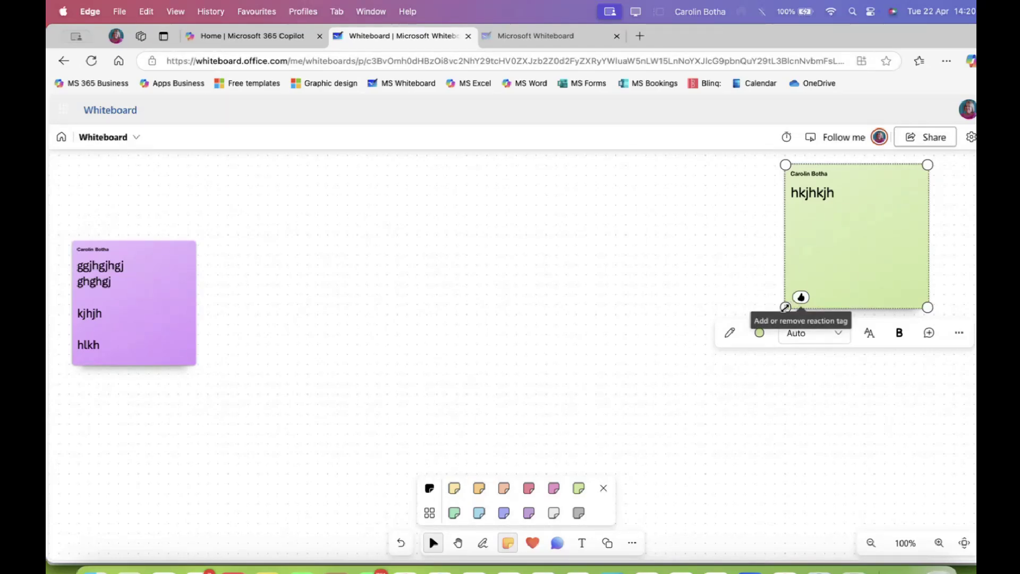
Drag the green note's bottom-left corner outward to enlarge it further
drag(786, 307, 721, 340)
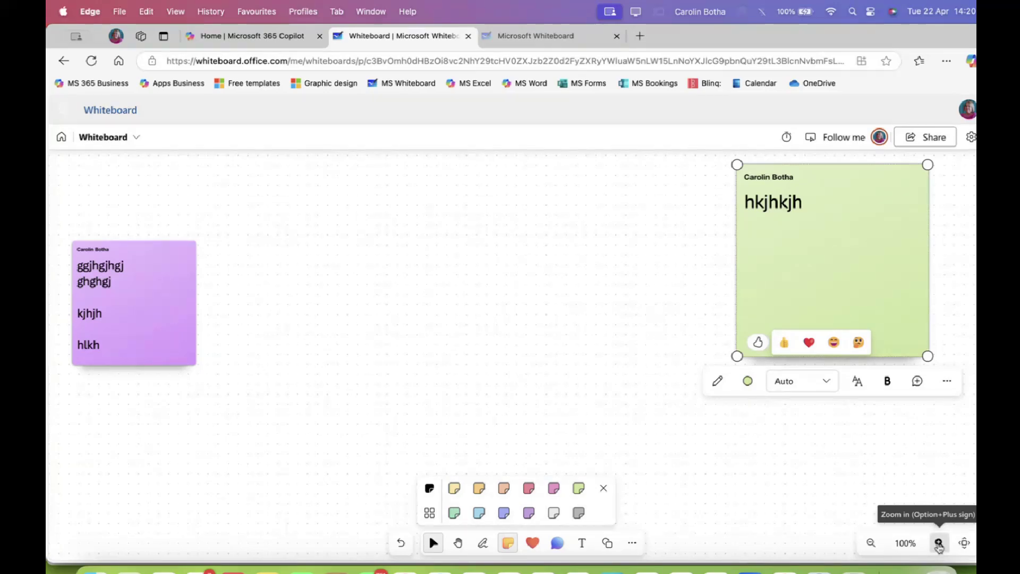
Centre on the green note and zoom out to 41% so both notes show
click(939, 544)
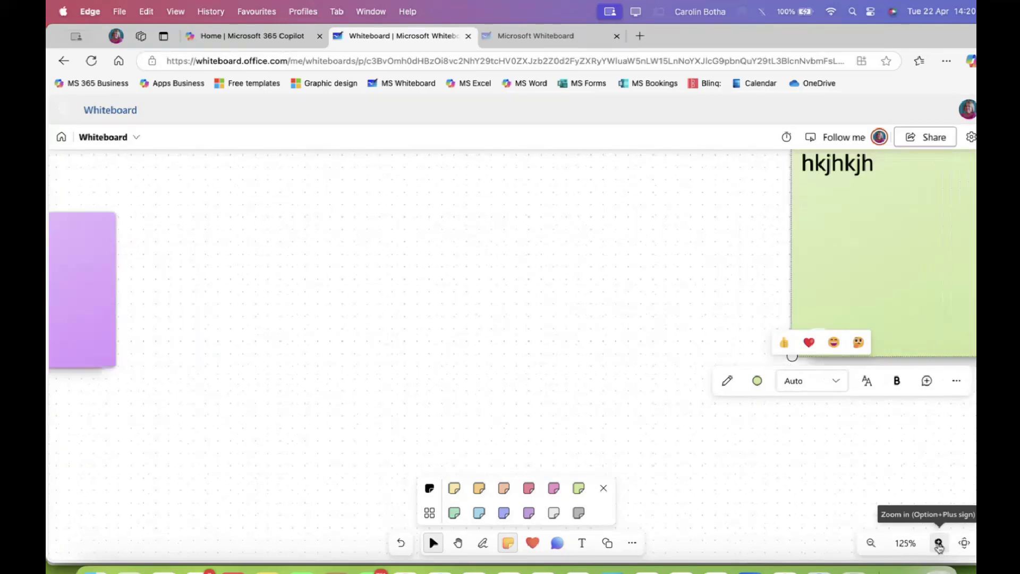
click(870, 543)
click(871, 543)
click(870, 543)
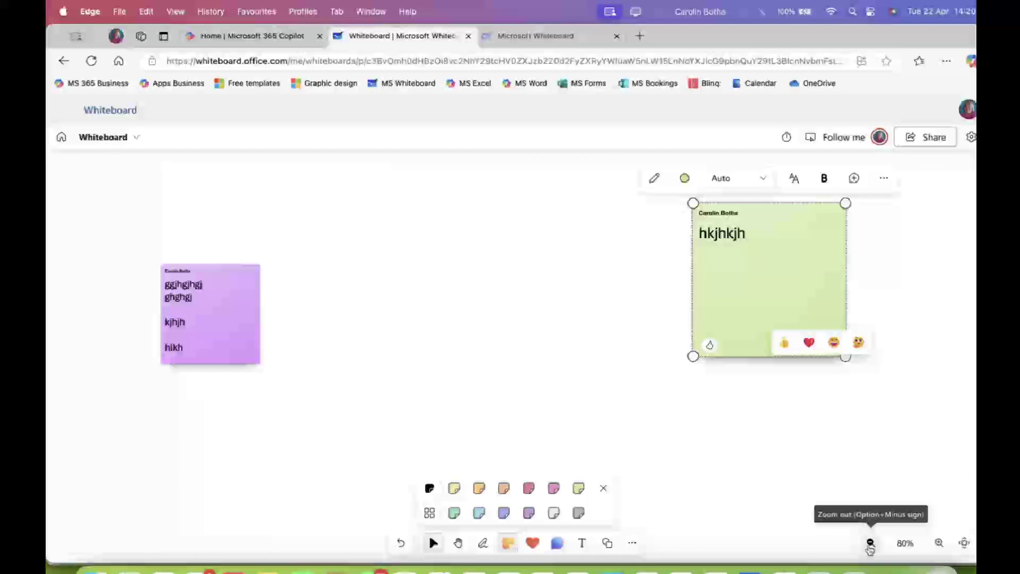
click(871, 543)
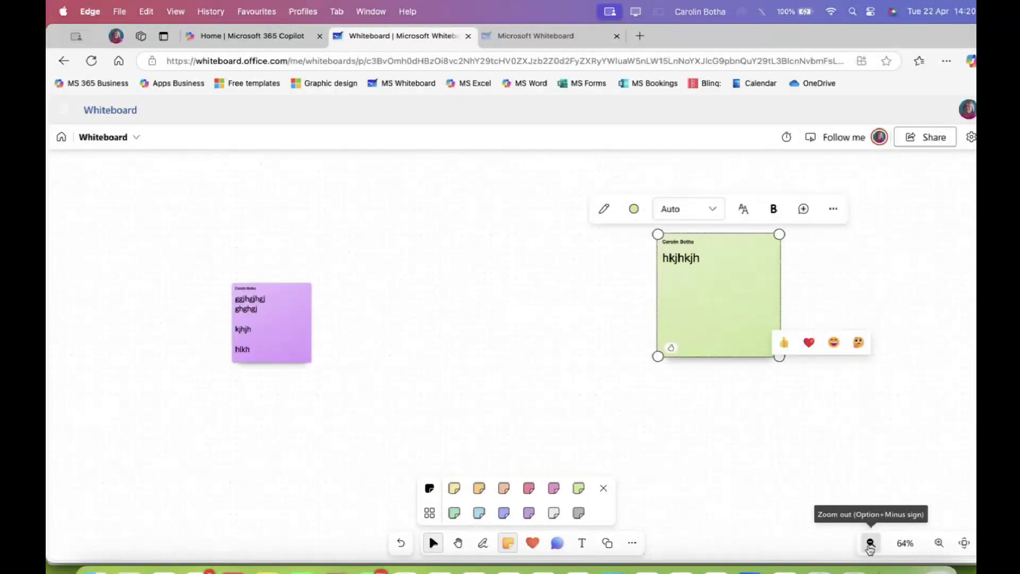
click(871, 543)
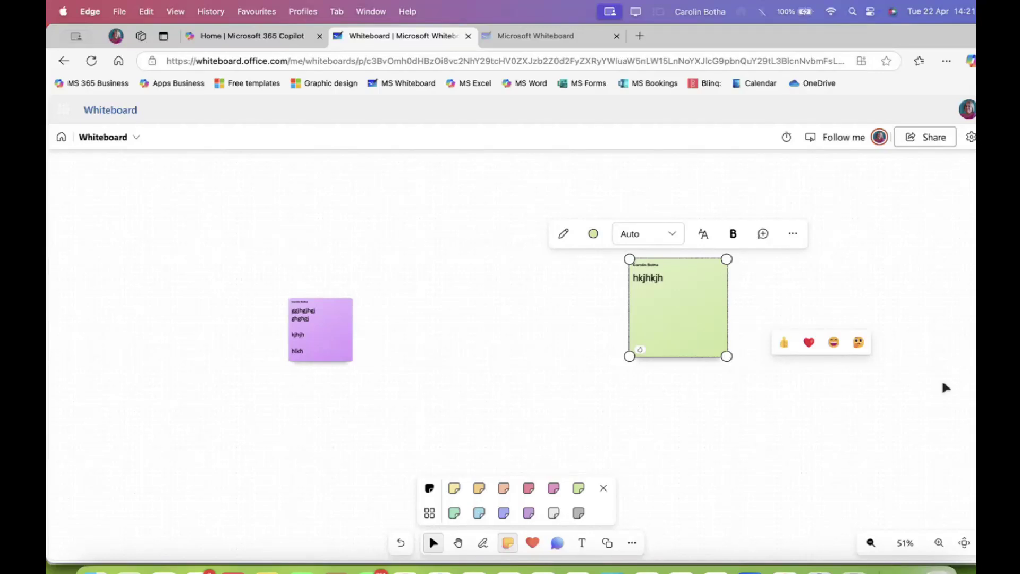
click(939, 543)
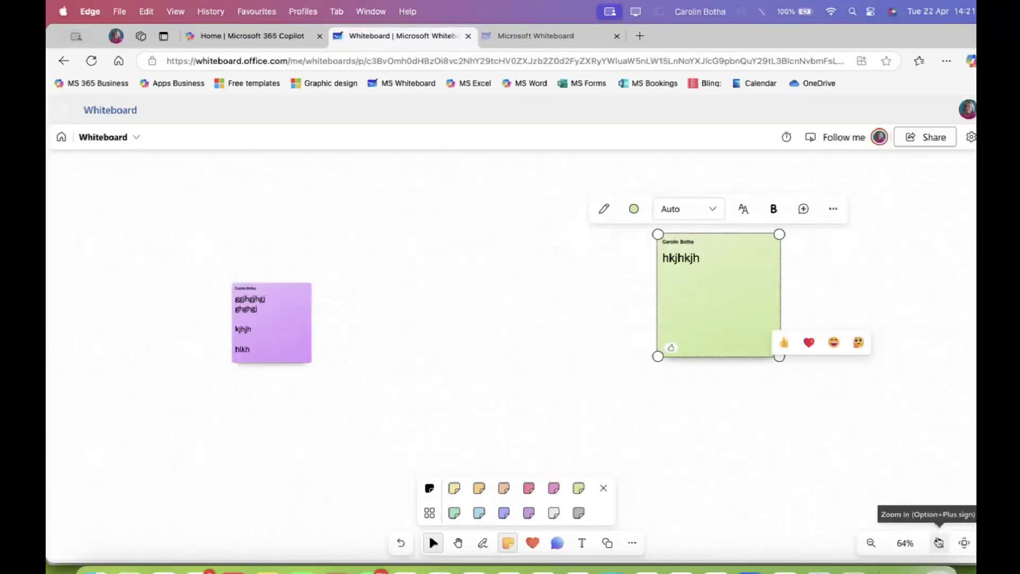
click(971, 542)
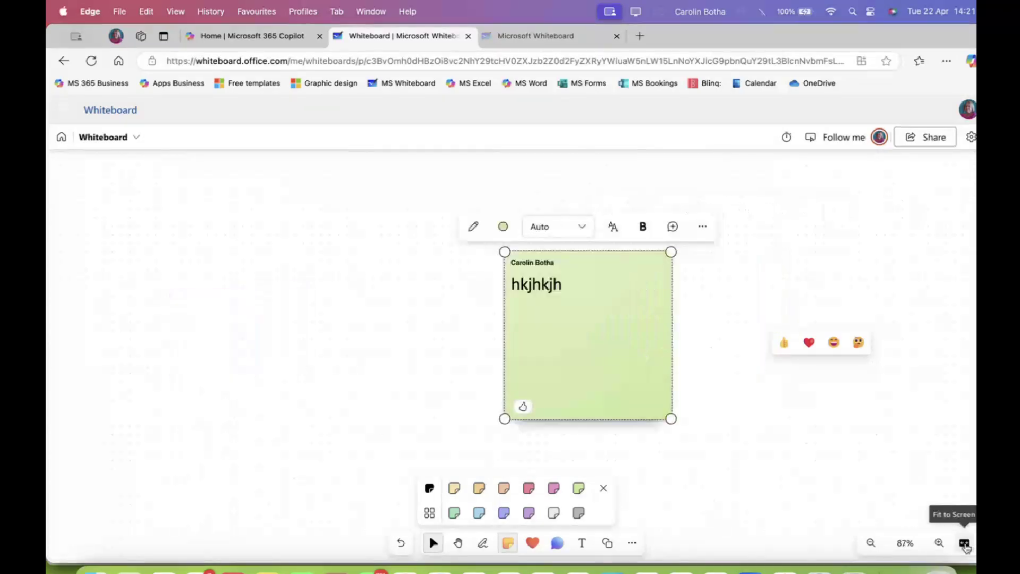
click(872, 543)
click(871, 543)
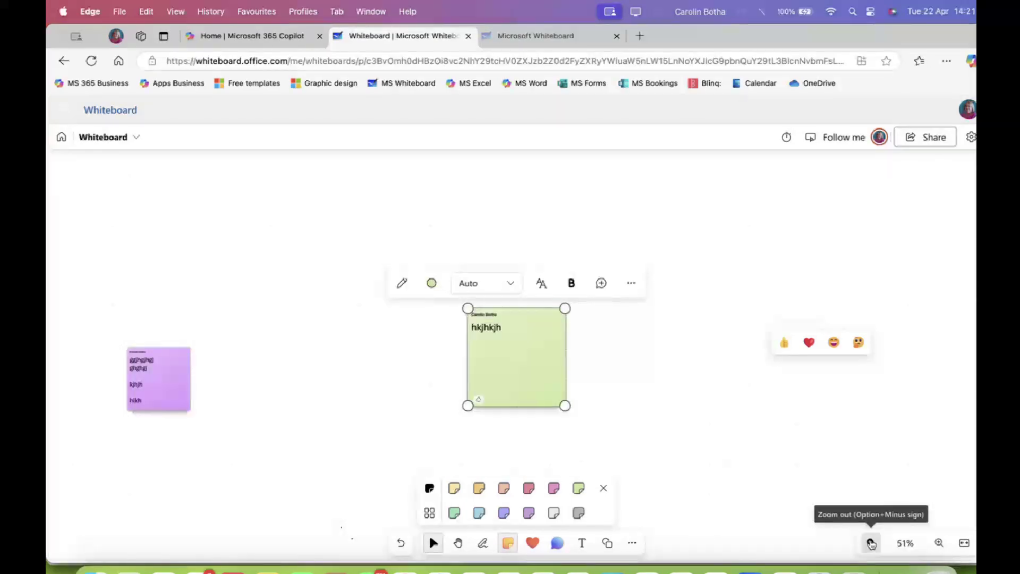
click(871, 543)
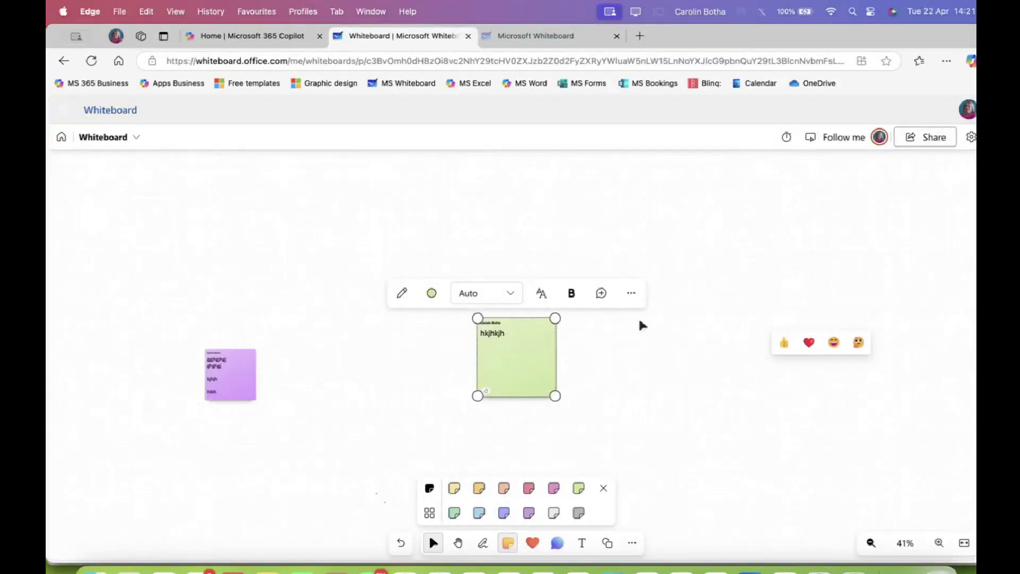
Pan the view to reposition the notes and enlarge the green sticky note
click(458, 545)
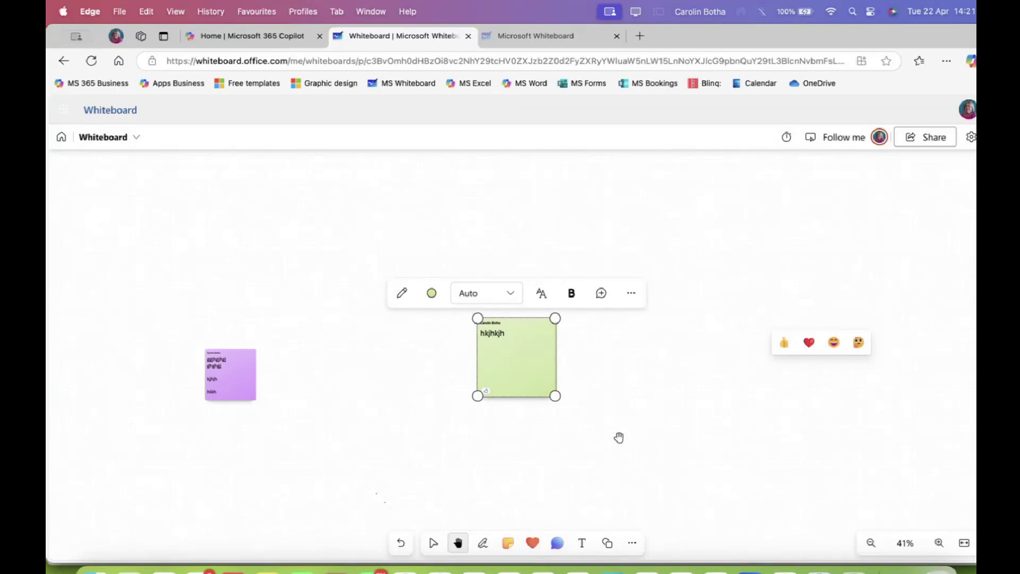
drag(619, 436, 613, 307)
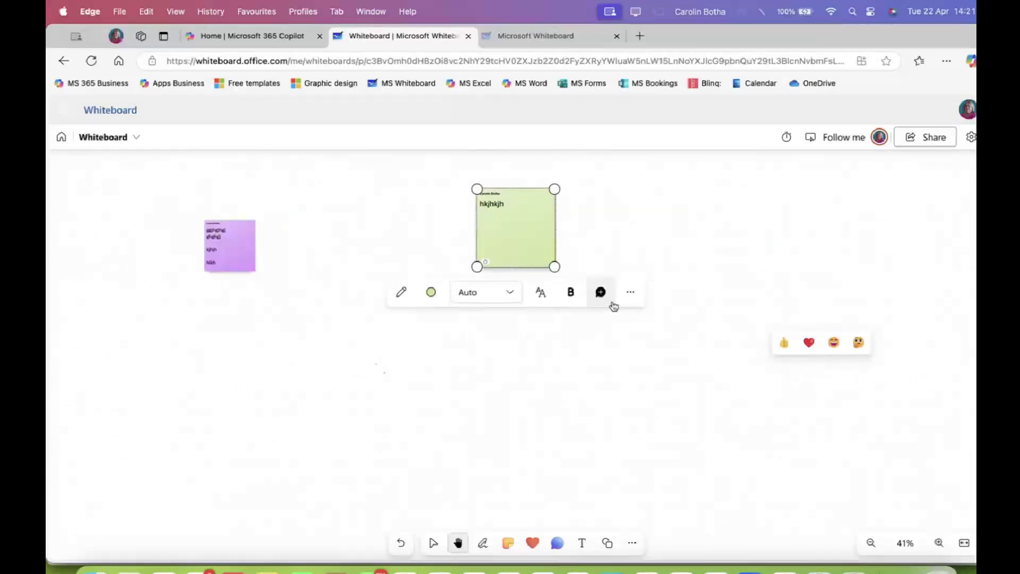
drag(542, 378, 621, 416)
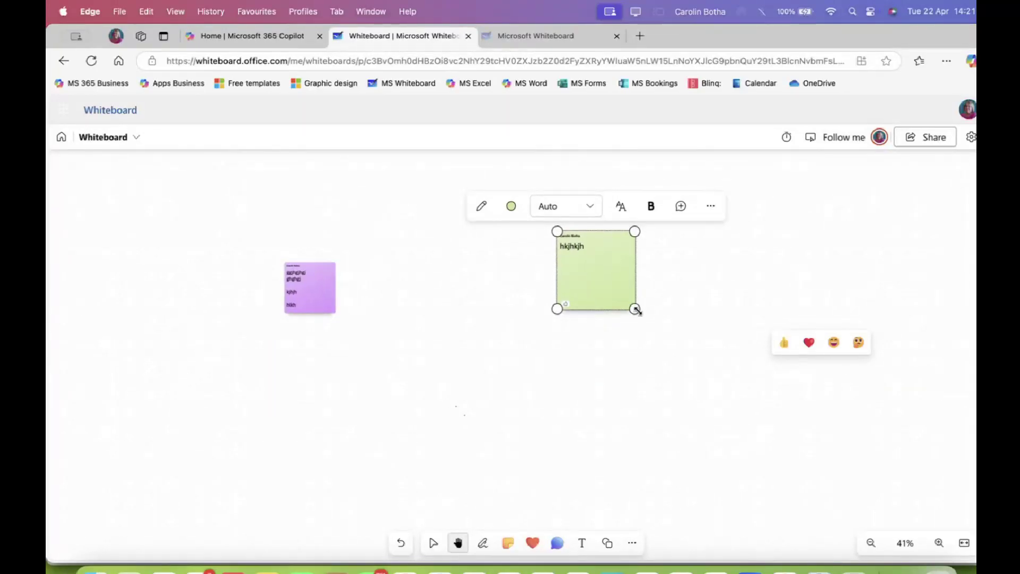
drag(636, 309, 695, 350)
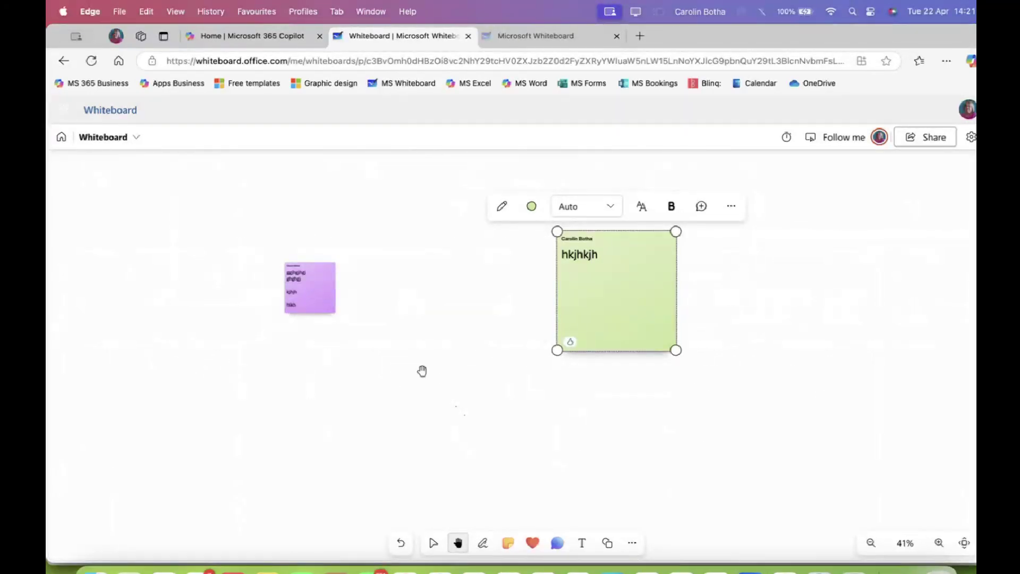
Enlarge the purple note, then move the green note beside it and shrink it to match
click(434, 543)
click(318, 302)
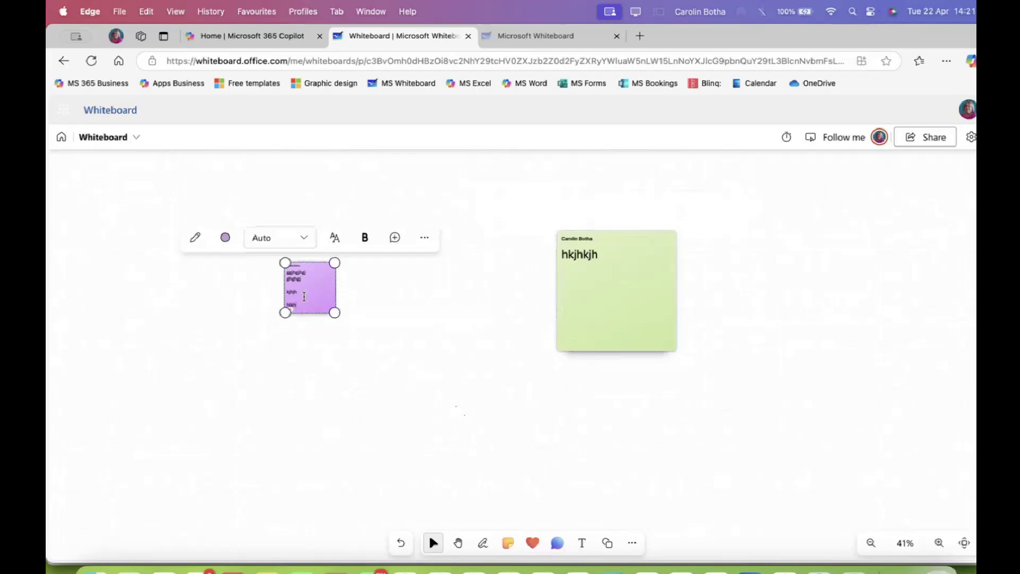
drag(335, 314, 310, 228)
drag(585, 279, 416, 227)
drag(512, 291, 489, 287)
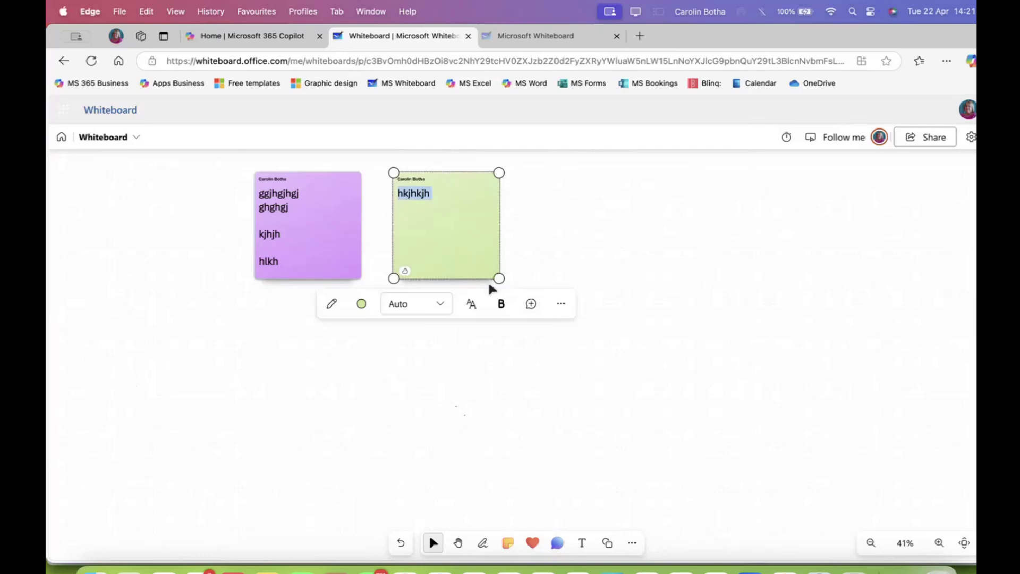
click(589, 270)
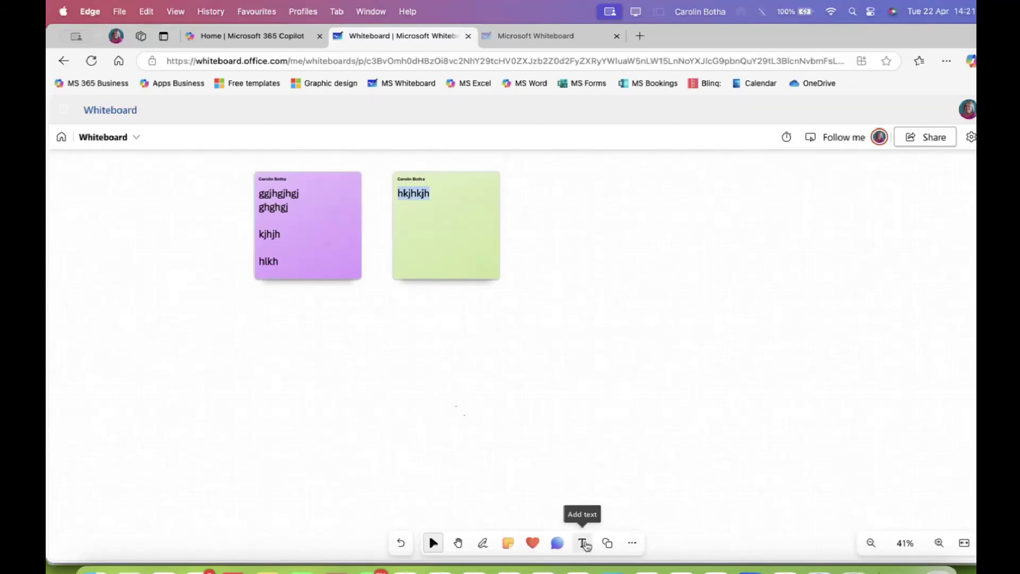
Add a text box right of the green note with four lines of placeholder text
click(585, 545)
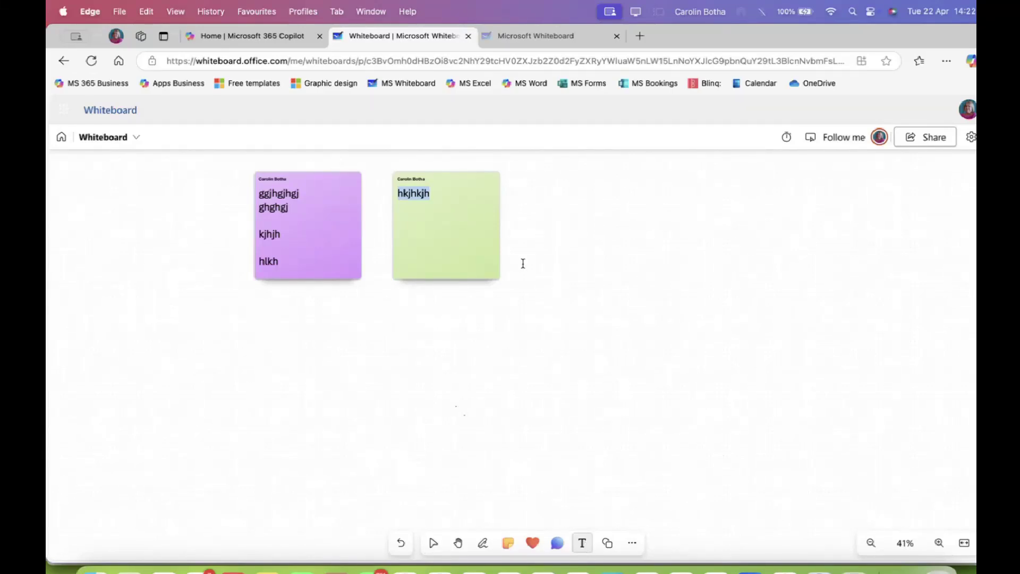
click(582, 183)
text(djfajsdkfjlaksjdflja)
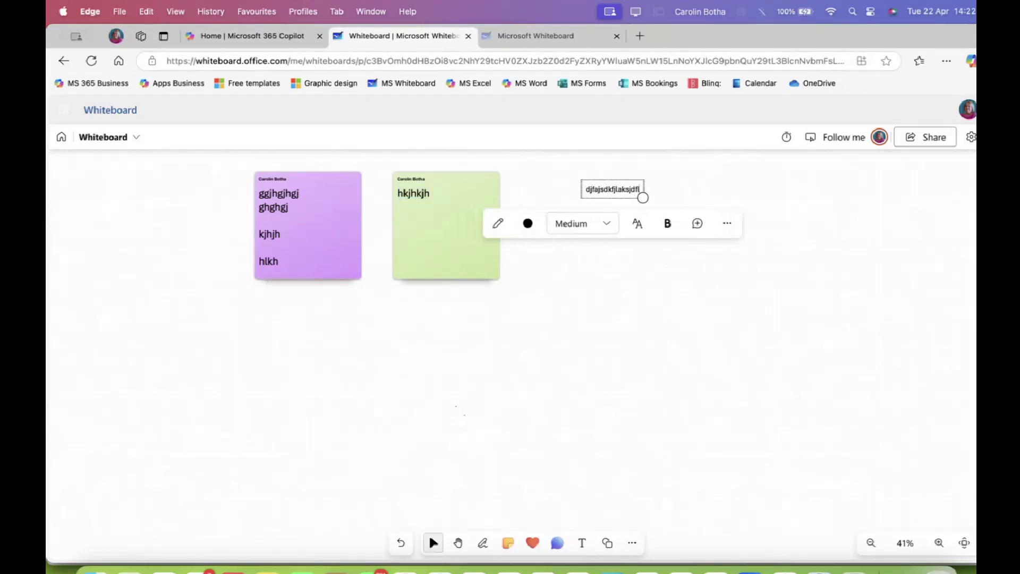
key(Return)
text(sdjfklasjdflkjasdfl)
key(Return)
text(sjdfklajs dflj aslkdfj)
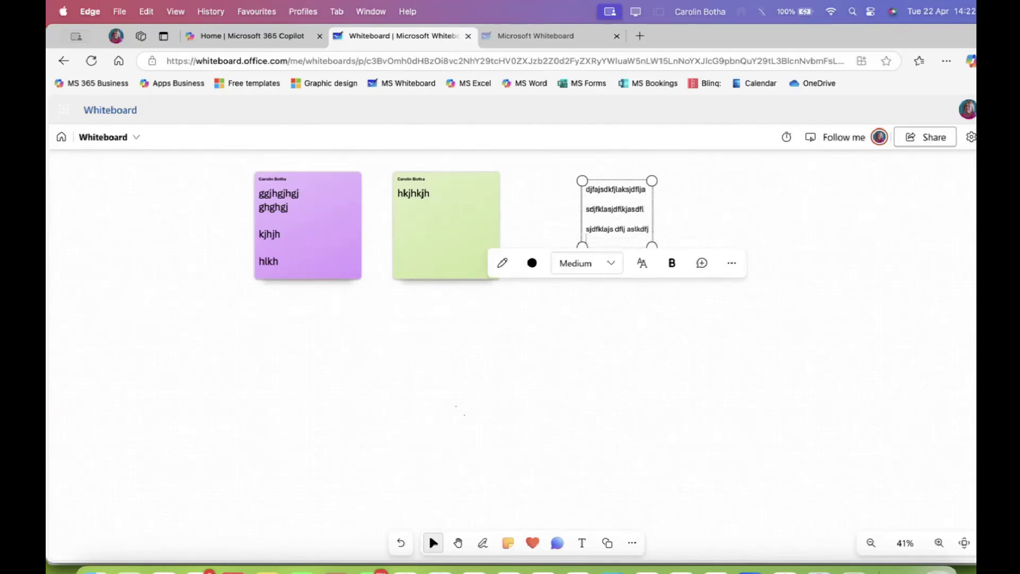
key(Return)
text(sdfjsdl;kas;ldkf;ks)
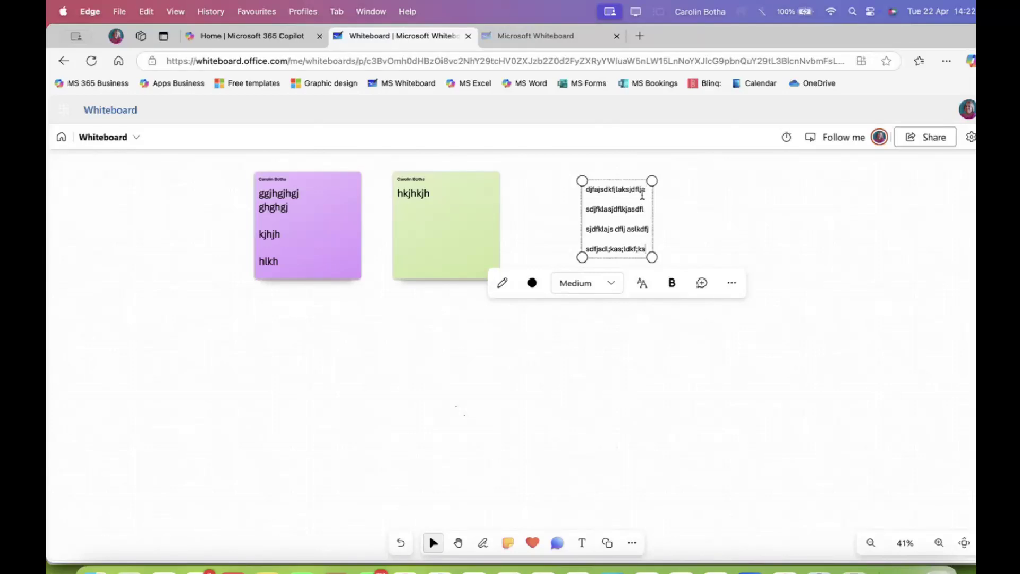
Nudge the text box into place and select all of its text
drag(589, 189, 626, 246)
click(627, 246)
drag(589, 191, 557, 188)
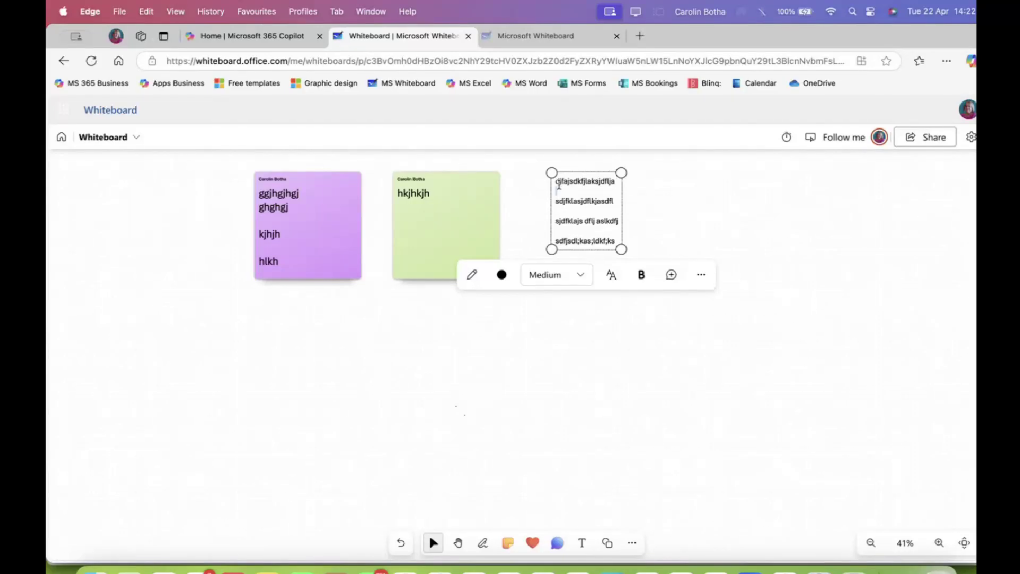
drag(614, 241, 557, 181)
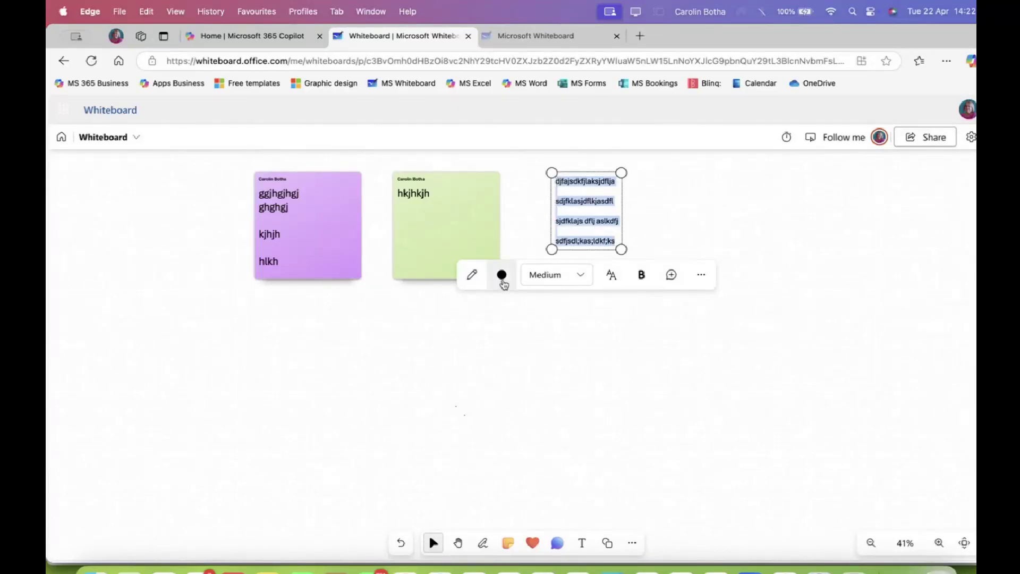
Make the text magenta and set its size to Large
click(501, 275)
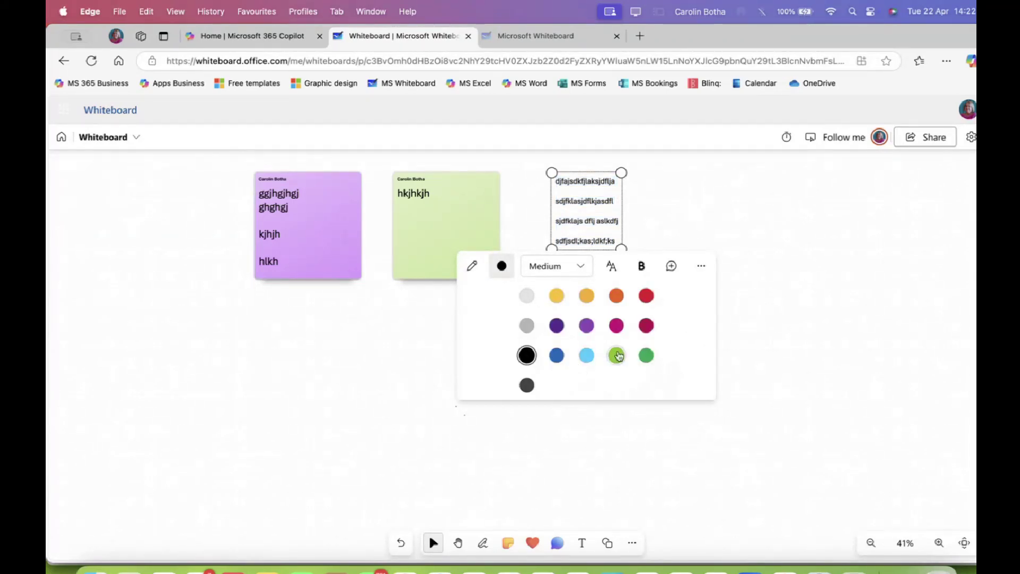
click(616, 325)
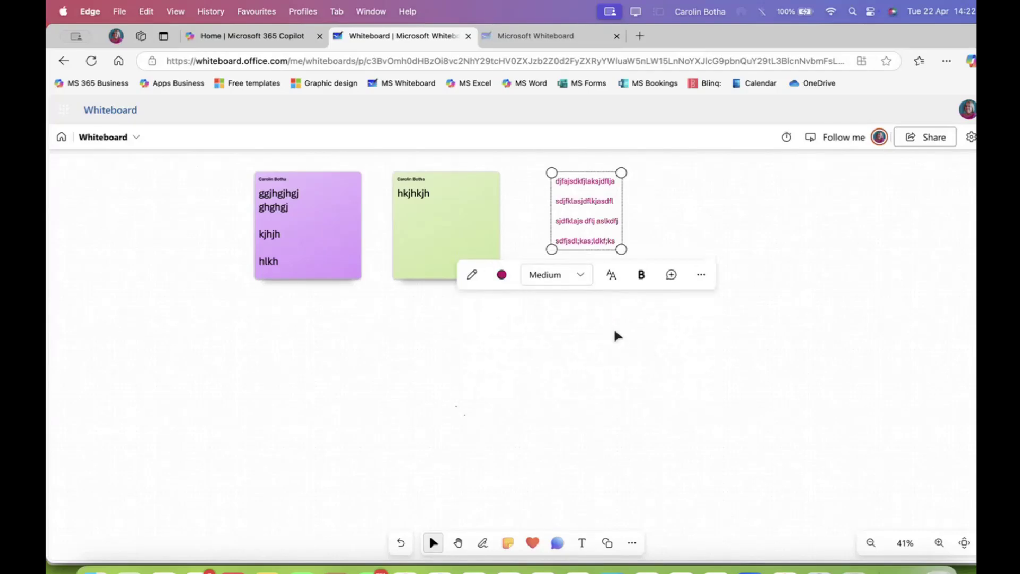
click(578, 274)
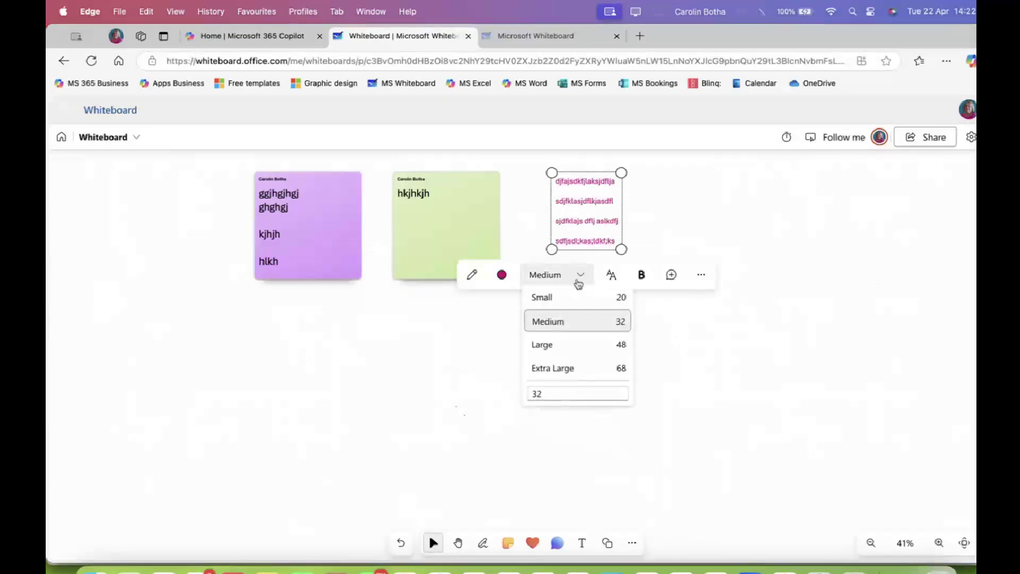
click(549, 343)
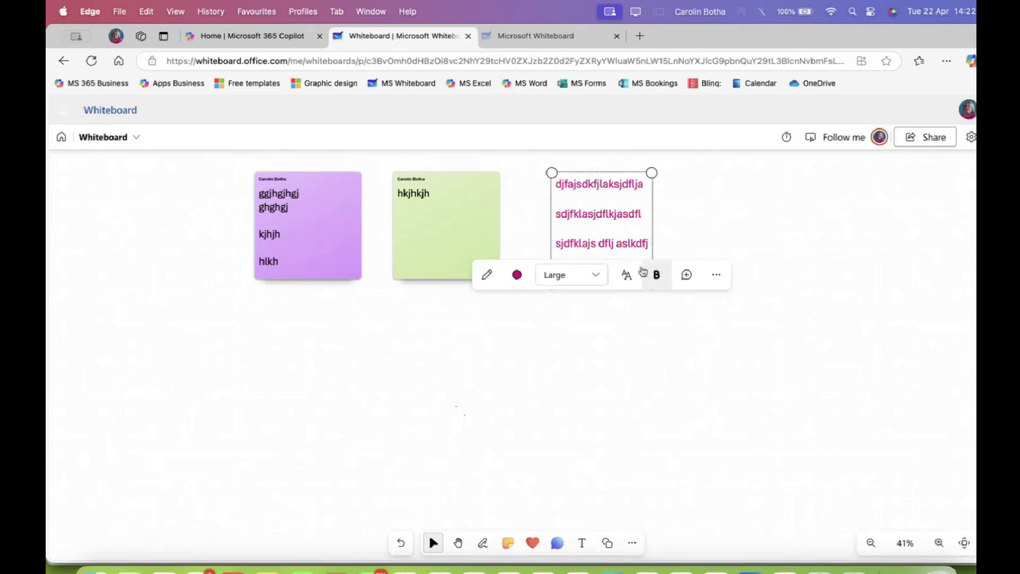
Switch the font to Handwritten, then enlarge the box to size 77 and widen it
click(626, 276)
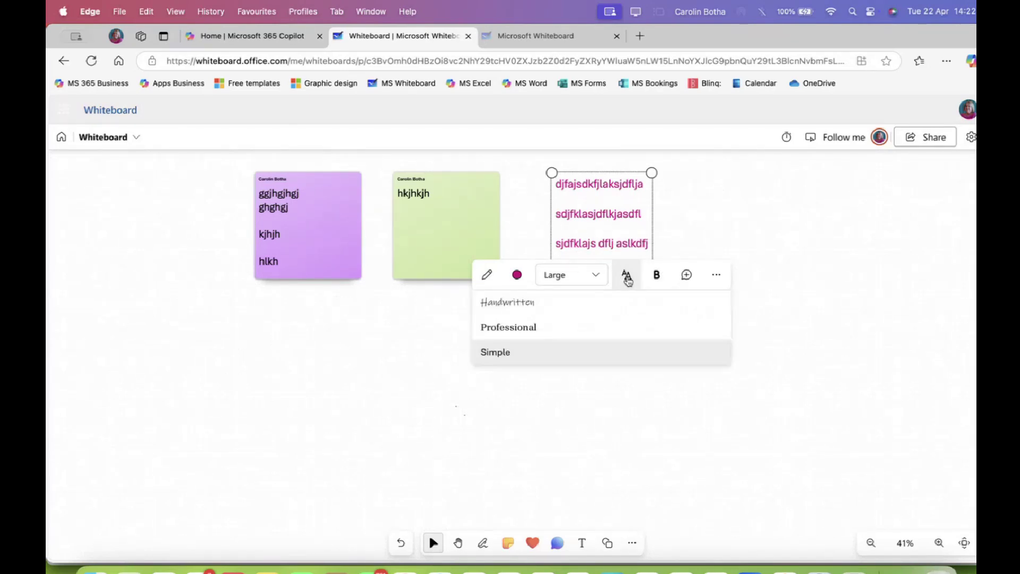
click(499, 329)
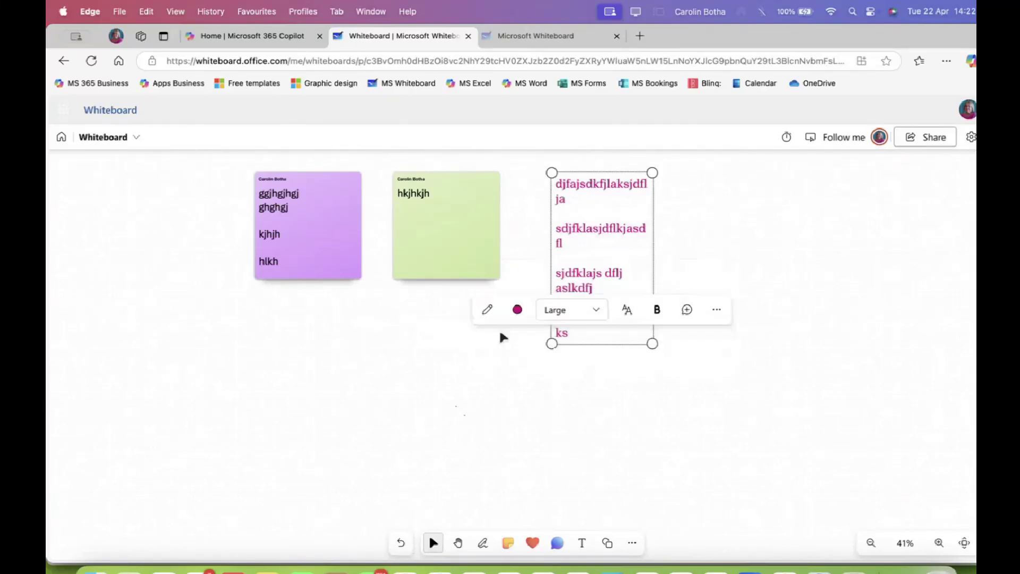
click(554, 309)
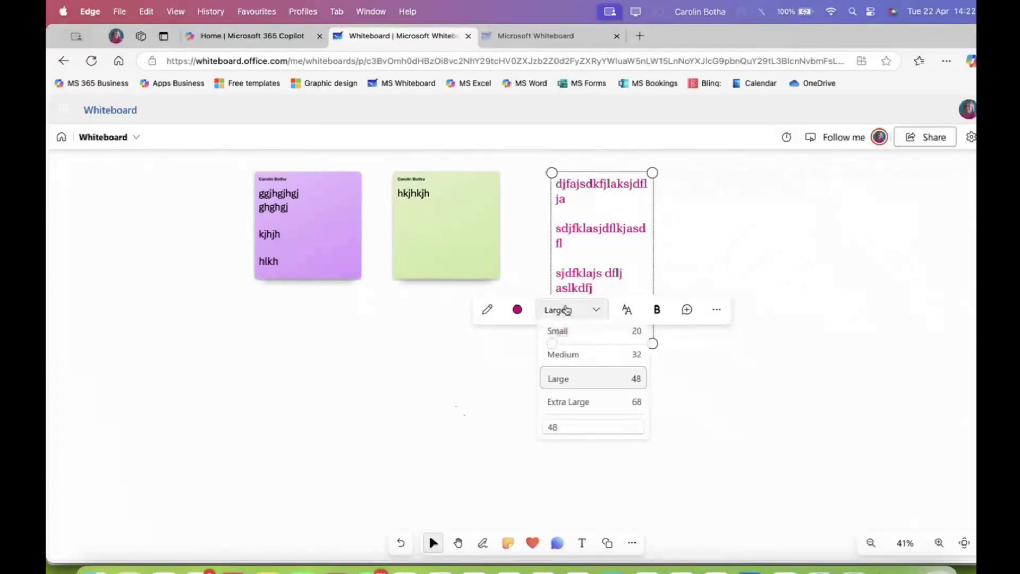
click(627, 309)
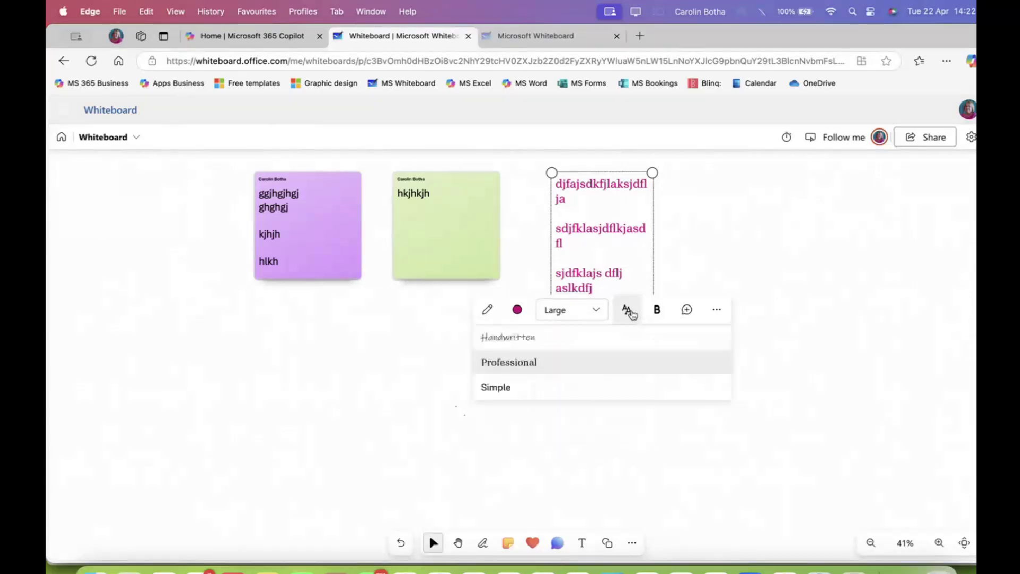
click(528, 337)
drag(659, 318, 714, 404)
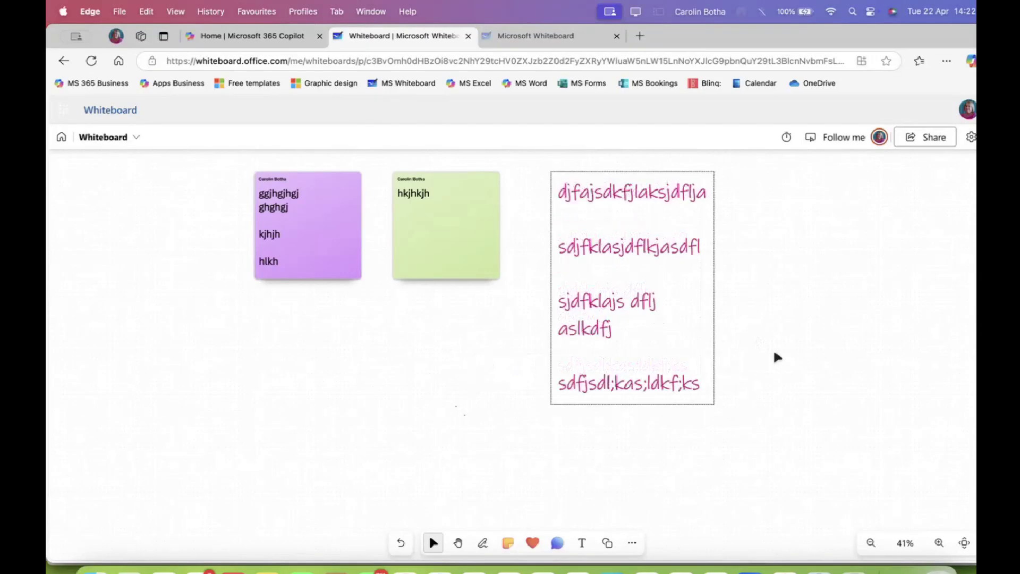
drag(714, 238, 805, 240)
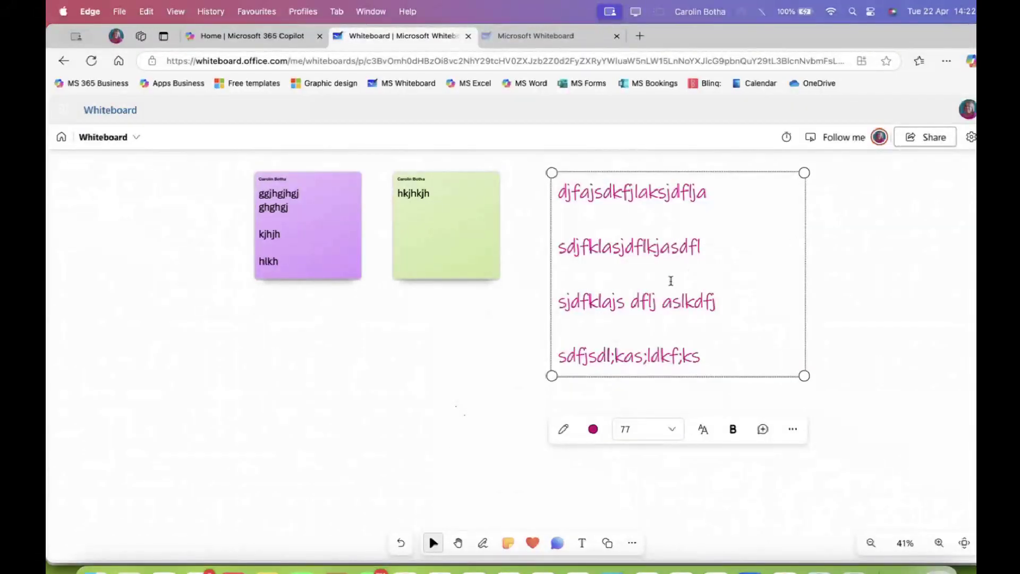
Turn the text dark purple, nudge the box, and show the bold/italic/underline options
click(593, 428)
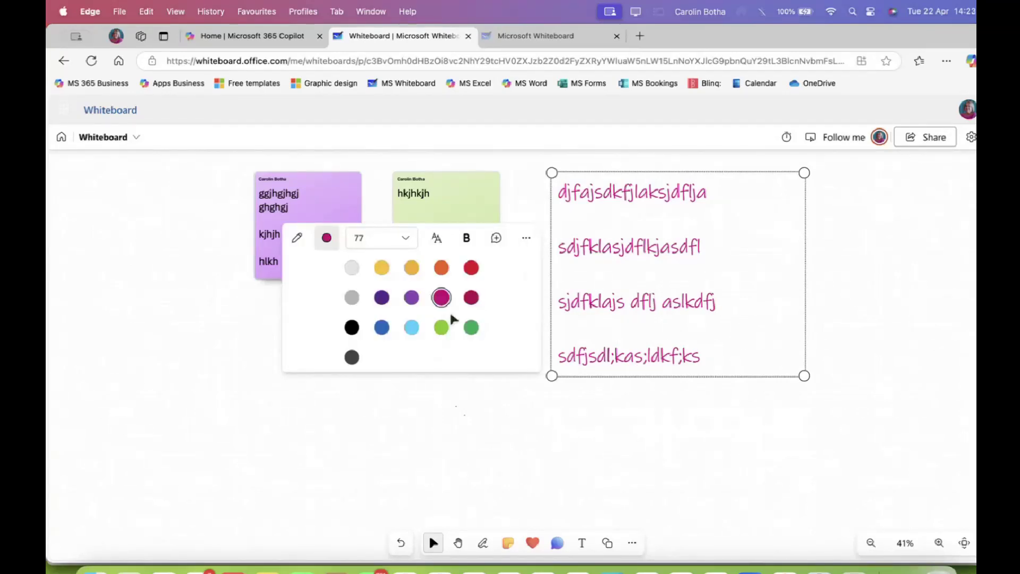
click(383, 297)
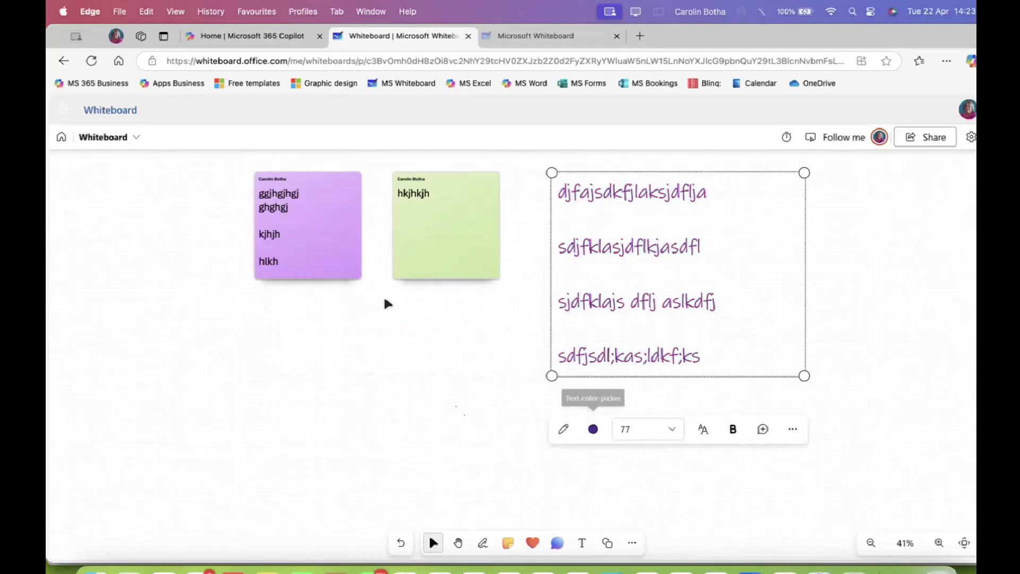
drag(559, 247, 580, 232)
double_click(579, 231)
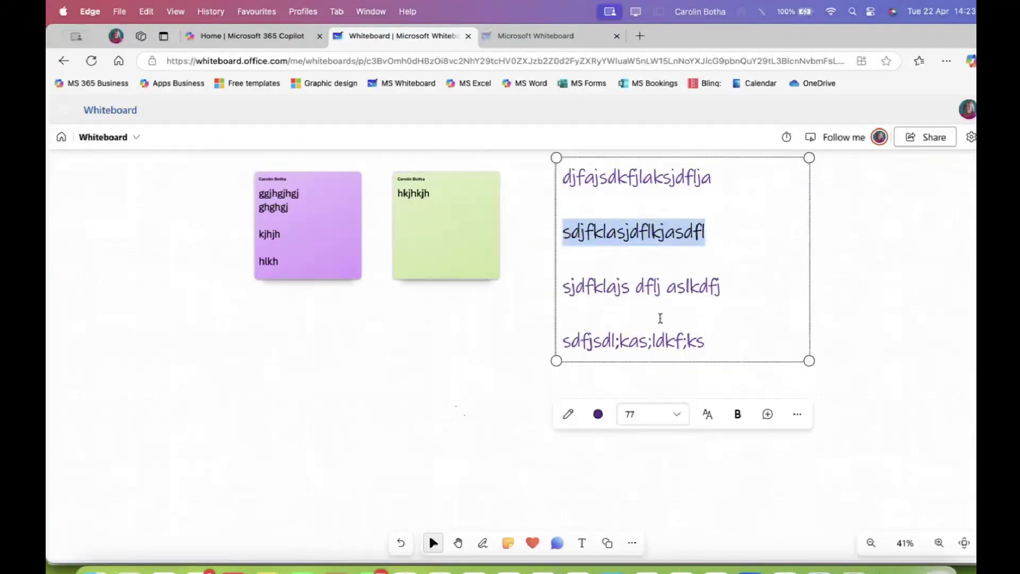
click(737, 414)
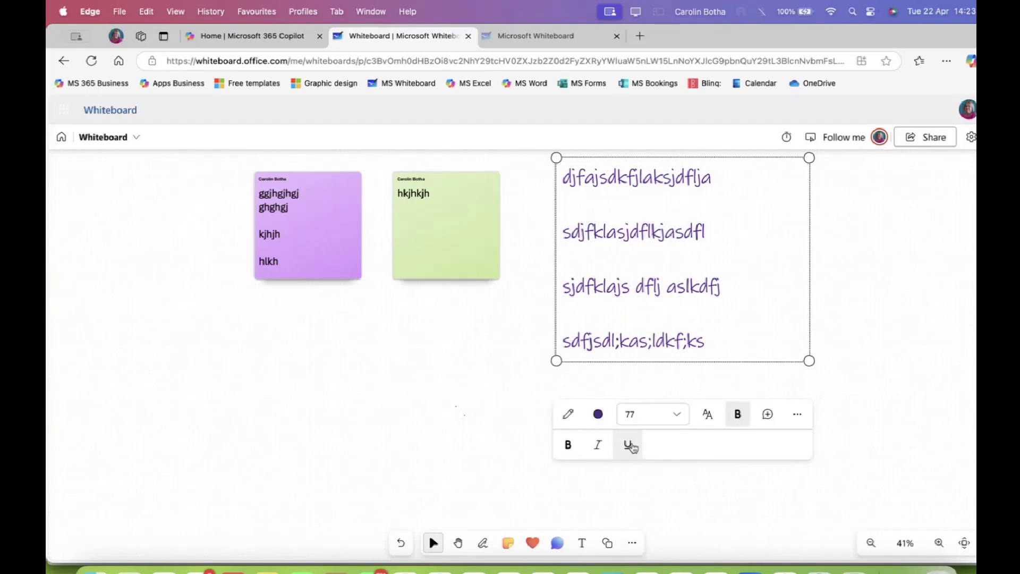
Reselect the text box and start a new comment attached beside it
click(694, 311)
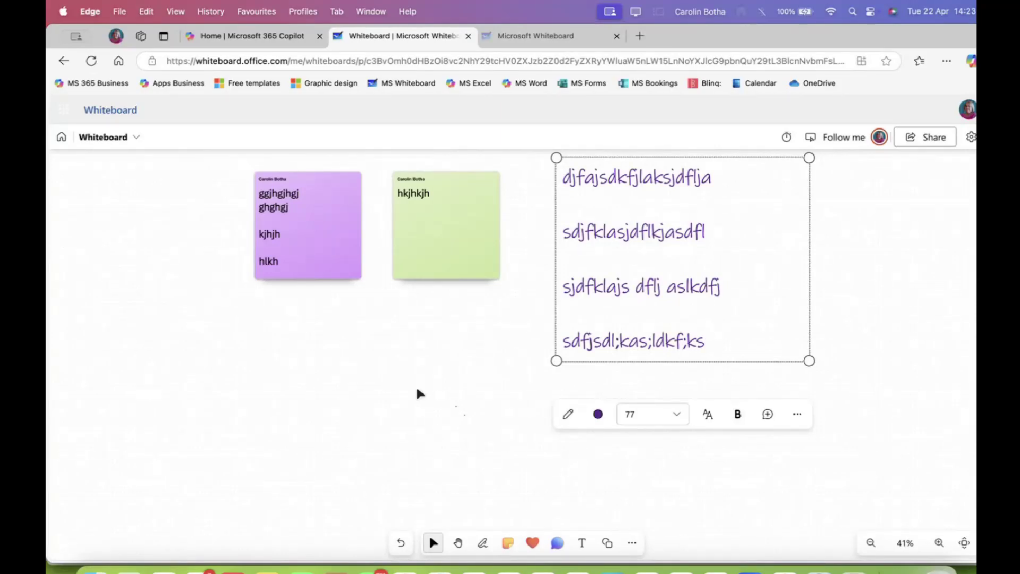
click(401, 344)
click(657, 251)
click(767, 417)
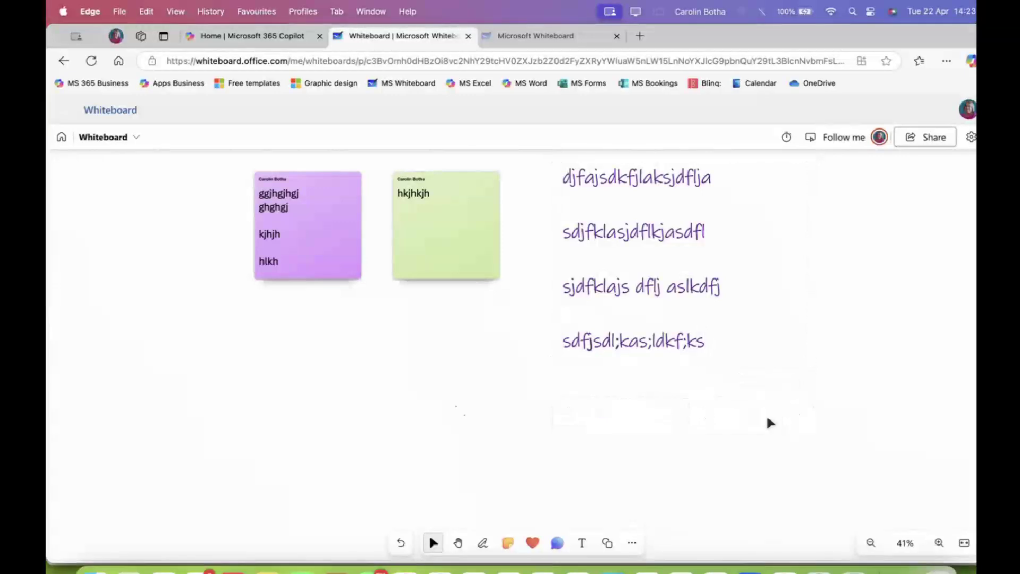
click(685, 276)
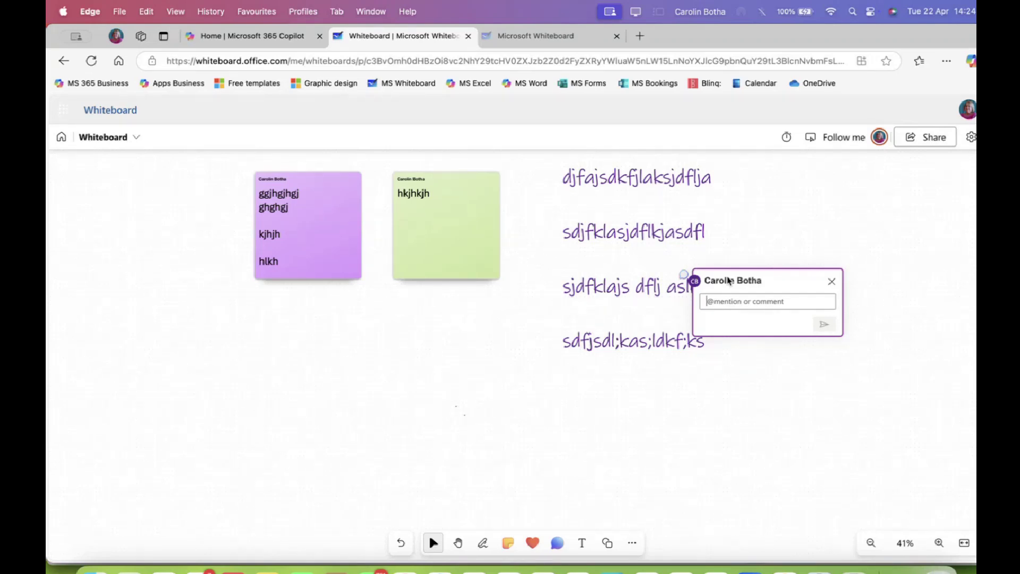
Move the text block and retype it as 'We have to get some training done for the group'
click(638, 208)
drag(571, 168, 735, 386)
double_click(584, 217)
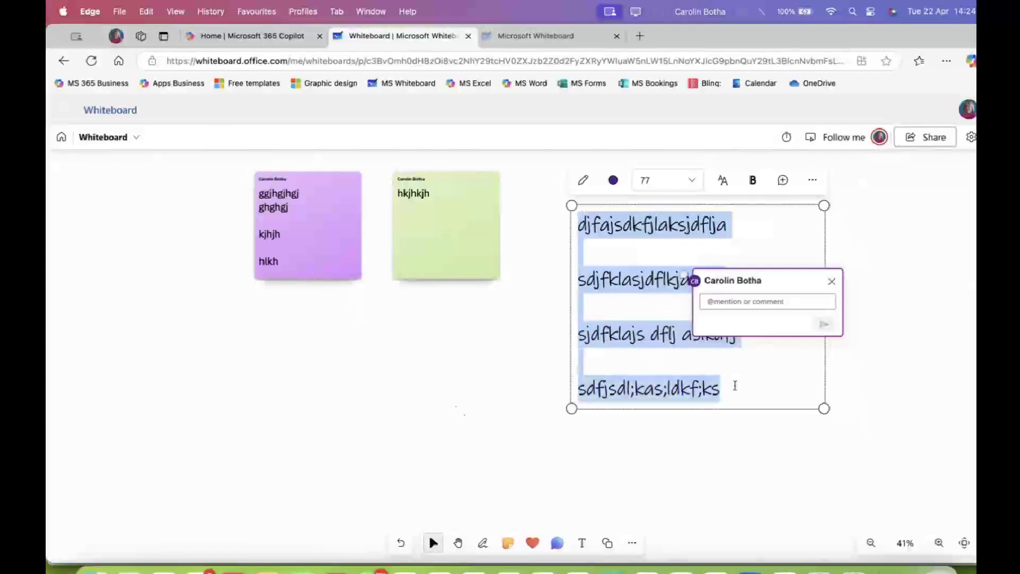
text(We have)
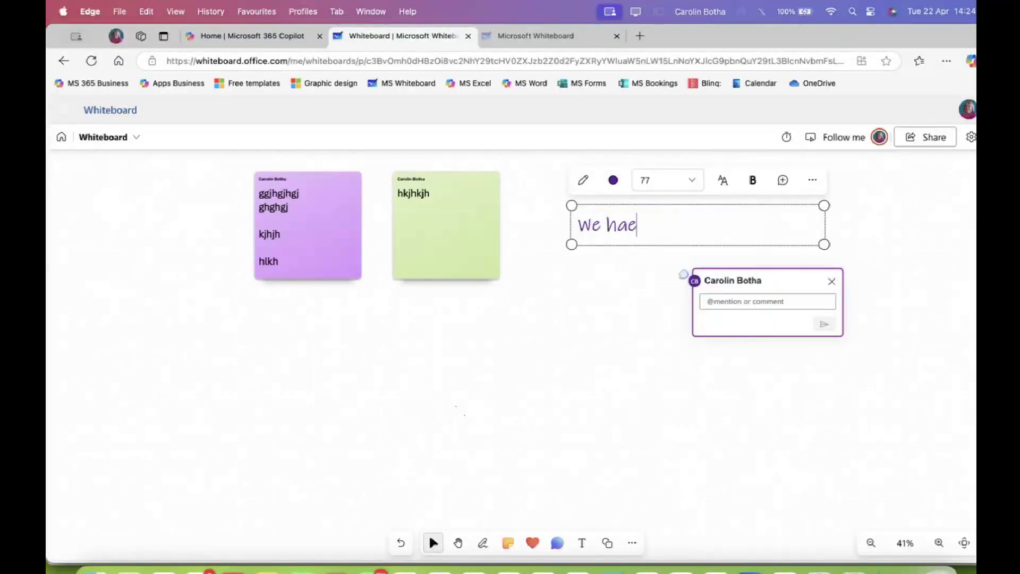
text(to)
key(BackSpace)
key(BackSpace)
text(to)
text(get sixe)
key(BackSpace)
key(BackSpace)
text(d)
key(BackSpace)
key(BackSpace)
text(oem)
key(BackSpace)
key(BackSpace)
key(BackSpace)
text(me trai)
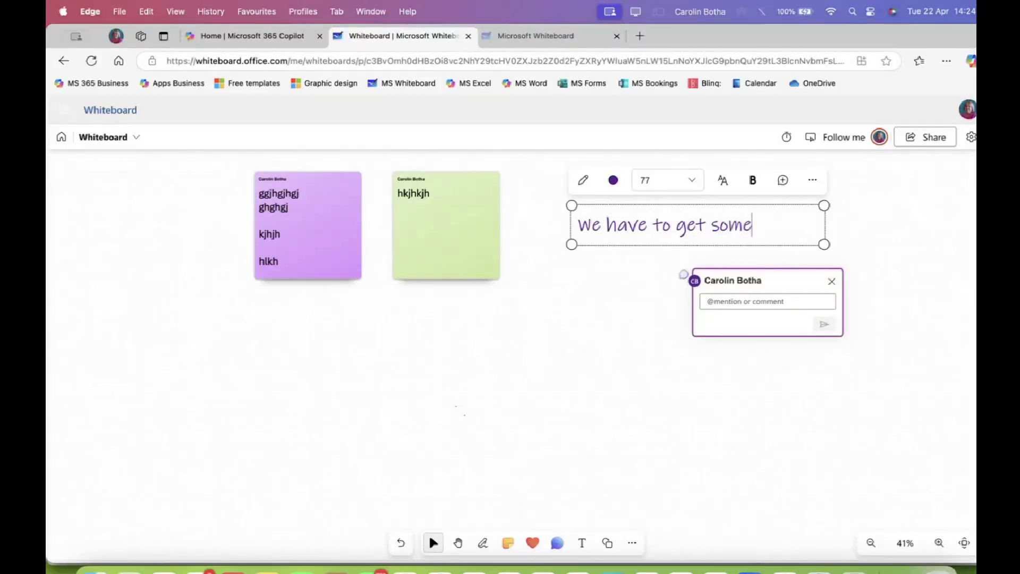
text(ning )
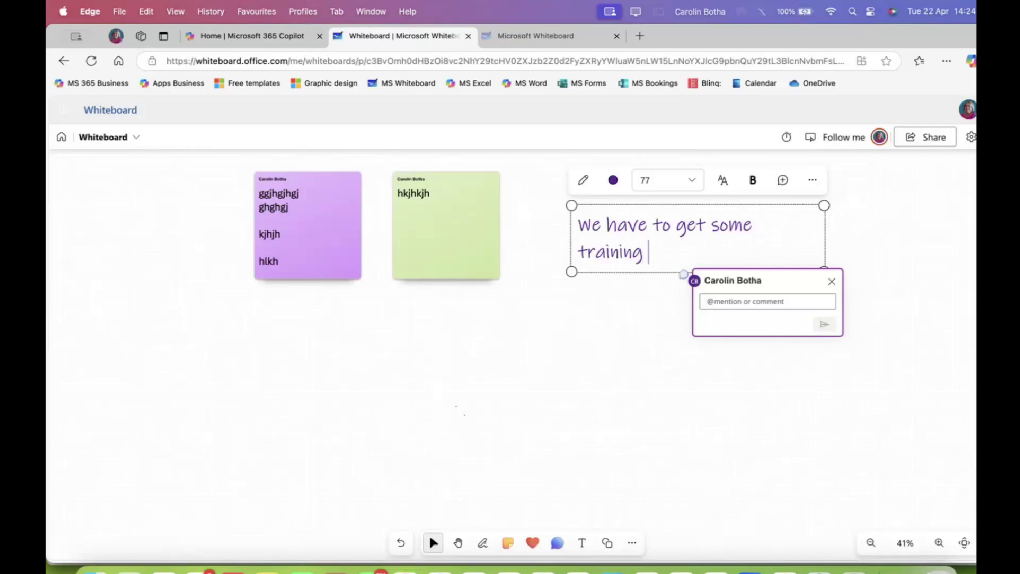
text(done for th)
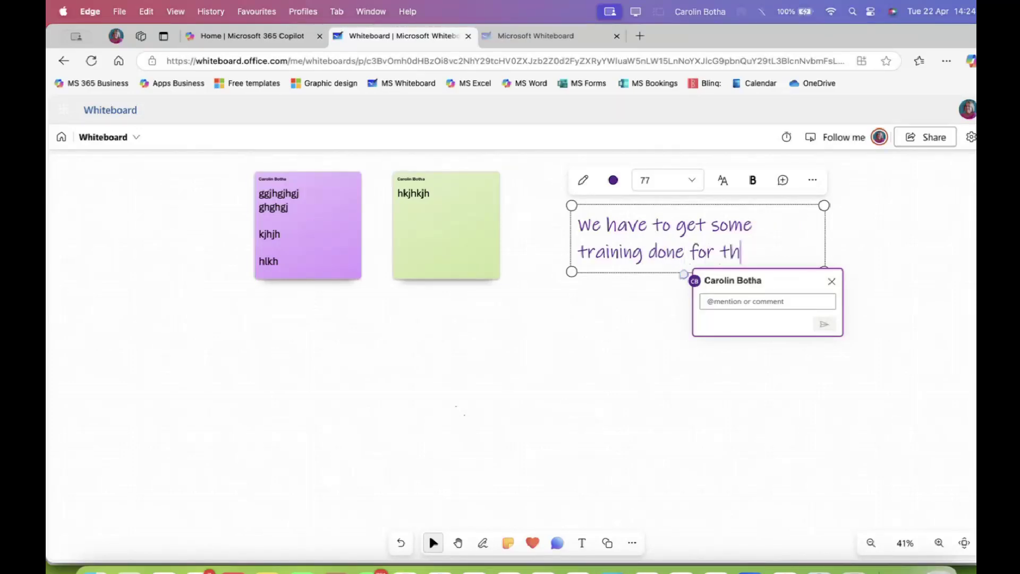
text(e geoup)
Discard the empty comment and post a 'Yes I agree' comment on the text box
click(755, 393)
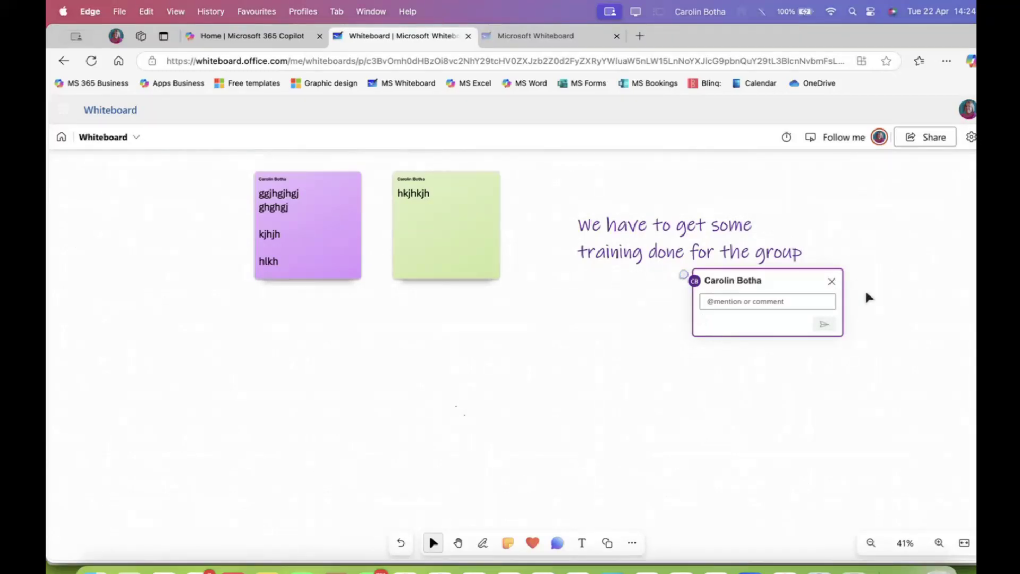
click(832, 281)
click(707, 218)
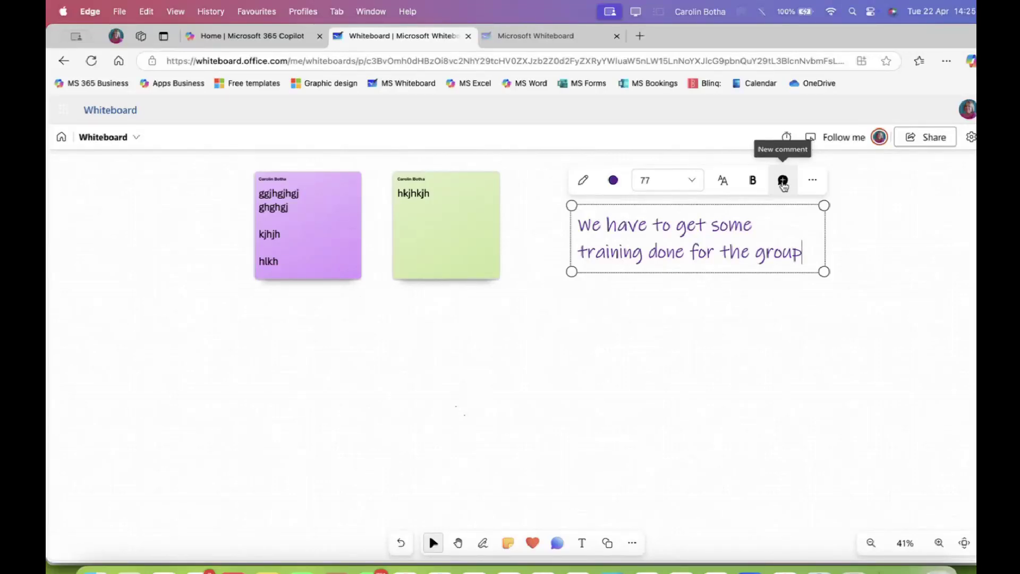
click(783, 183)
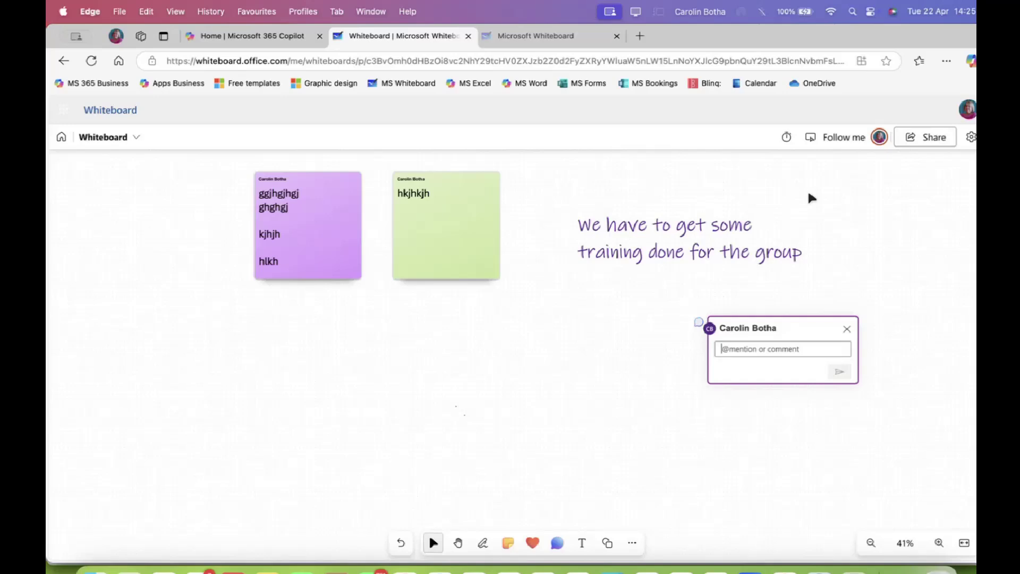
text(Y)
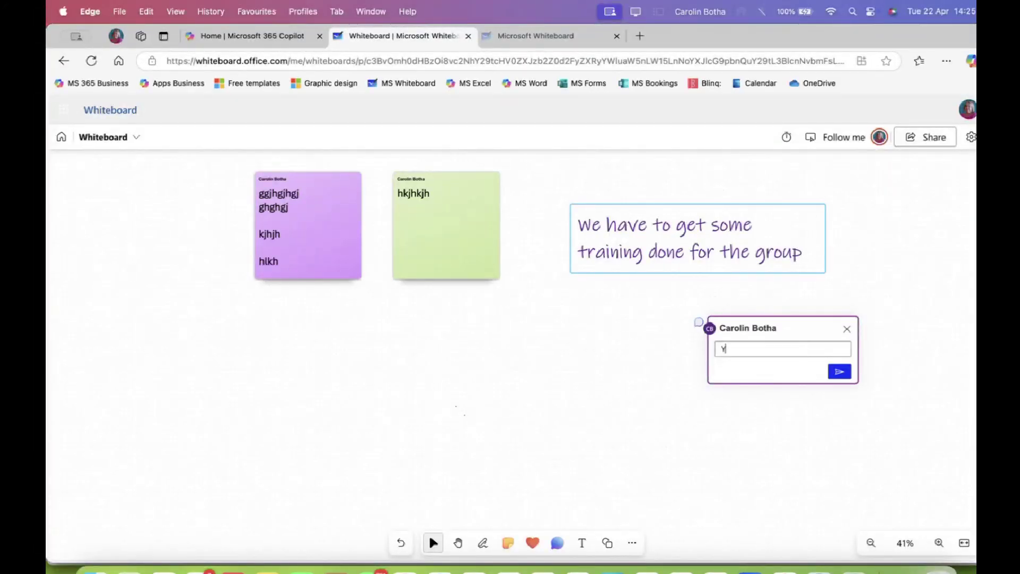
text(es i agree)
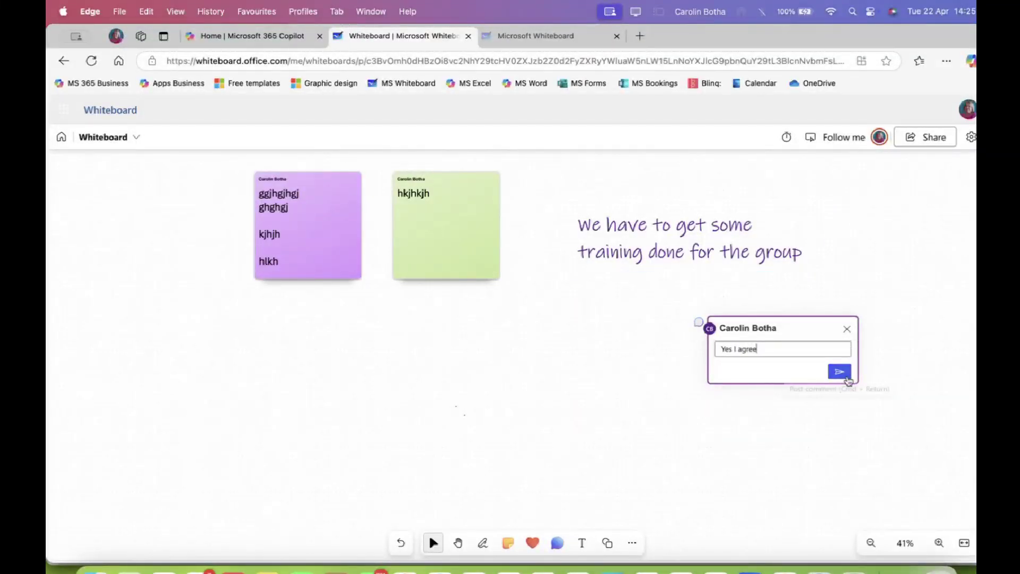
click(839, 371)
click(699, 321)
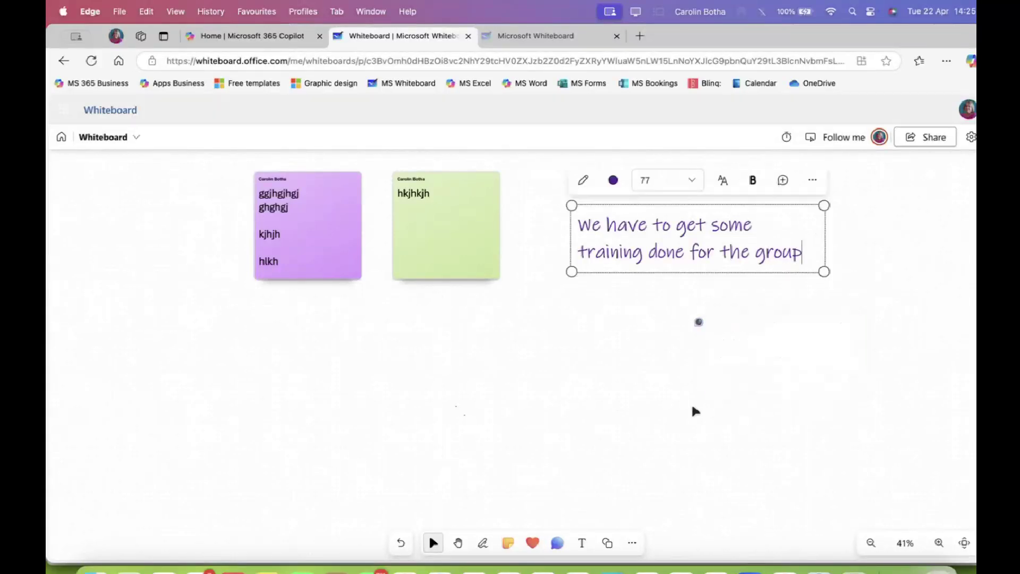
click(700, 324)
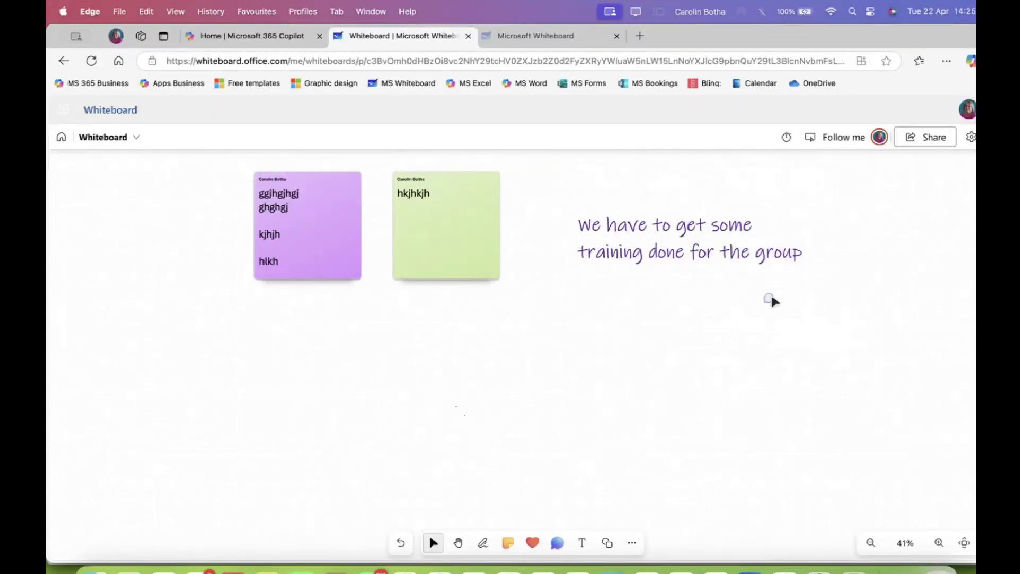
click(797, 226)
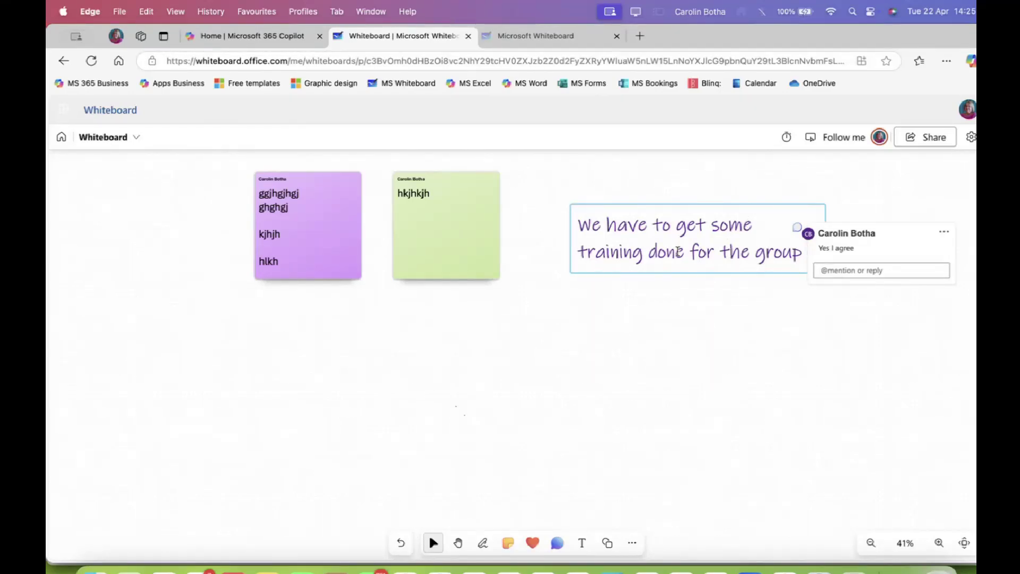
click(792, 321)
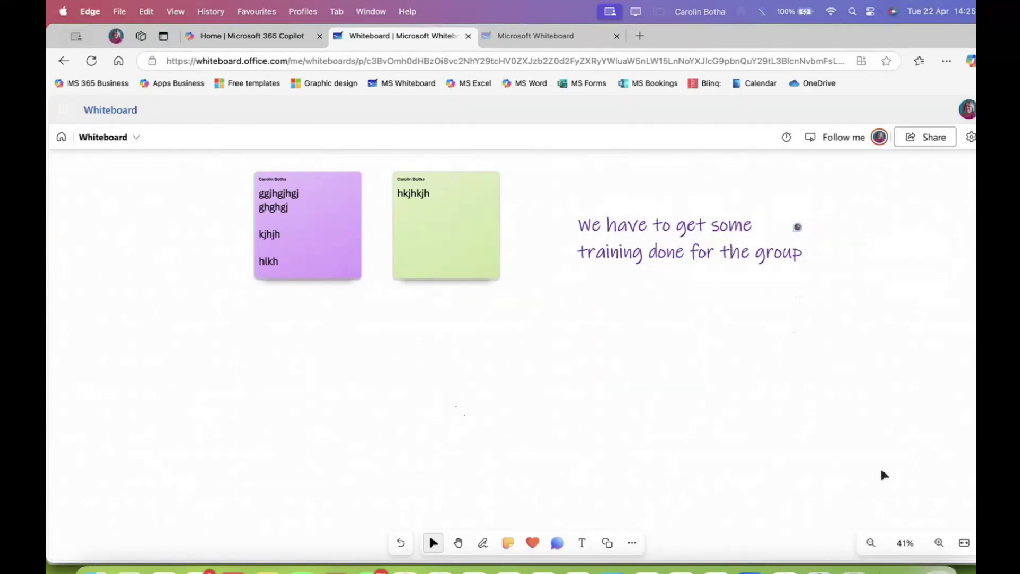
click(939, 544)
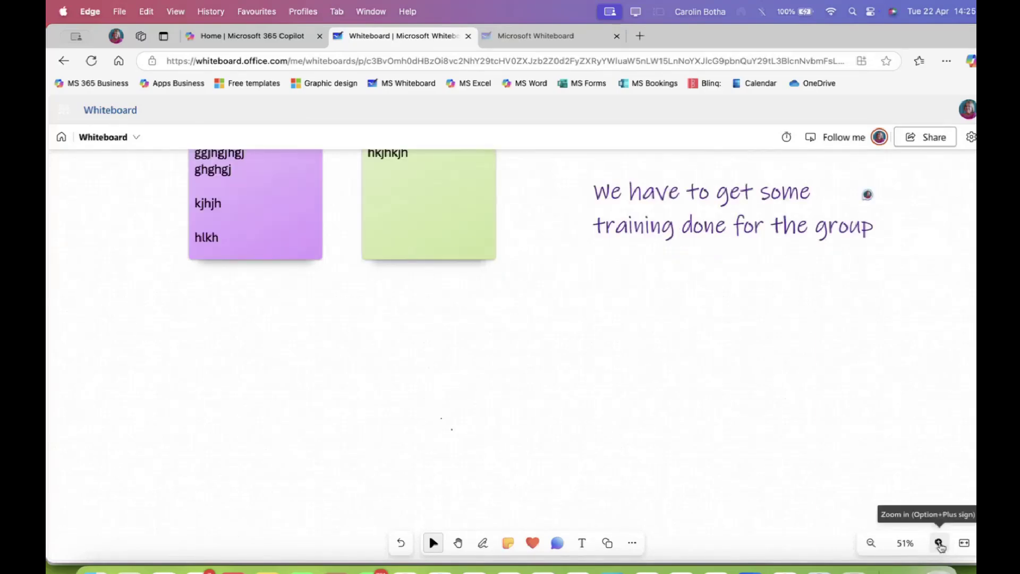
click(939, 544)
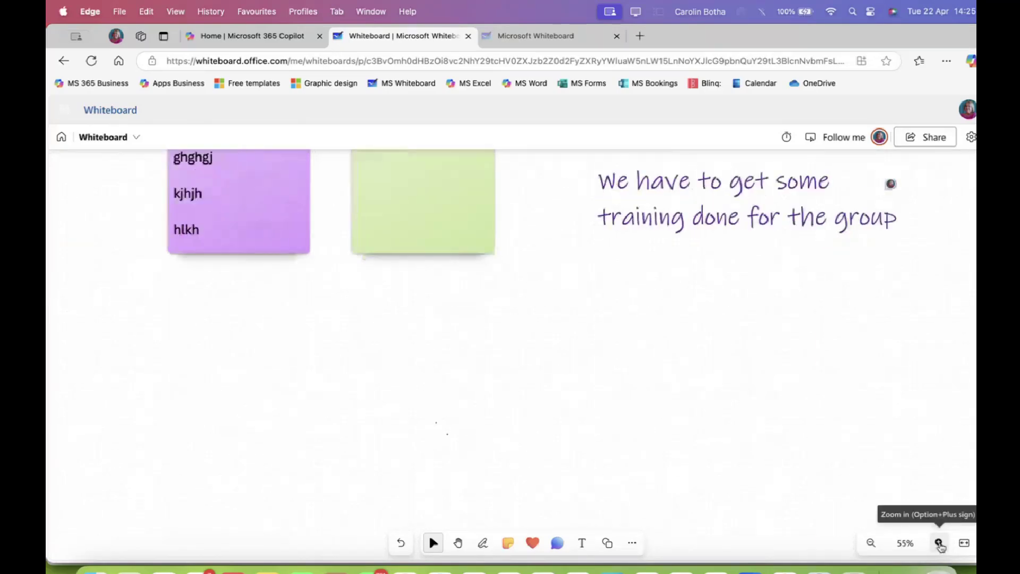
click(872, 544)
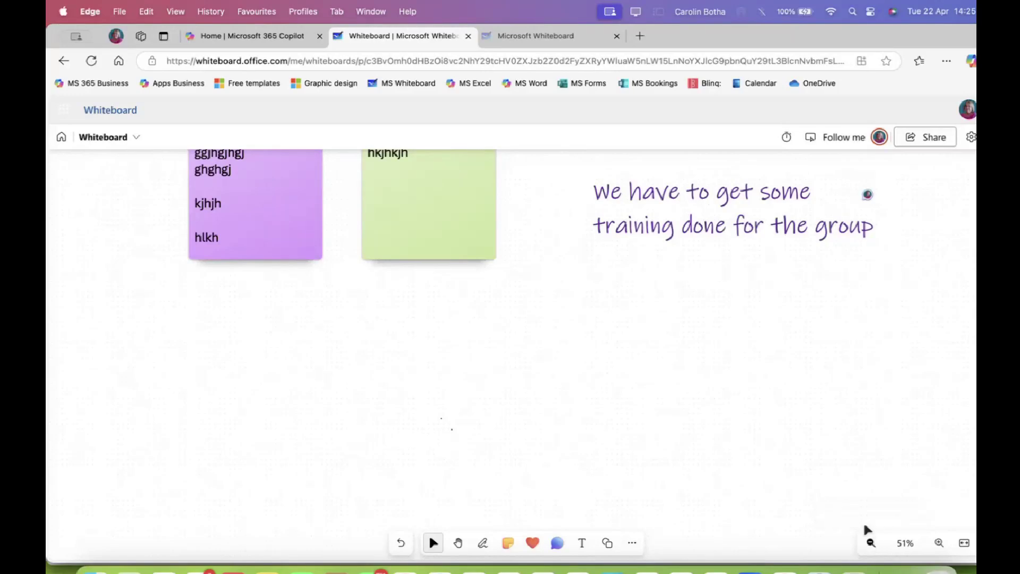
click(879, 138)
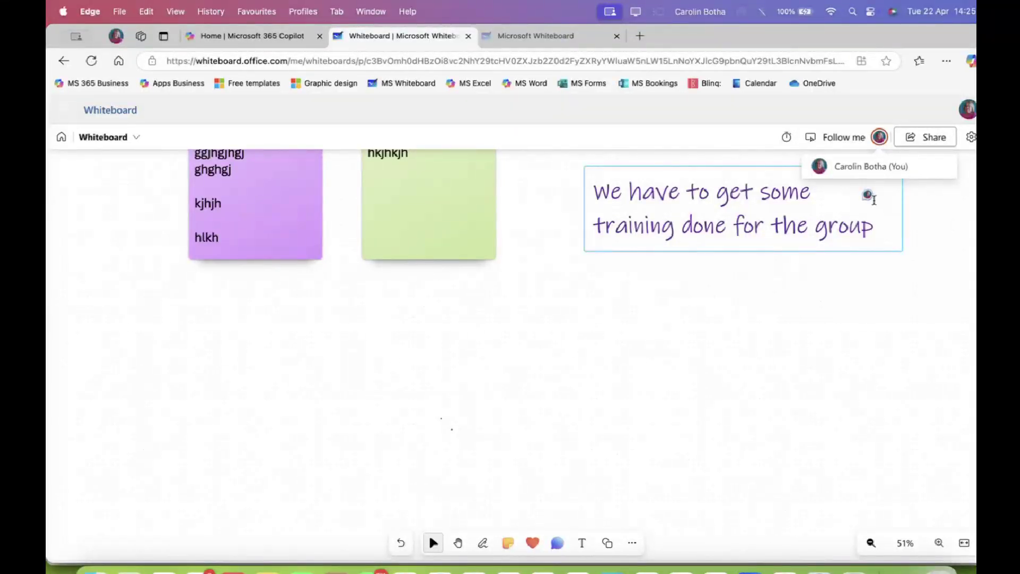
click(887, 298)
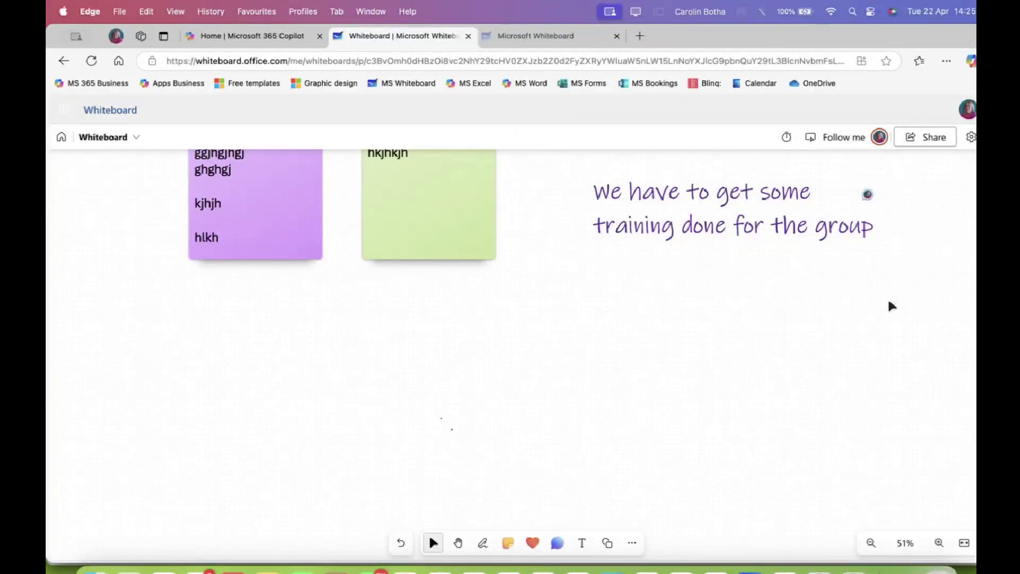
click(870, 196)
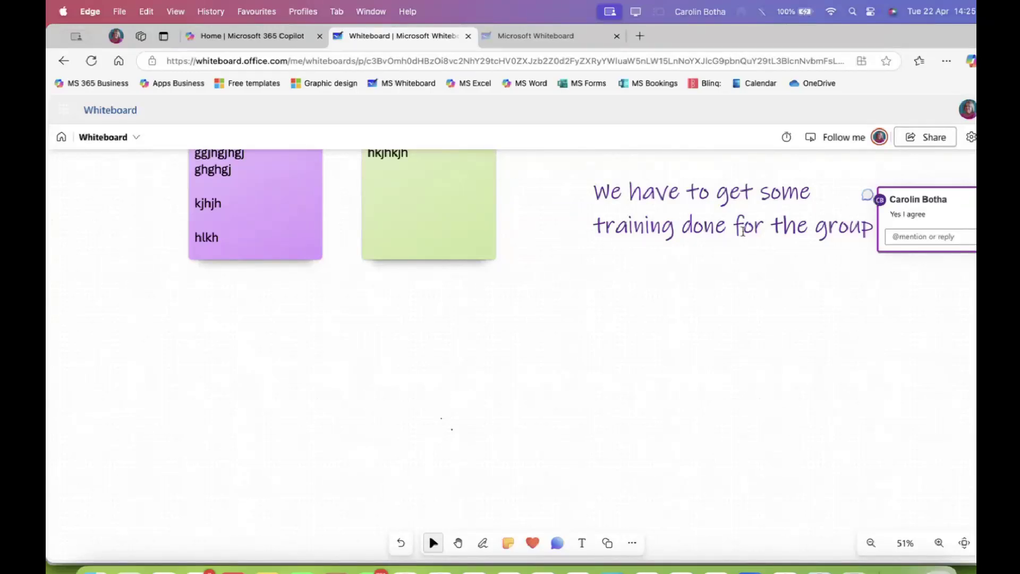
click(617, 356)
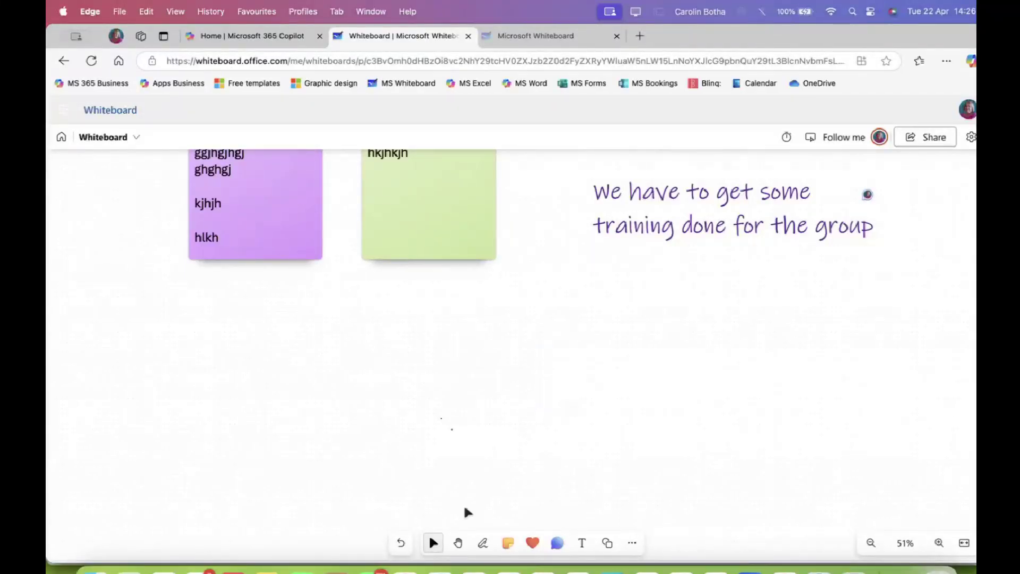
Pan the board down, then nudge the purple sticky note slightly right toward the green one
click(460, 543)
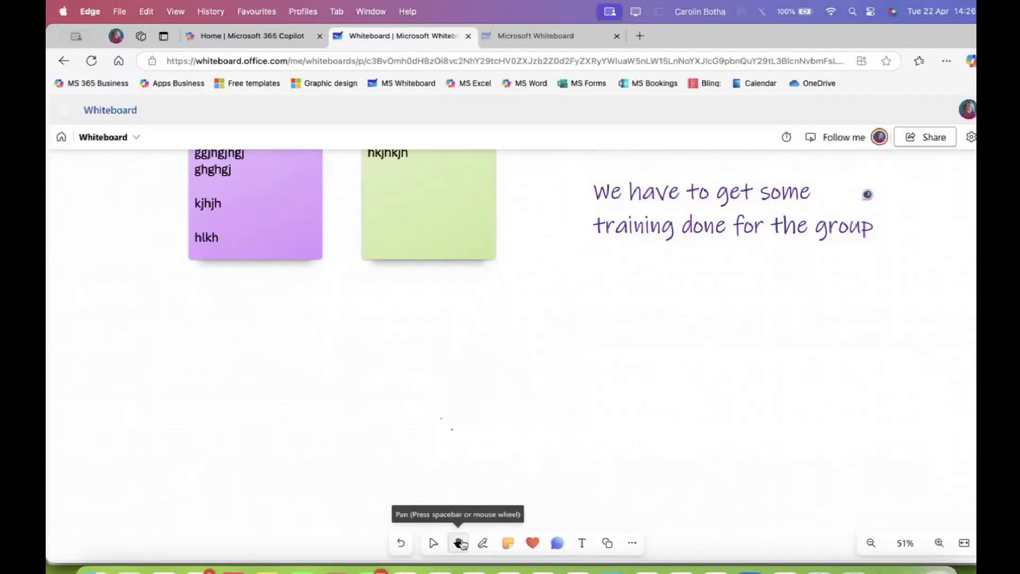
drag(439, 364, 462, 449)
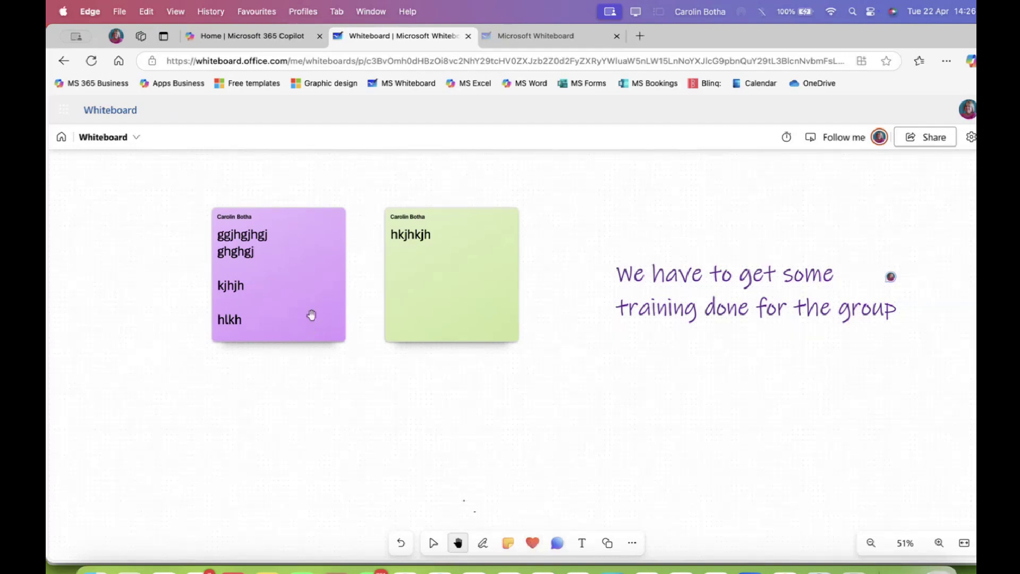
click(434, 542)
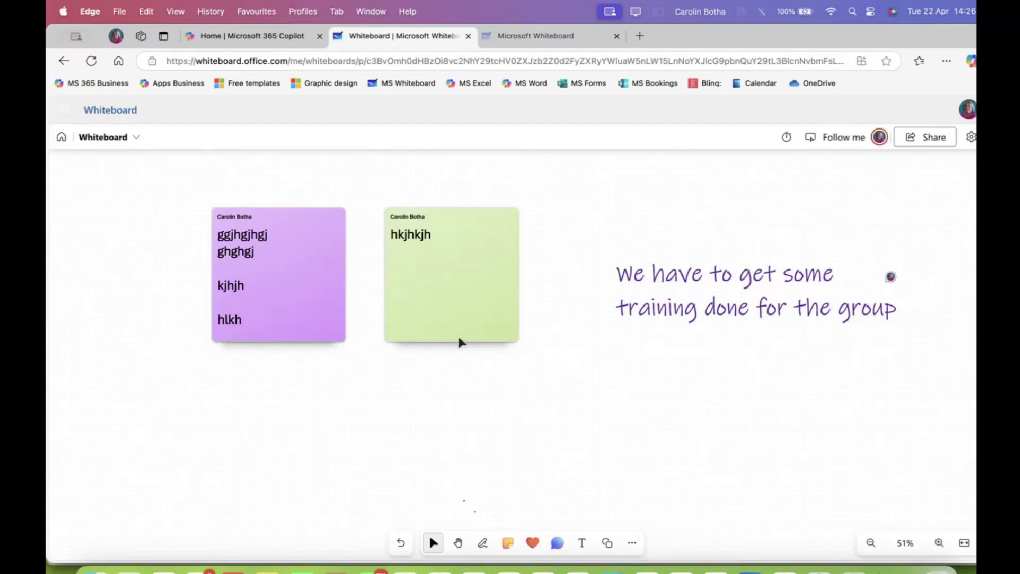
drag(305, 275, 329, 283)
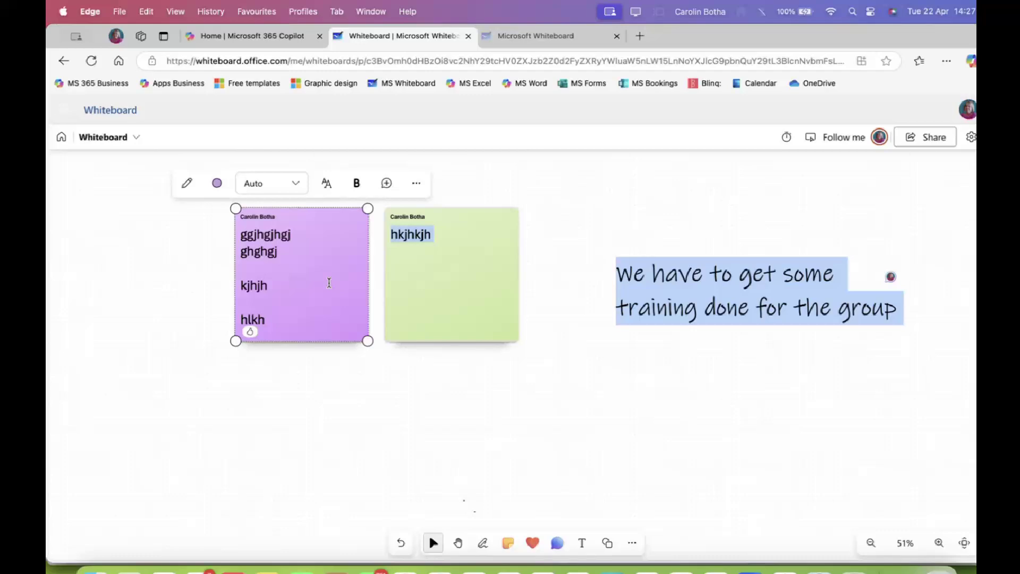
Stamp a green check mark reaction on the purple sticky note
click(418, 376)
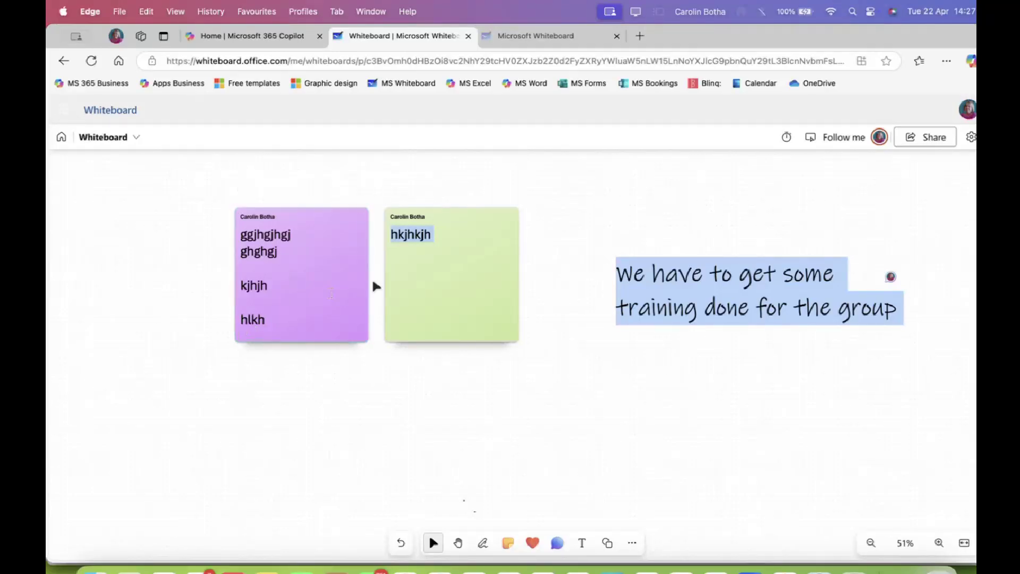
click(342, 266)
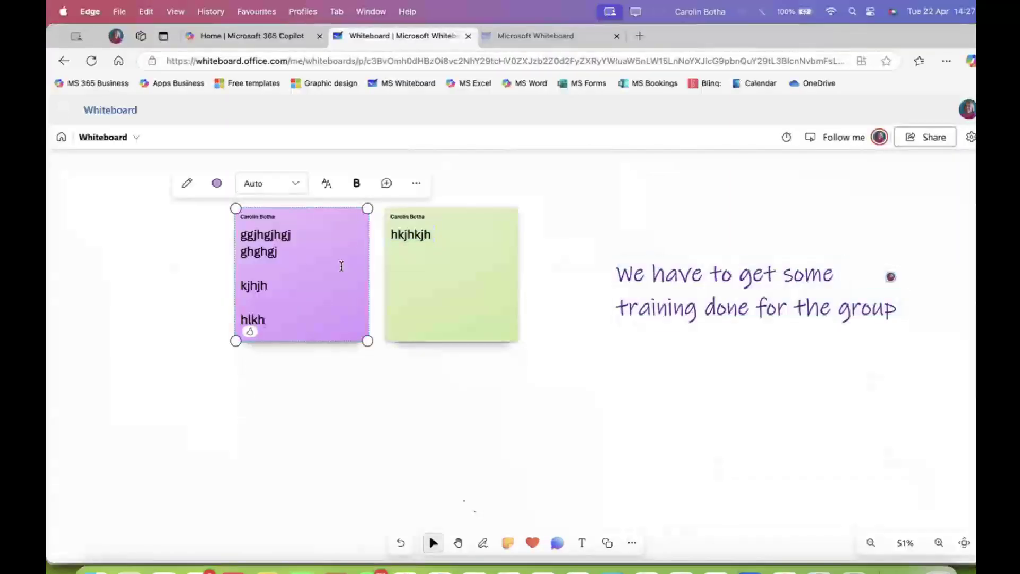
click(387, 183)
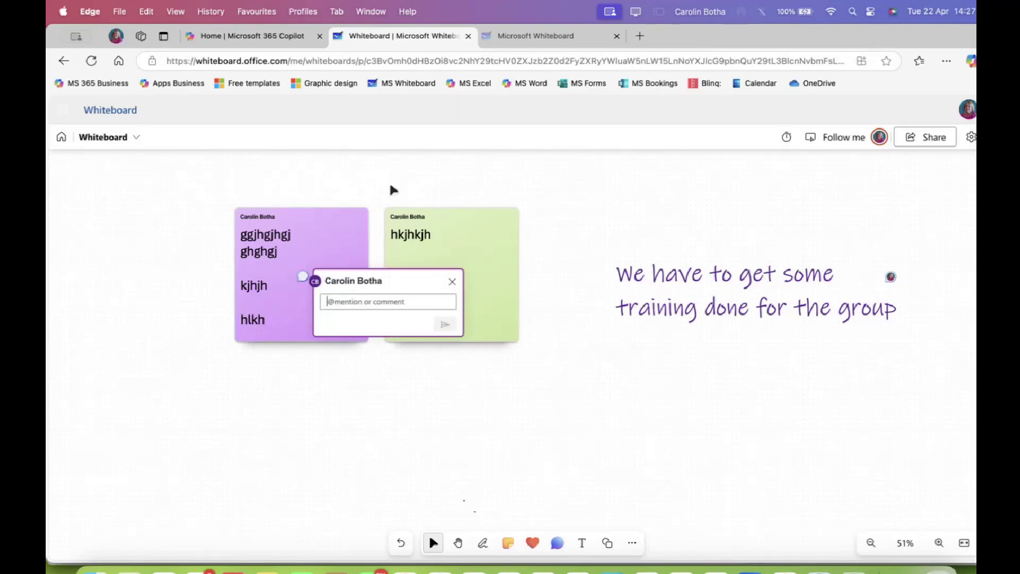
click(452, 282)
click(367, 295)
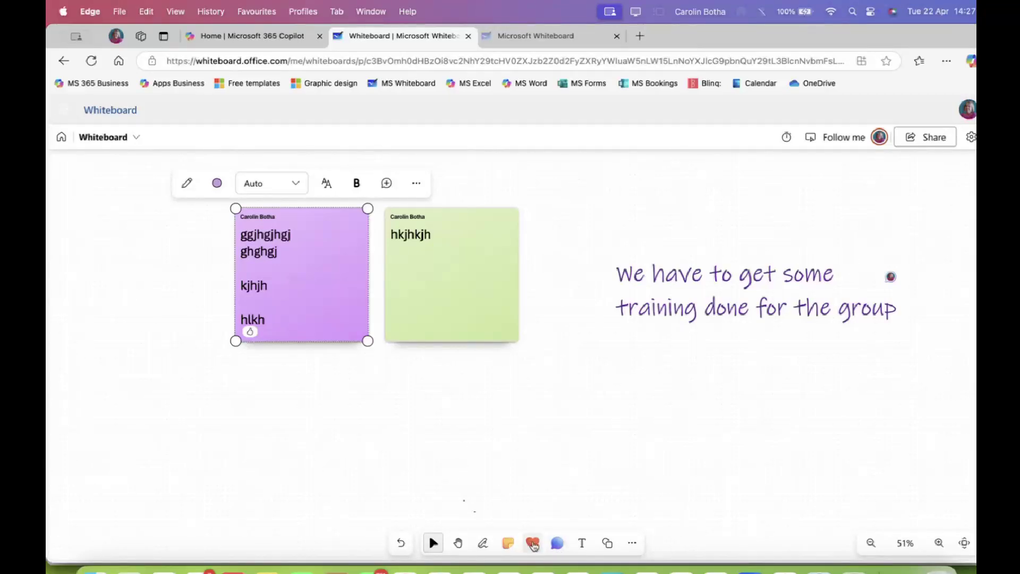
click(533, 543)
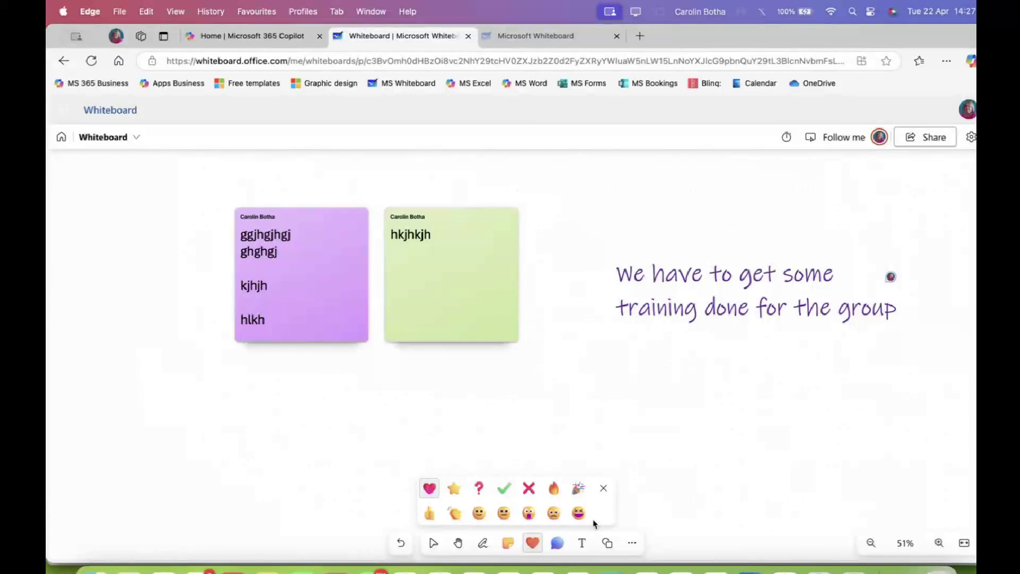
click(507, 490)
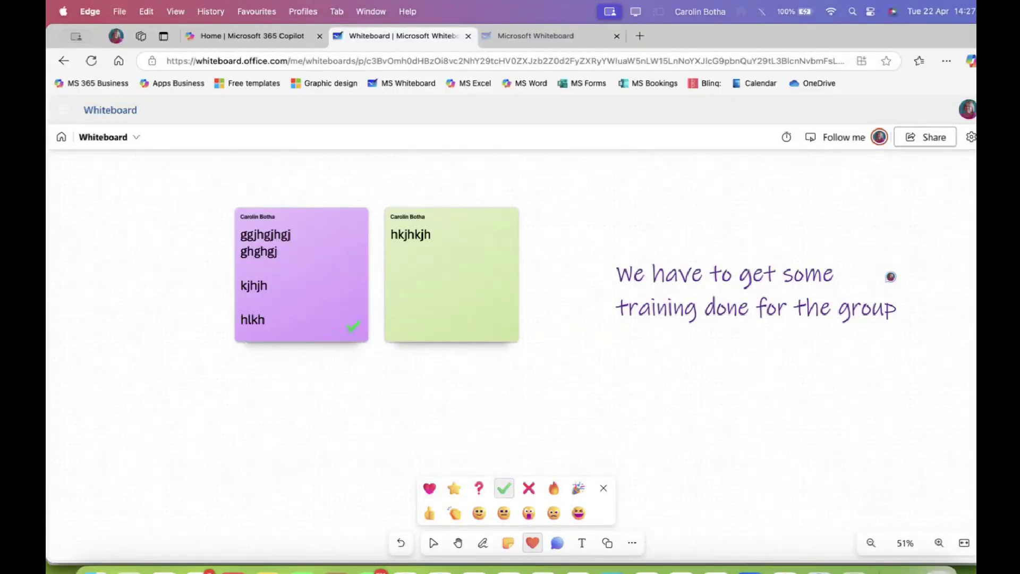
click(342, 325)
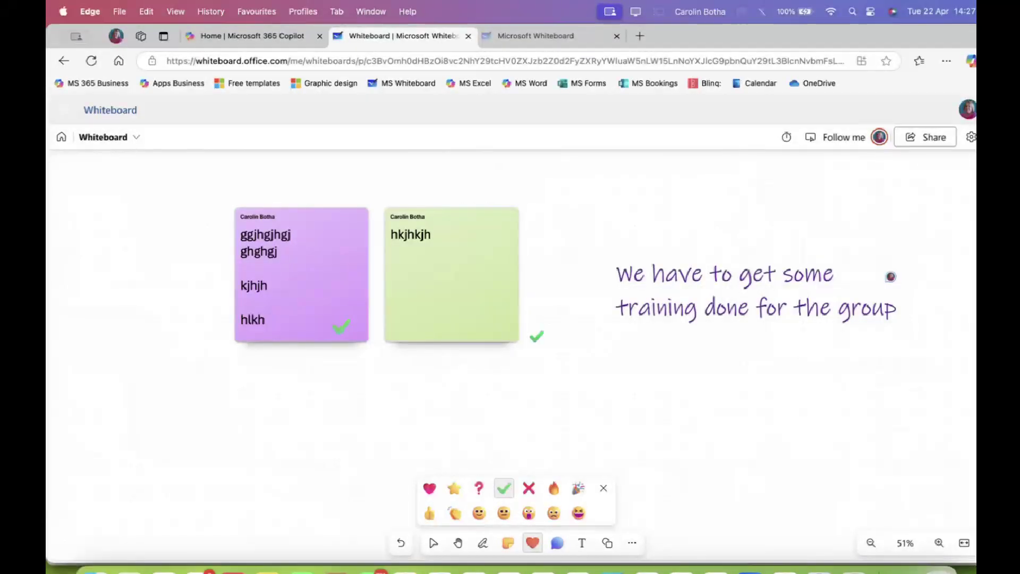
Stamp a red X on the green note and delete the stray X below
click(529, 489)
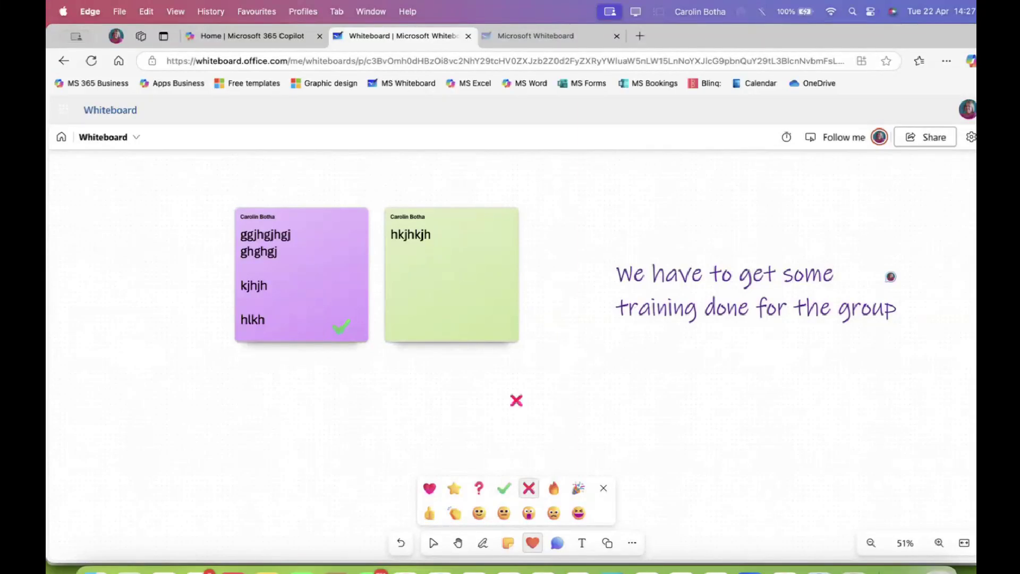
click(501, 330)
click(538, 409)
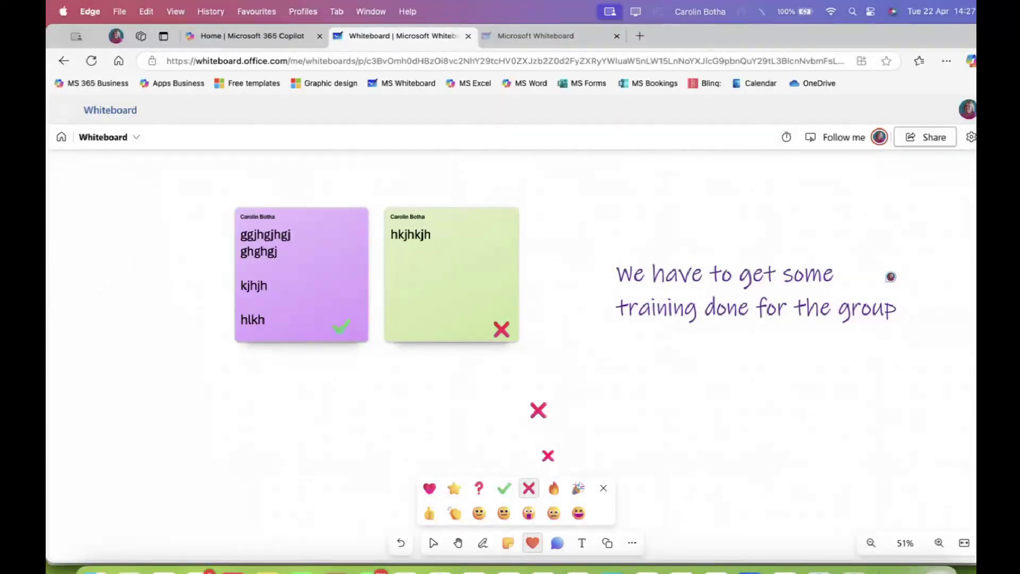
click(602, 488)
click(541, 420)
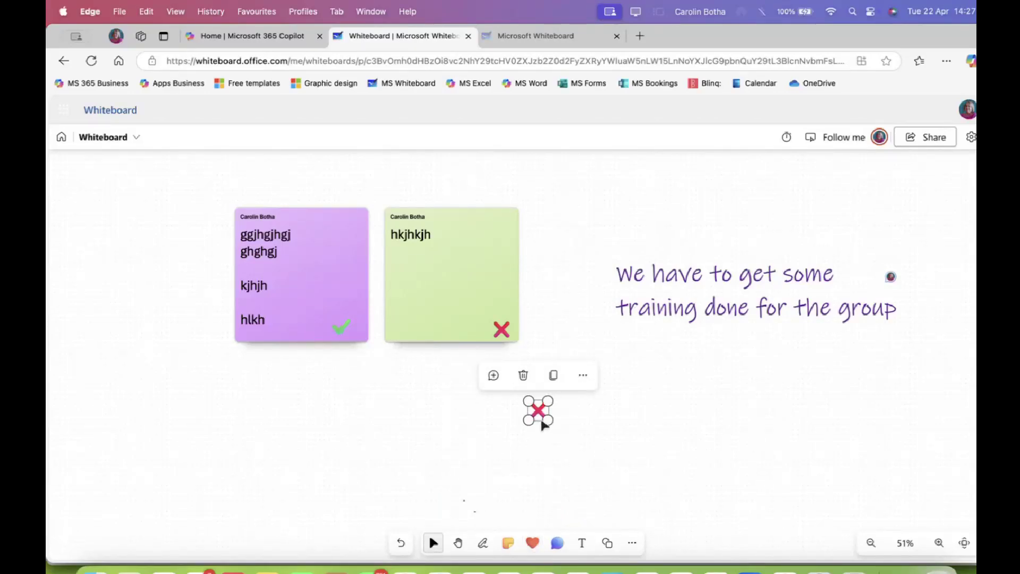
key(BackSpace)
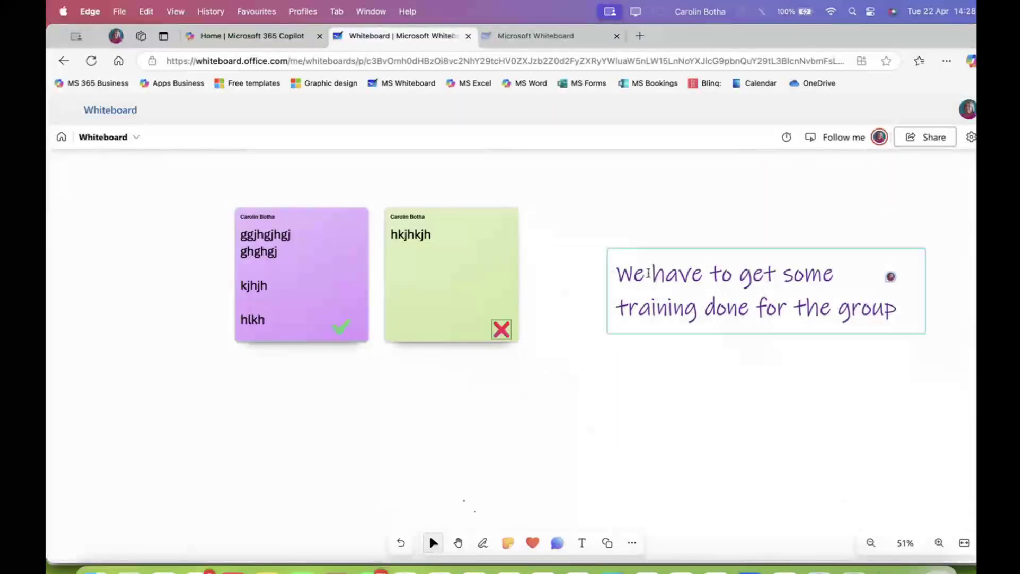
Dismiss the handwritten text's options menu unchanged and switch to the Comment tool
click(617, 275)
click(466, 252)
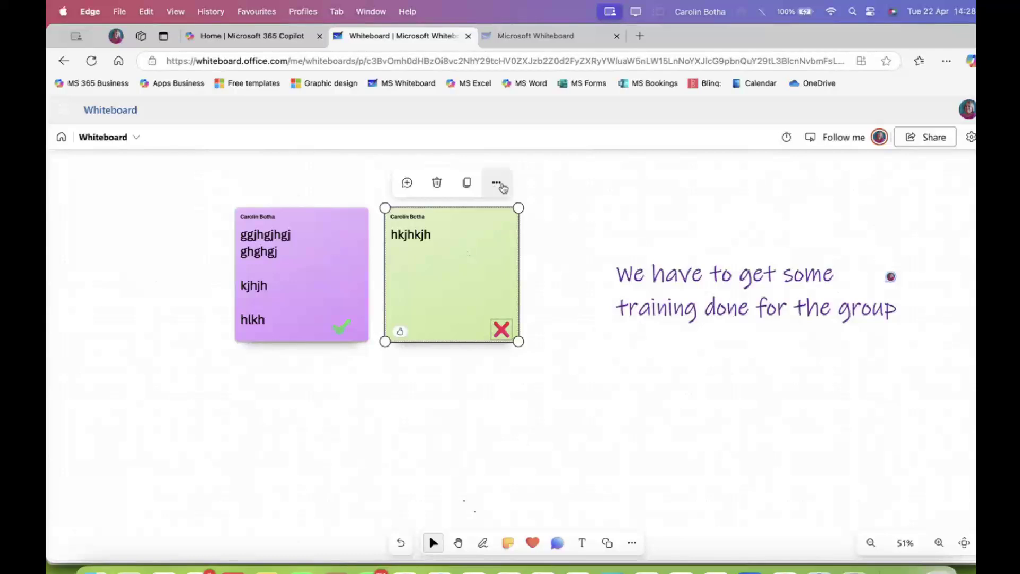
click(669, 288)
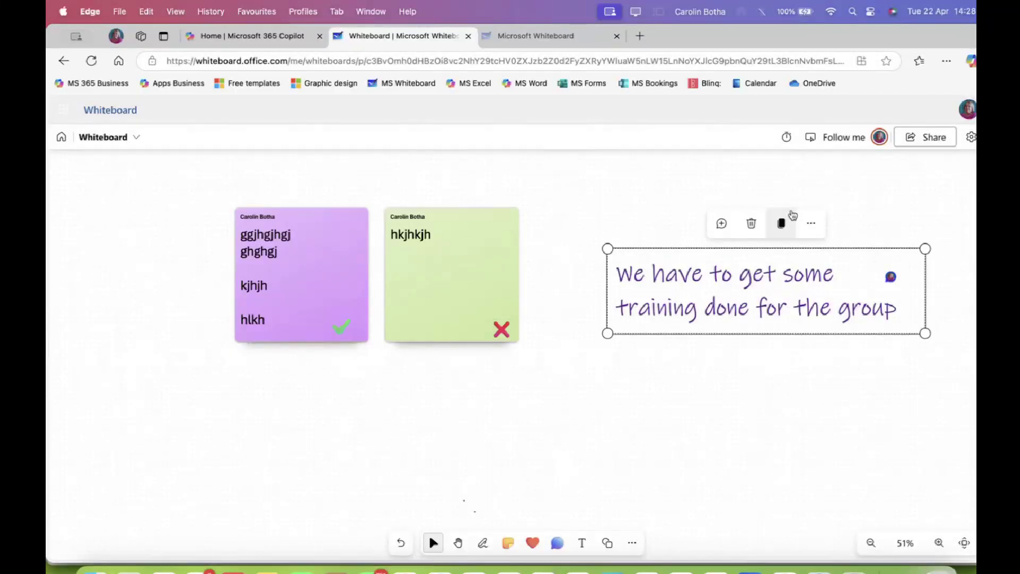
click(813, 223)
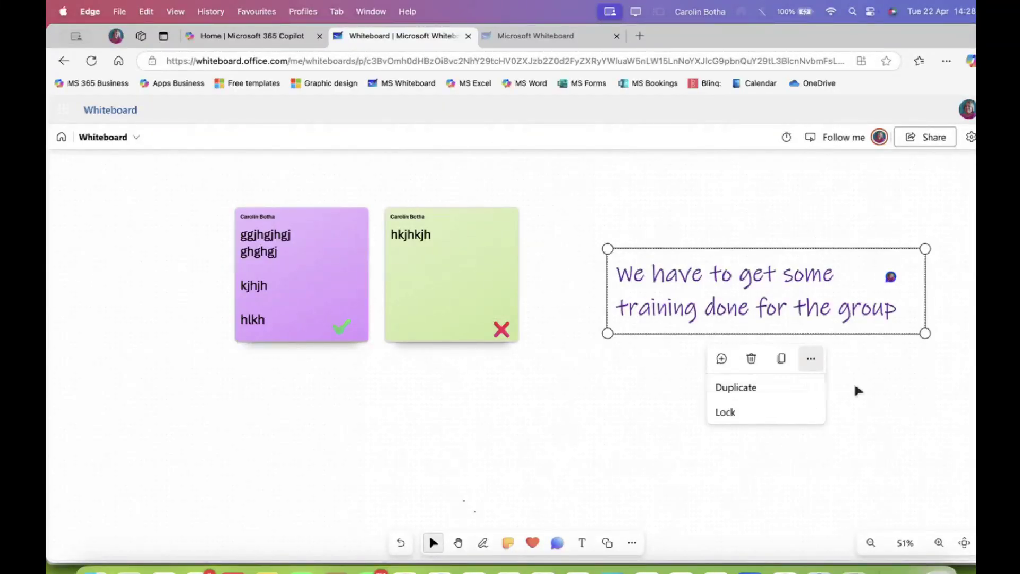
click(854, 395)
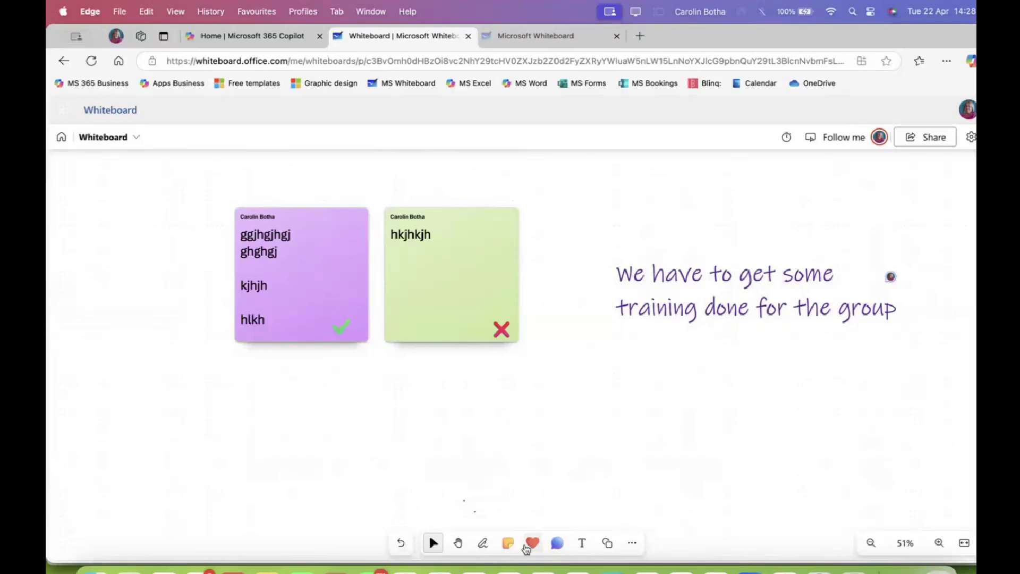
click(556, 543)
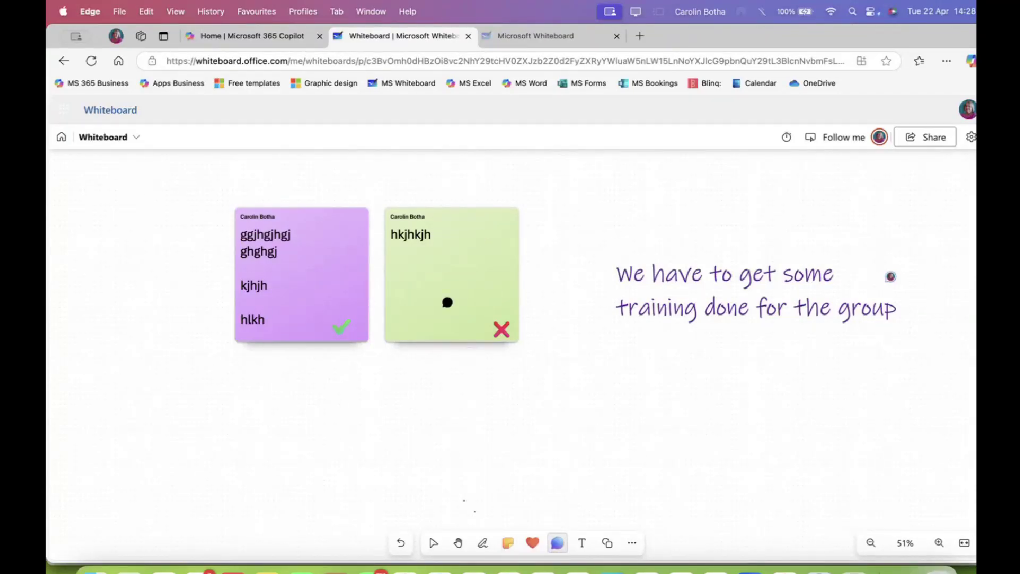
Post the comment 'hhkhk h' on the green sticky note and close the thread
click(464, 251)
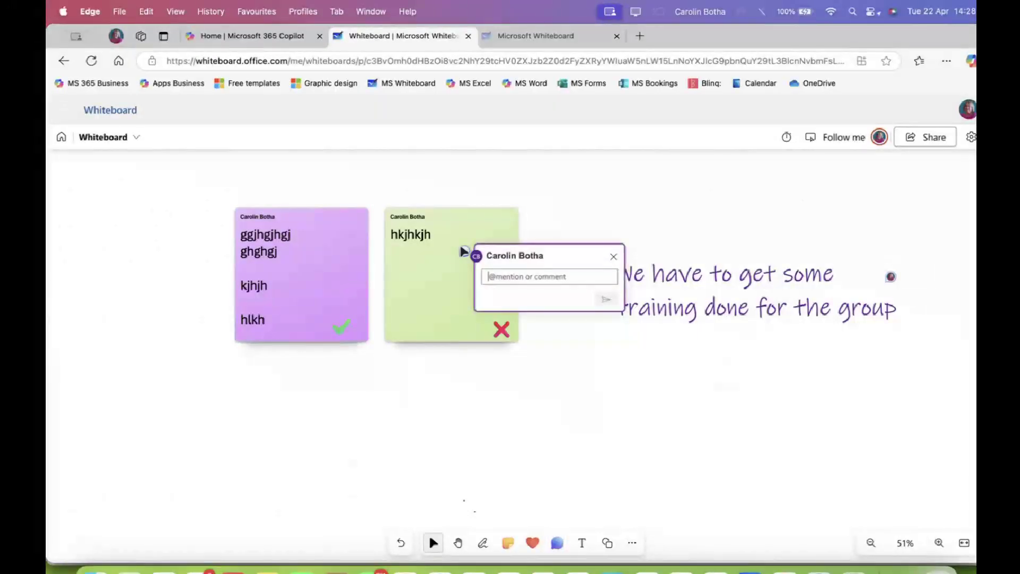
text(hhkhk h)
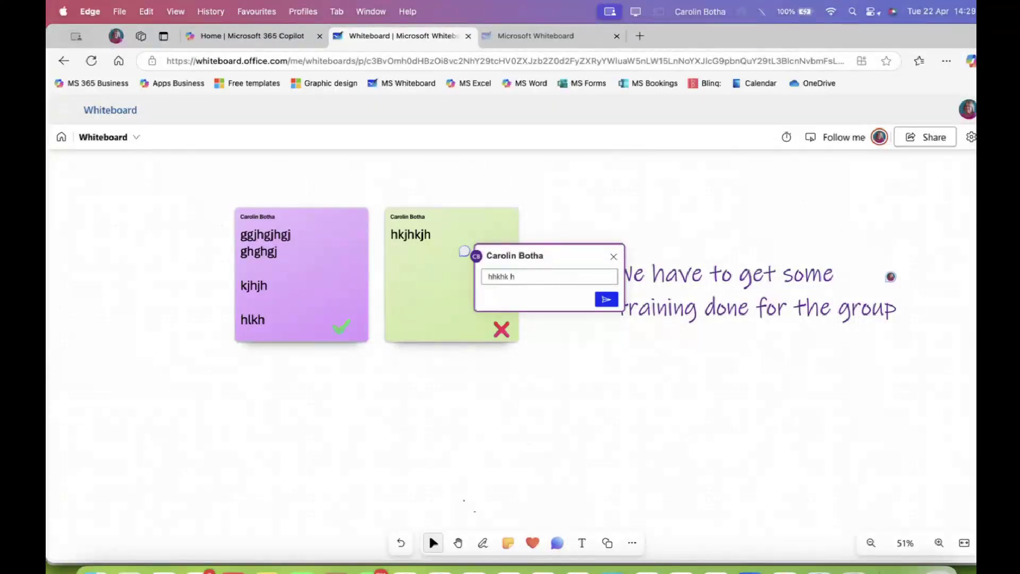
click(606, 300)
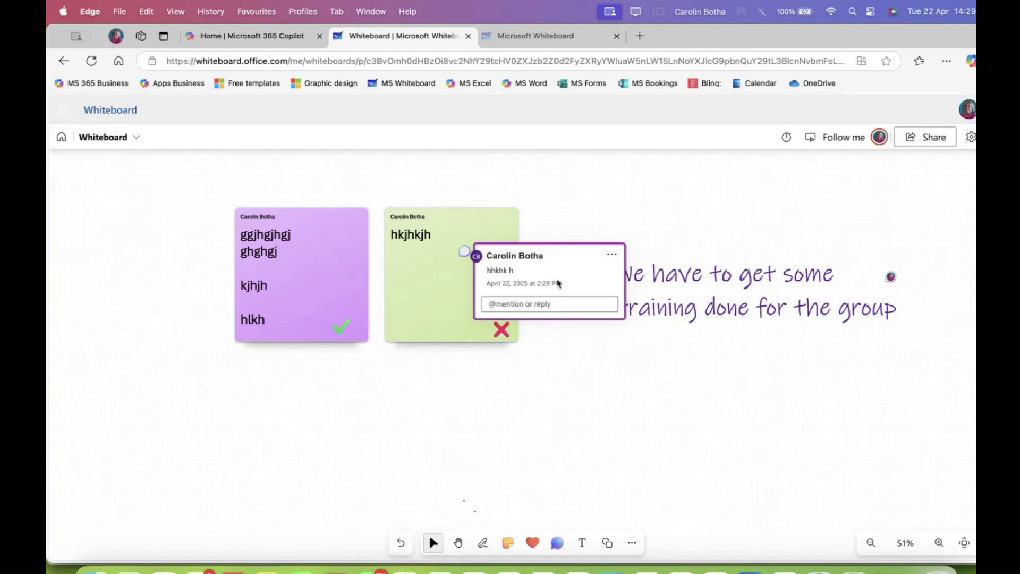
click(613, 256)
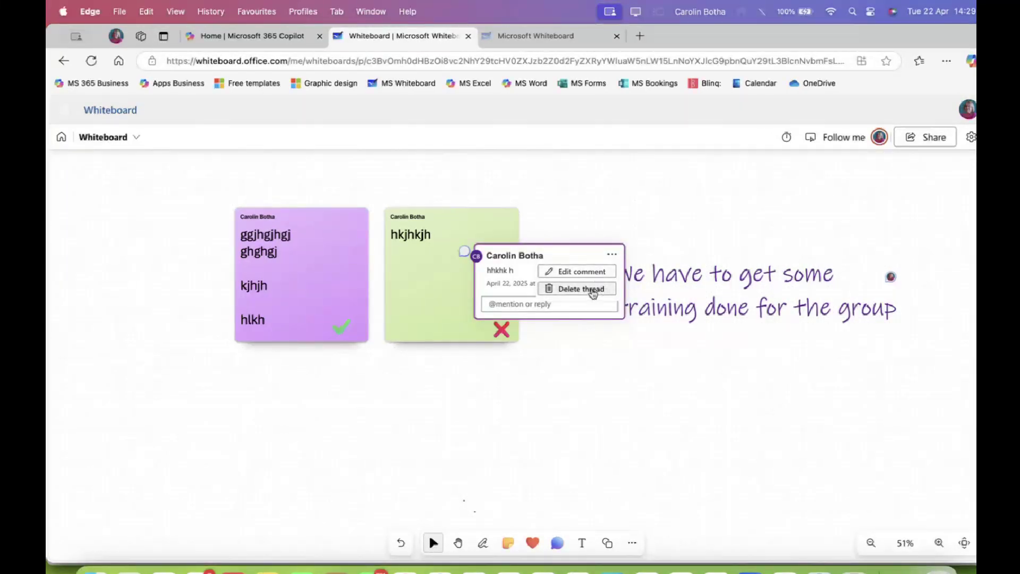
click(593, 336)
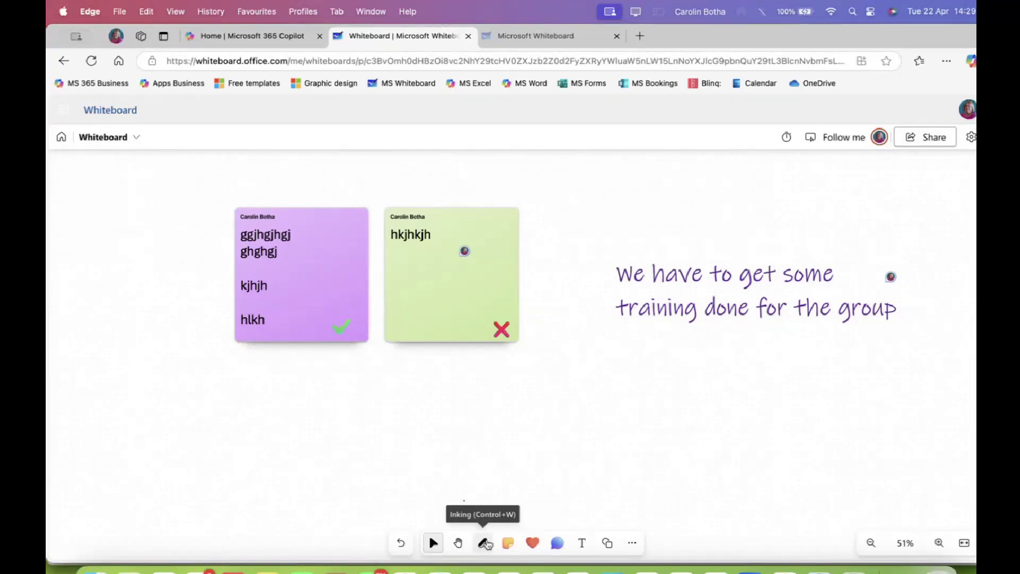
Try the yellow highlighter and trace a red laser pointer trail near the green note
click(485, 543)
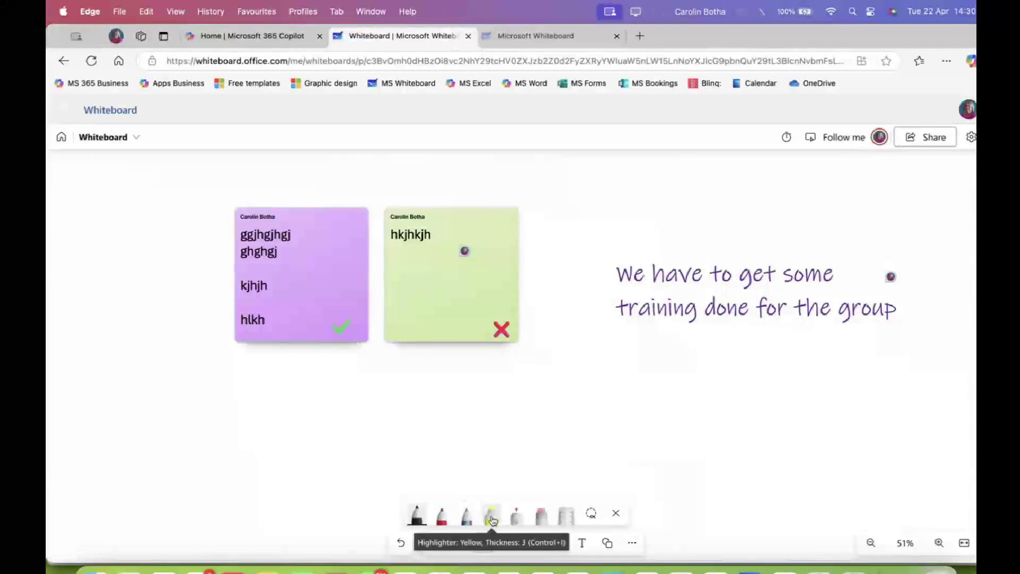
click(492, 520)
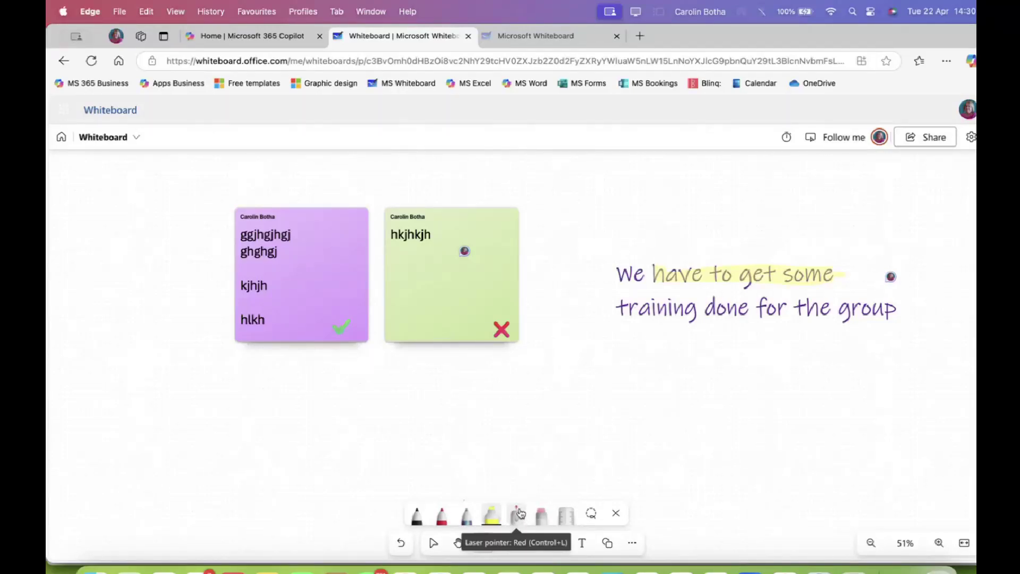
click(519, 514)
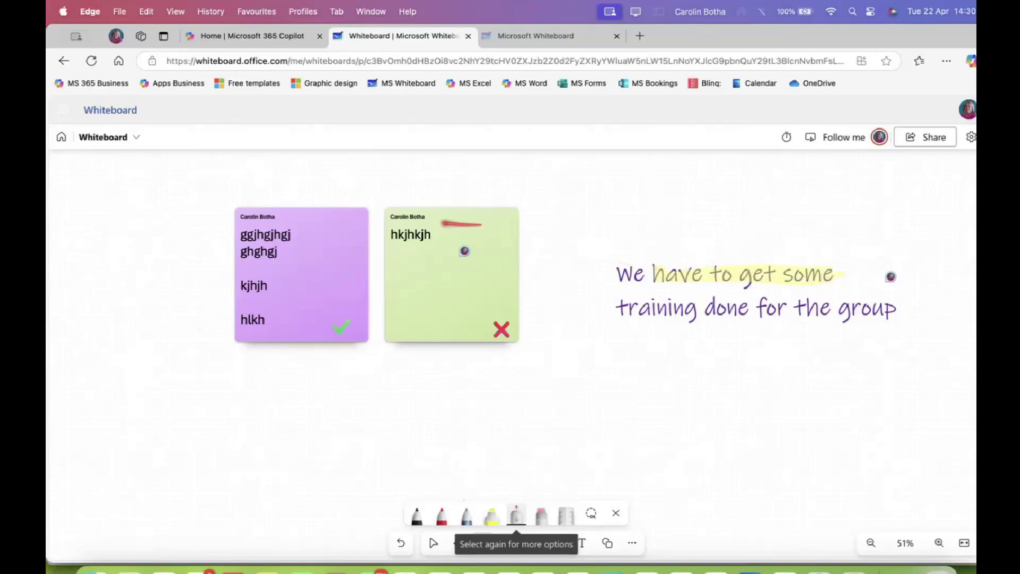
mouse_move(423, 266)
mouse_down()
mouse_move(426, 229)
mouse_move(515, 257)
mouse_move(271, 228)
mouse_move(242, 278)
mouse_move(366, 327)
mouse_move(539, 484)
mouse_up()
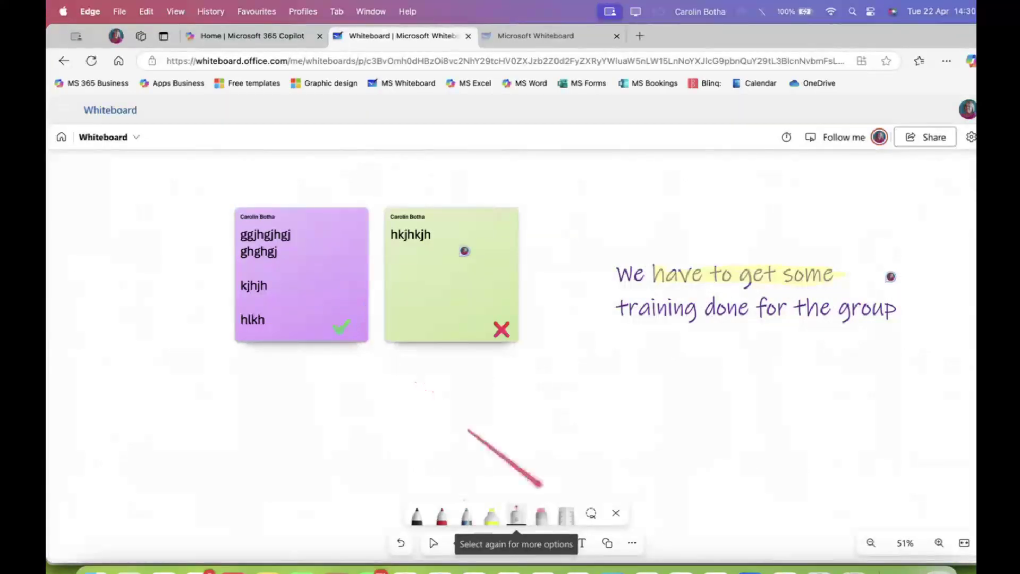
click(433, 544)
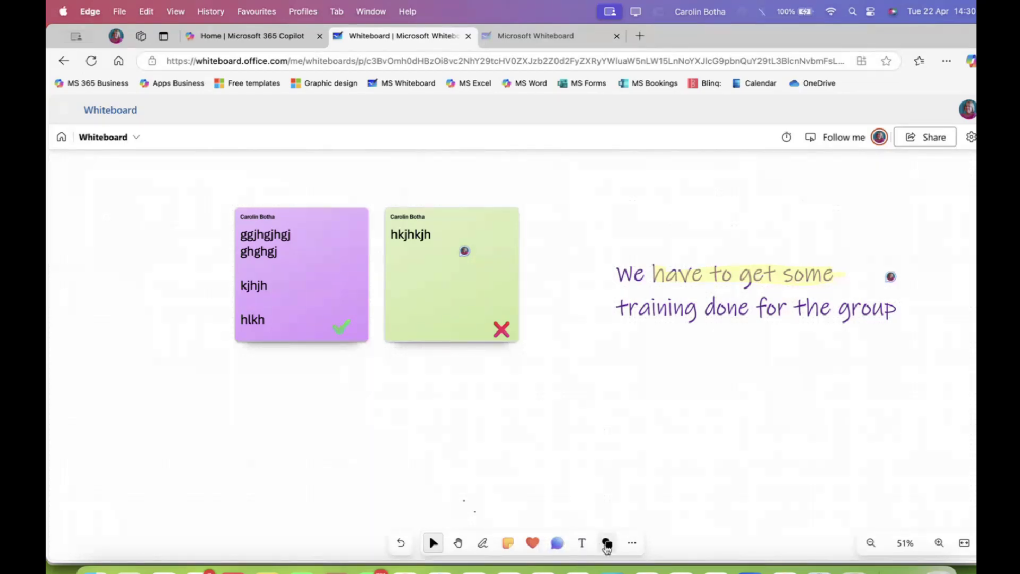
click(483, 543)
click(517, 513)
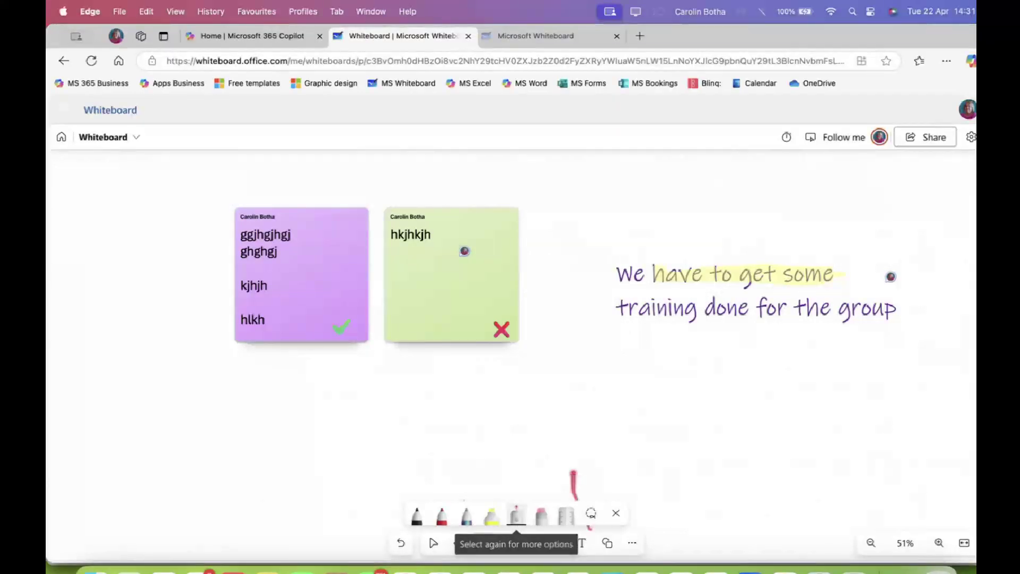
Draw a red freehand curve below the training text and erase its middle loops
click(542, 514)
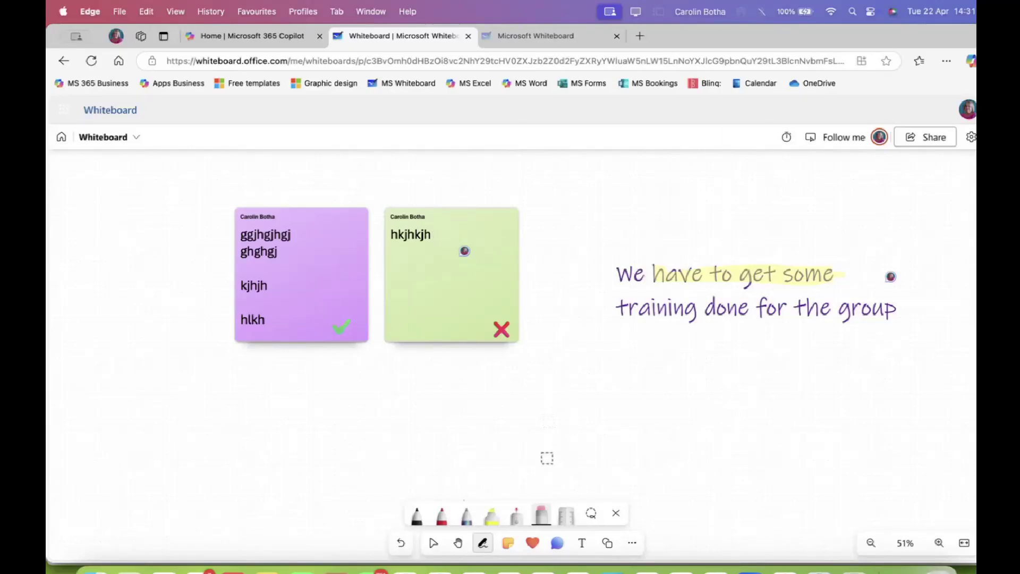
click(443, 514)
mouse_move(579, 415)
mouse_down()
mouse_move(610, 357)
mouse_move(667, 428)
mouse_move(689, 338)
mouse_move(815, 417)
mouse_move(754, 453)
mouse_move(622, 463)
mouse_move(431, 411)
mouse_move(500, 409)
mouse_move(550, 373)
mouse_move(562, 350)
mouse_move(583, 412)
mouse_up()
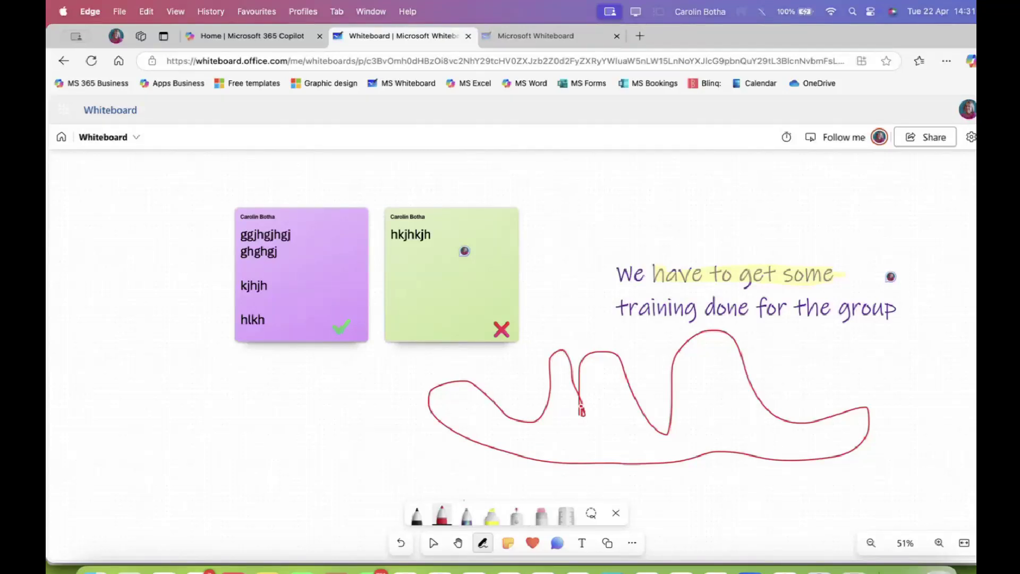
click(542, 515)
mouse_move(629, 407)
mouse_down()
mouse_move(622, 387)
mouse_move(655, 419)
mouse_move(670, 368)
mouse_move(600, 418)
mouse_move(564, 359)
mouse_move(579, 402)
mouse_move(587, 366)
mouse_move(624, 376)
mouse_move(576, 364)
mouse_up()
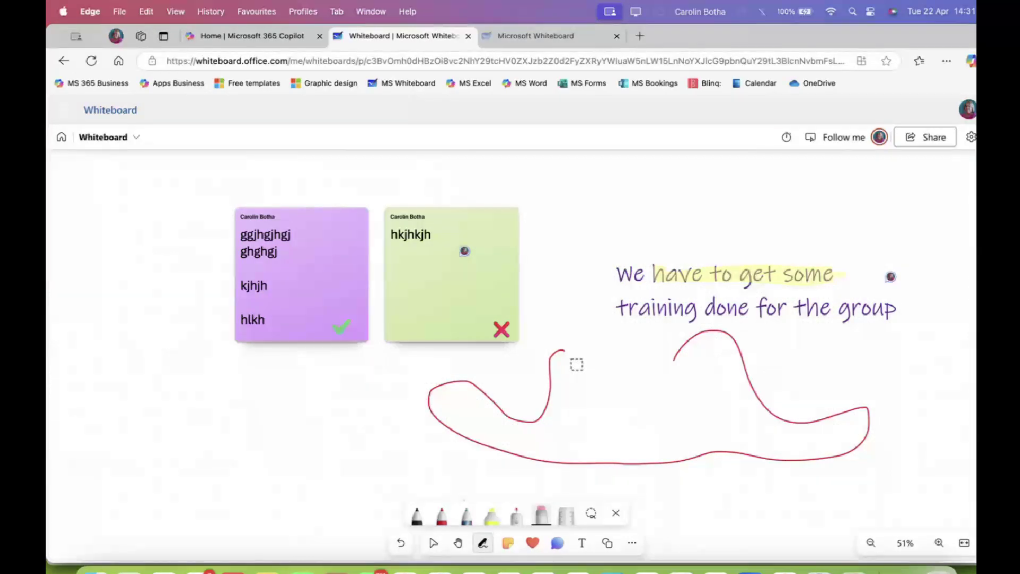
key(Escape)
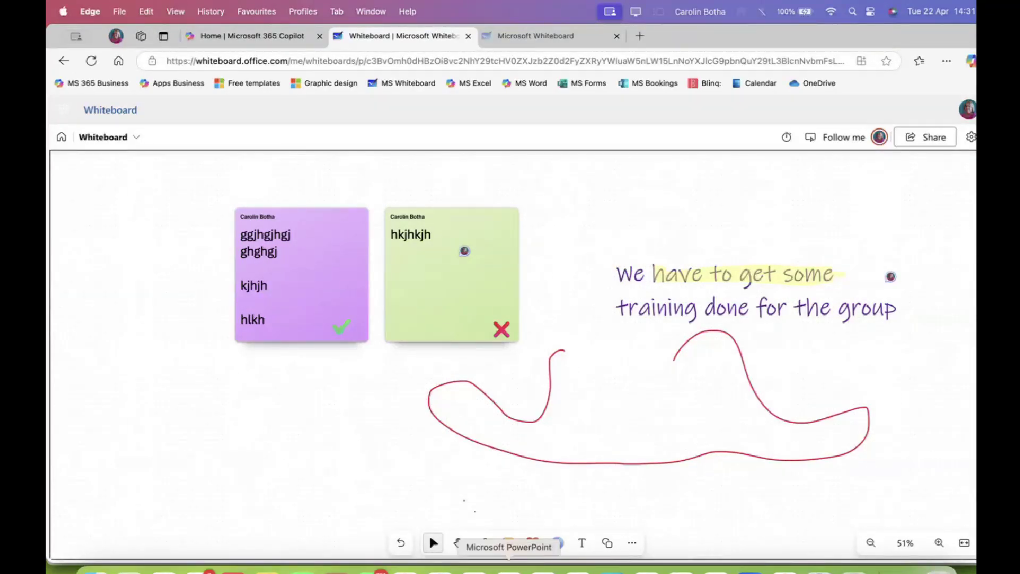
click(509, 568)
Switch to PowerPoint and show slide 25, the 'NEW EMOJI - BRAINSTORM' board
click(73, 356)
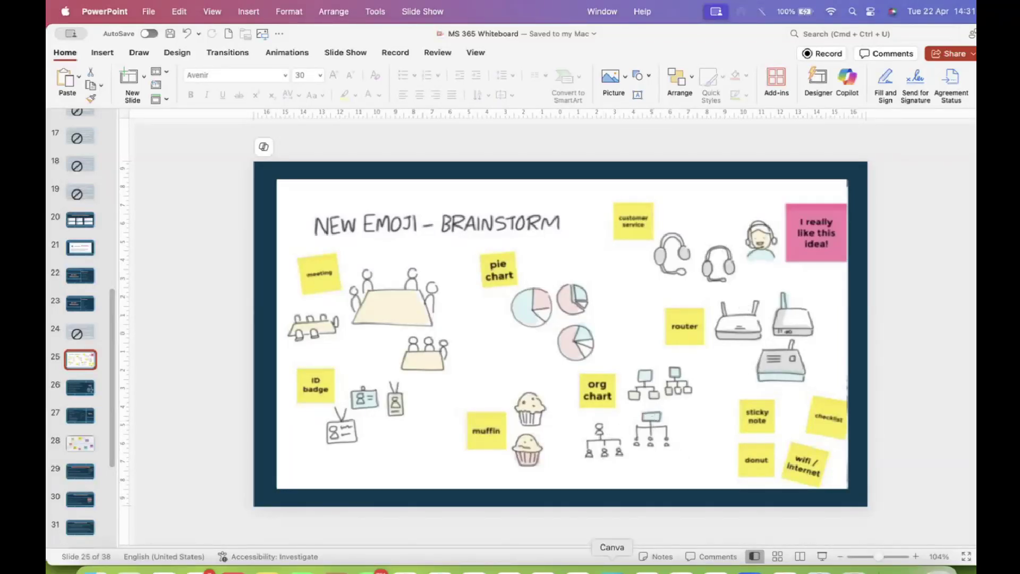
Return to the whiteboard and place a ruler from the inking pens
click(474, 569)
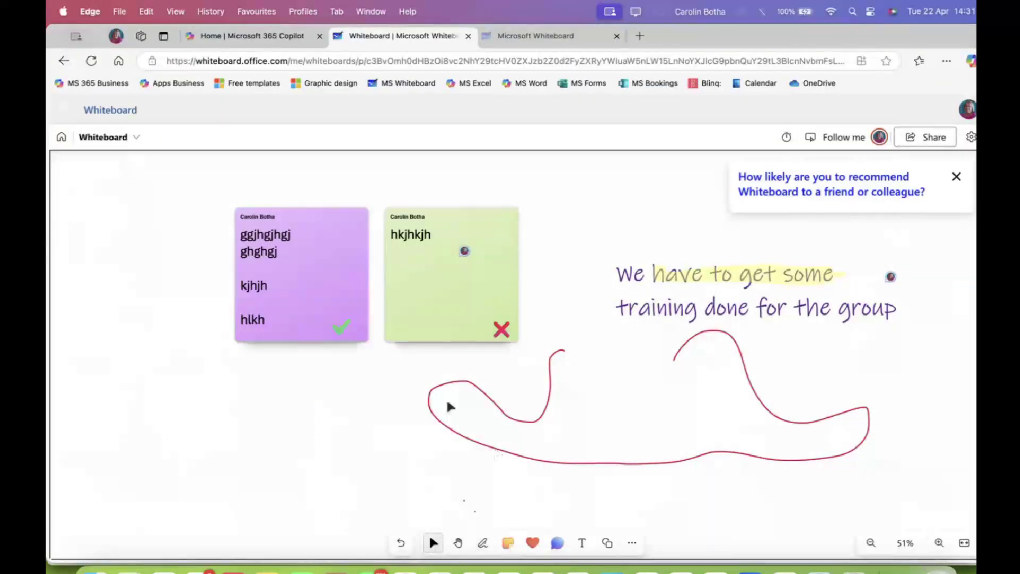
click(483, 542)
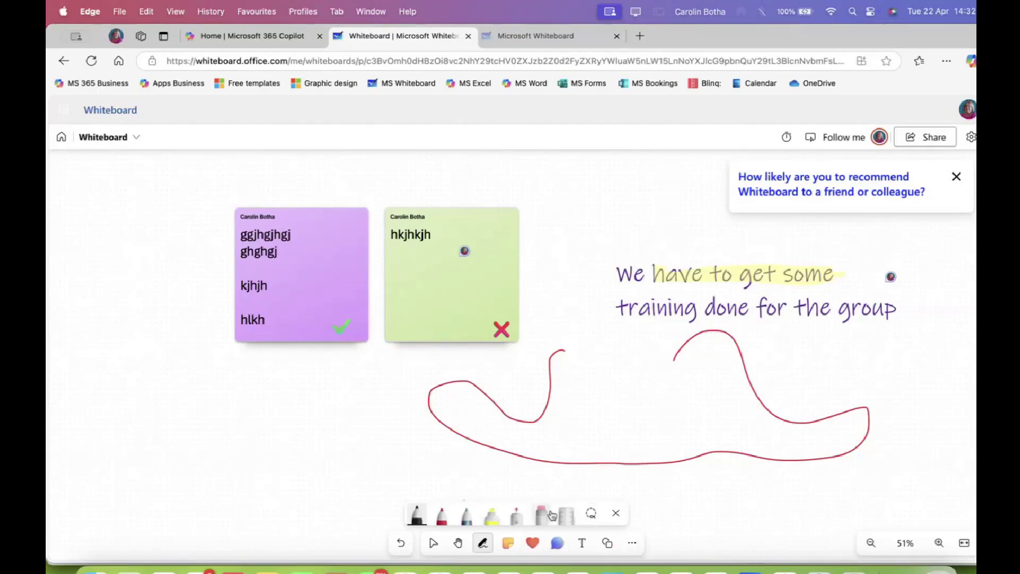
click(567, 516)
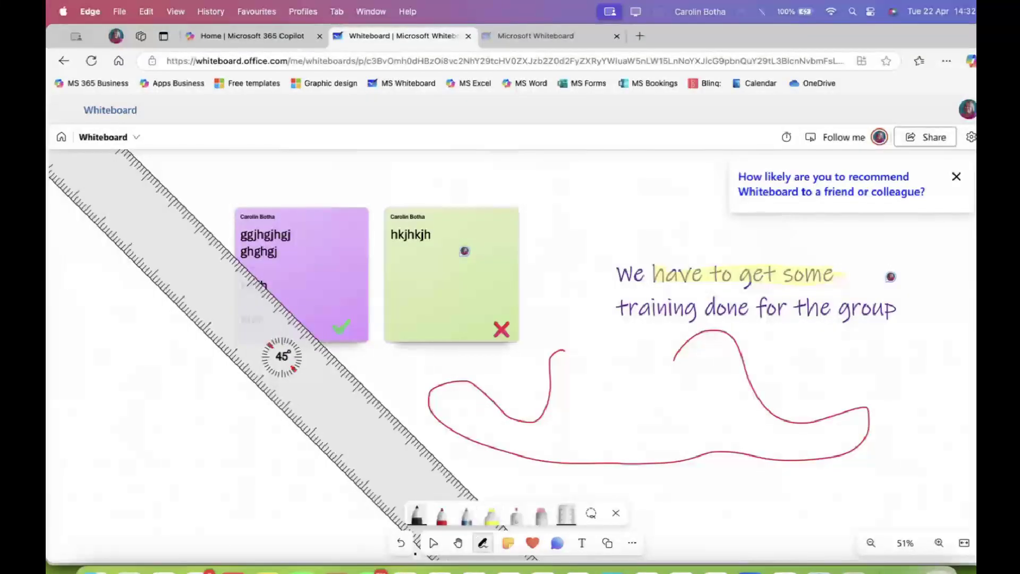
Undo the red curve and the yellow highlight over 'have to get some', parking the ruler bottom-left
click(402, 543)
click(402, 542)
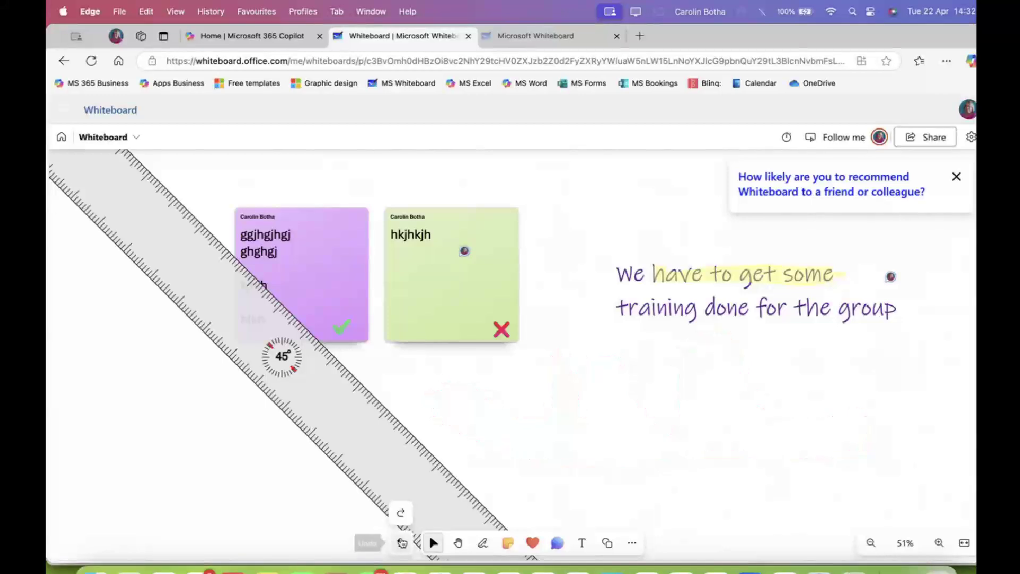
drag(362, 442, 77, 532)
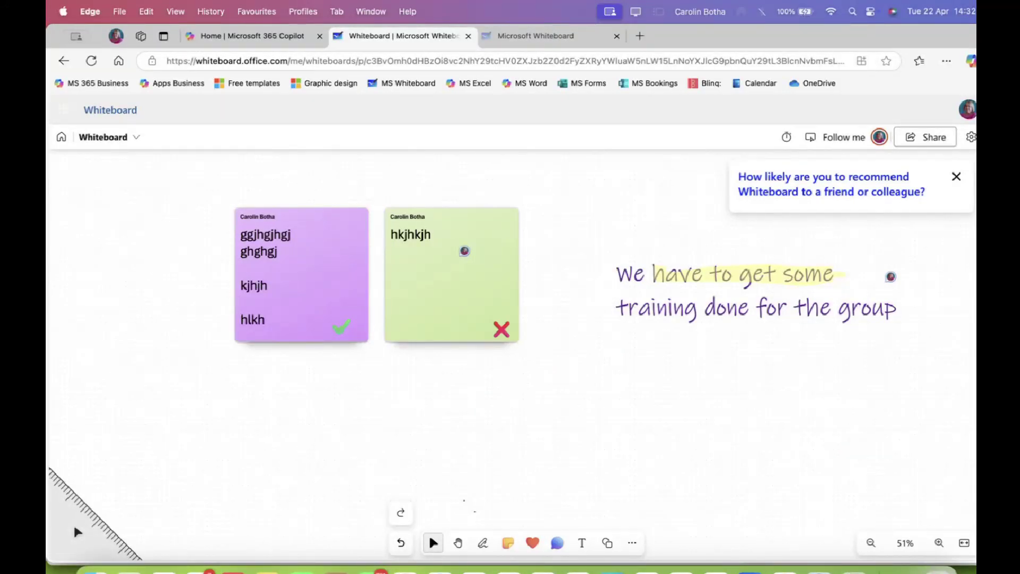
click(401, 543)
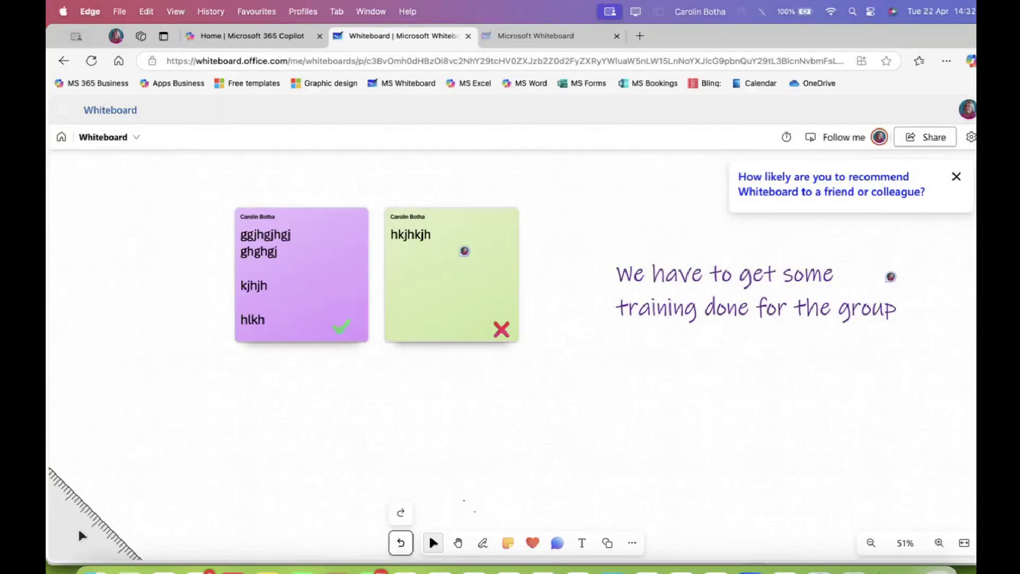
drag(95, 526, 63, 561)
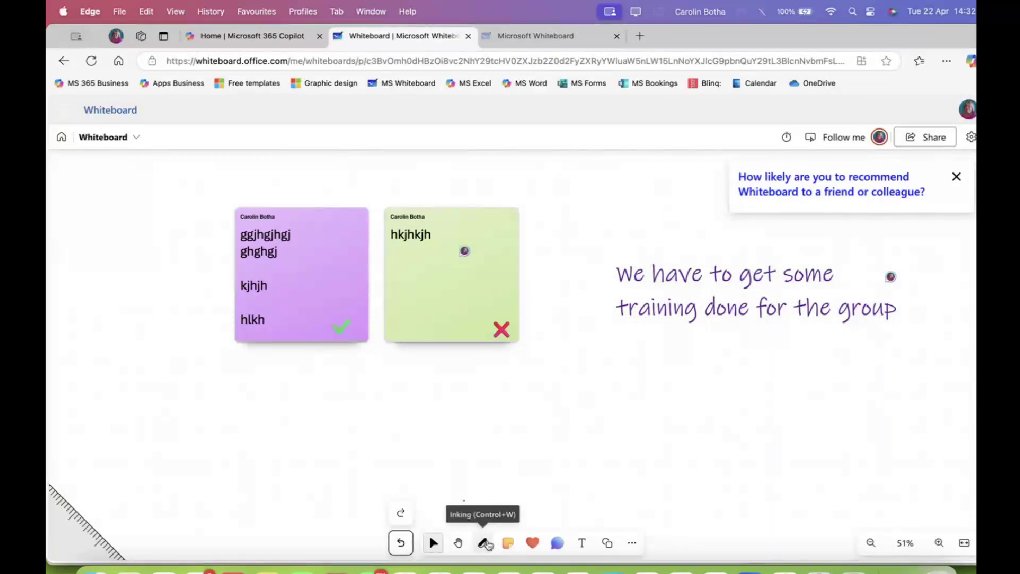
Pan the board so the existing notes shift to the right
click(516, 548)
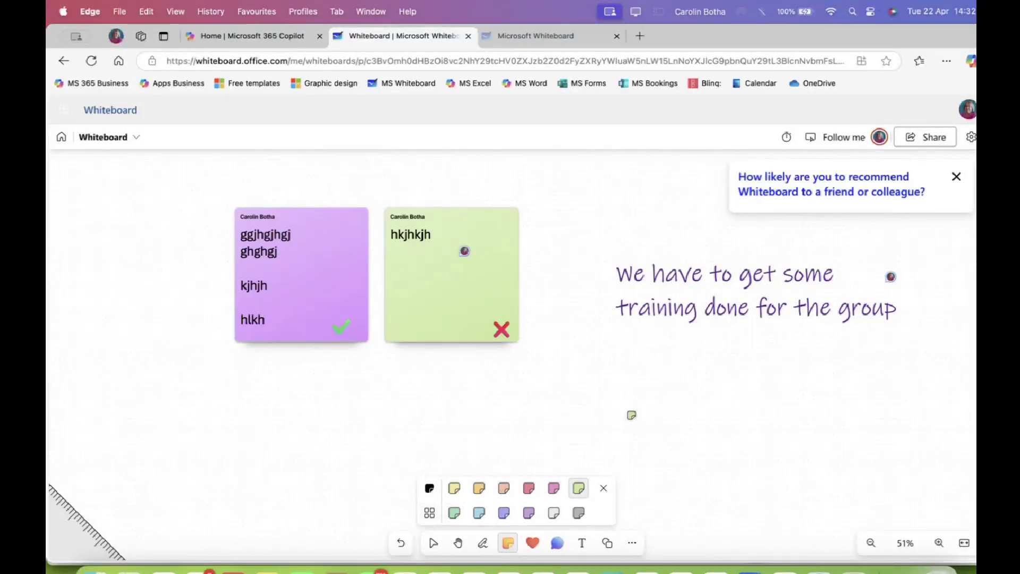
click(456, 543)
drag(271, 414, 672, 420)
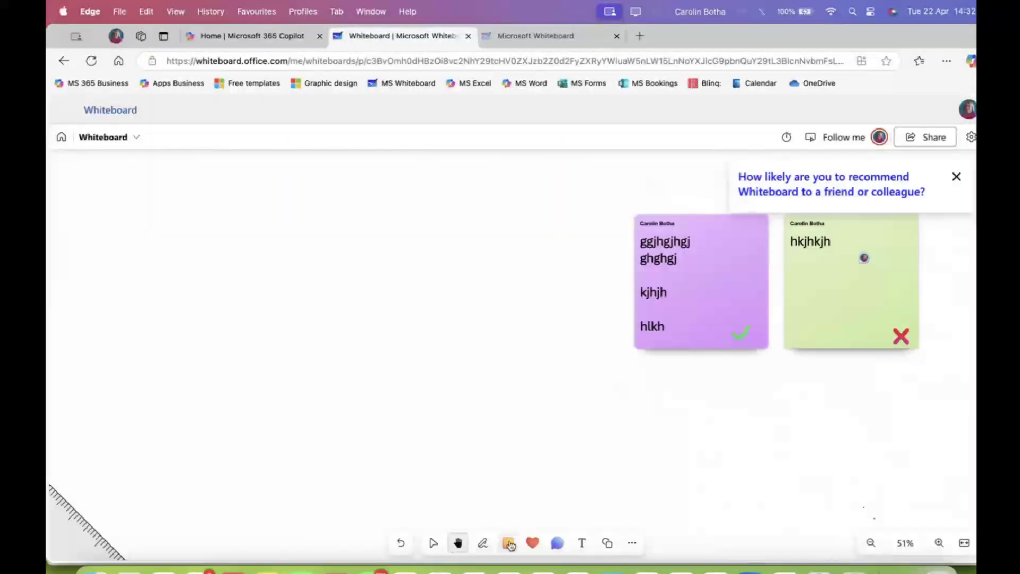
Place a soft blue six-note grid on the empty left area of the board
click(509, 543)
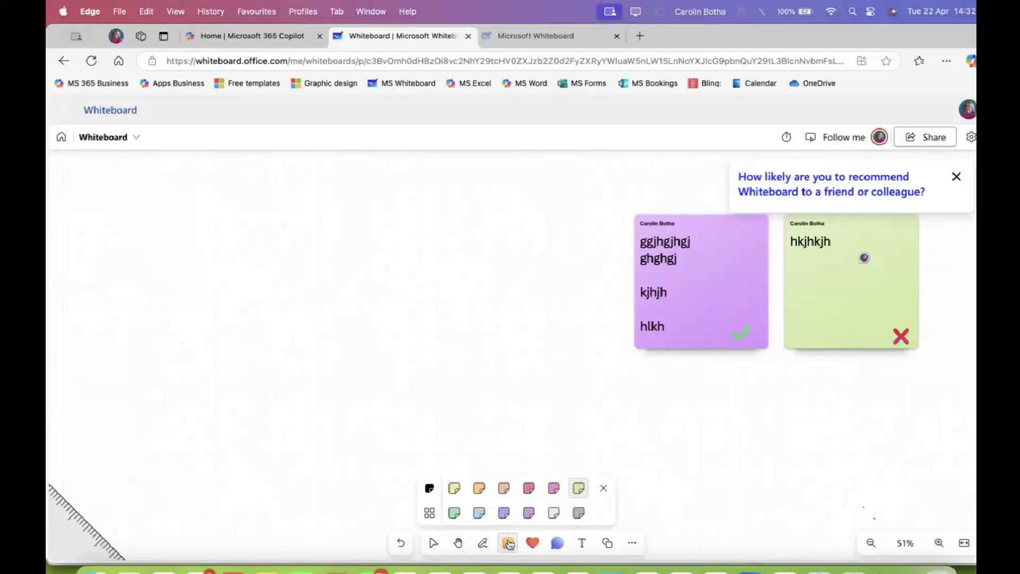
click(430, 513)
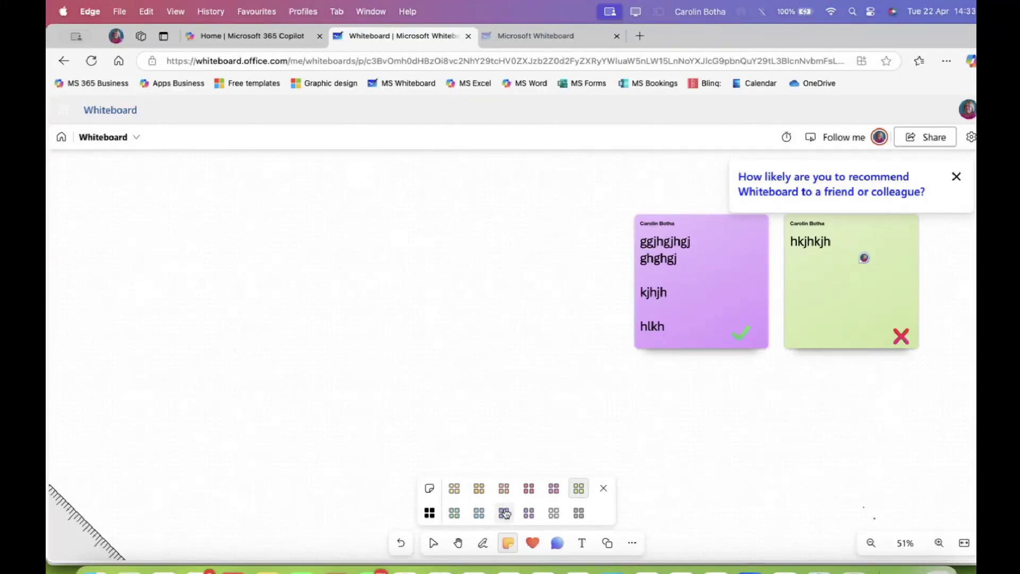
click(480, 513)
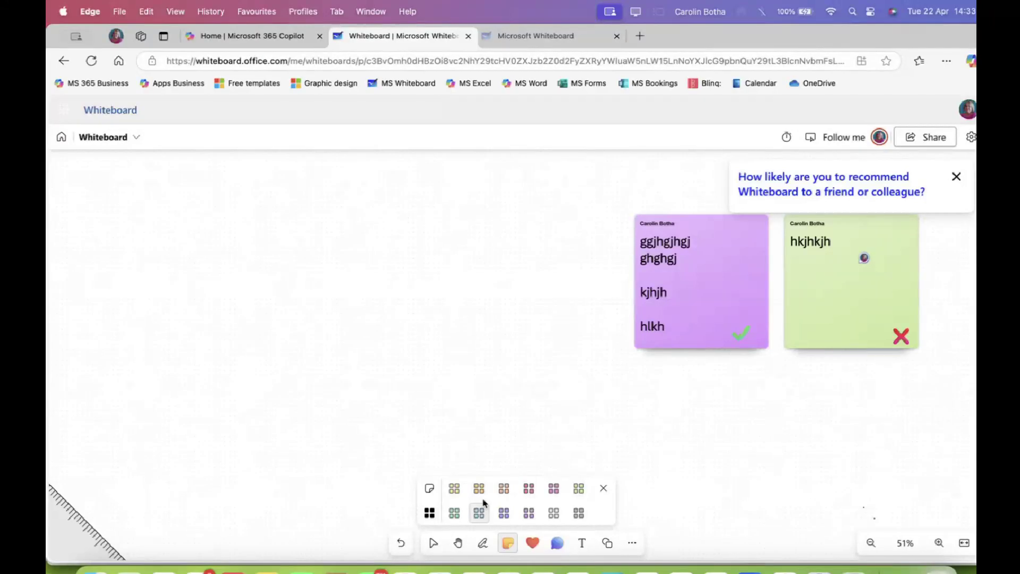
click(289, 218)
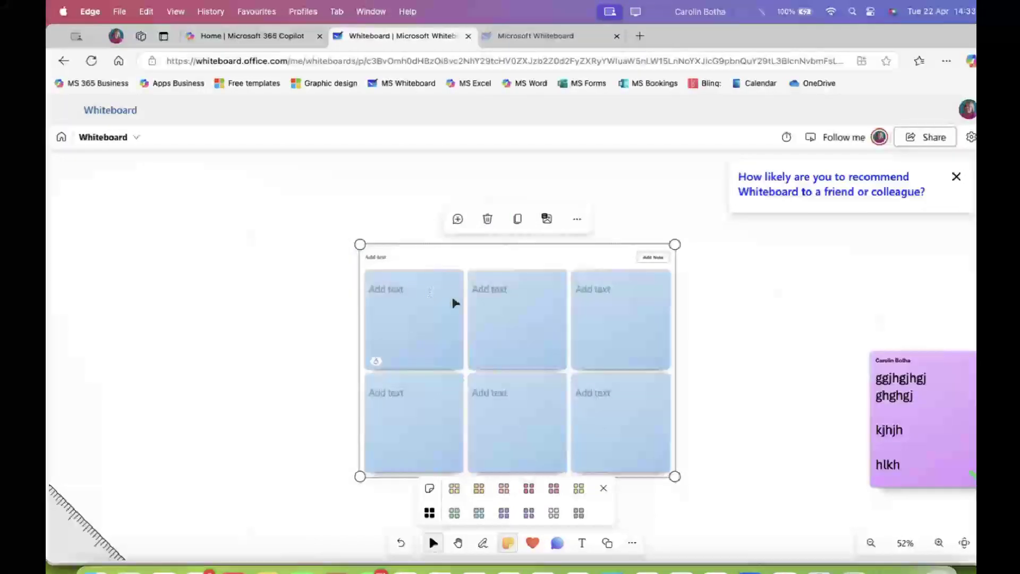
Move the blue note grid to the board's left side and select it
drag(433, 252, 287, 212)
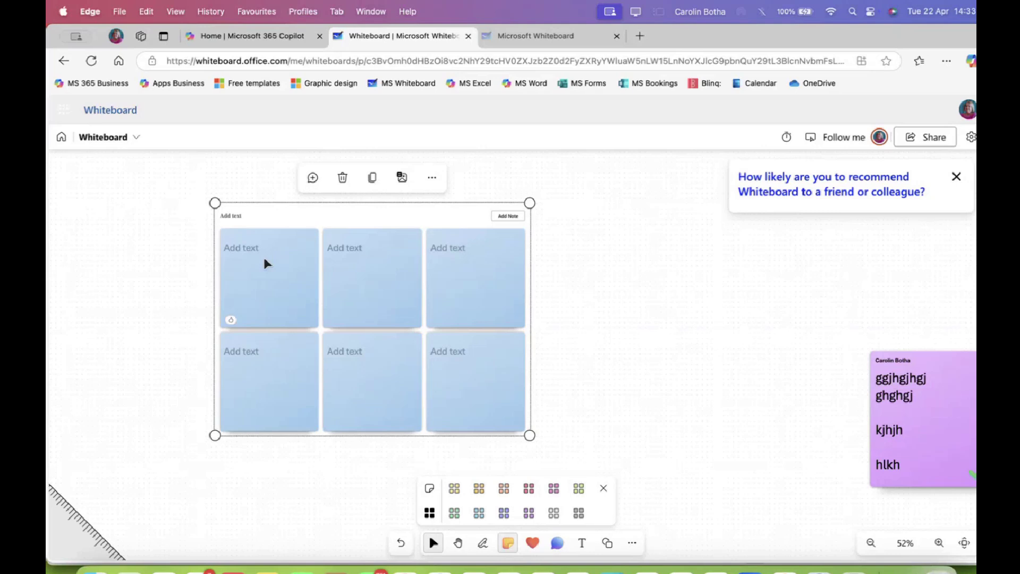
double_click(250, 247)
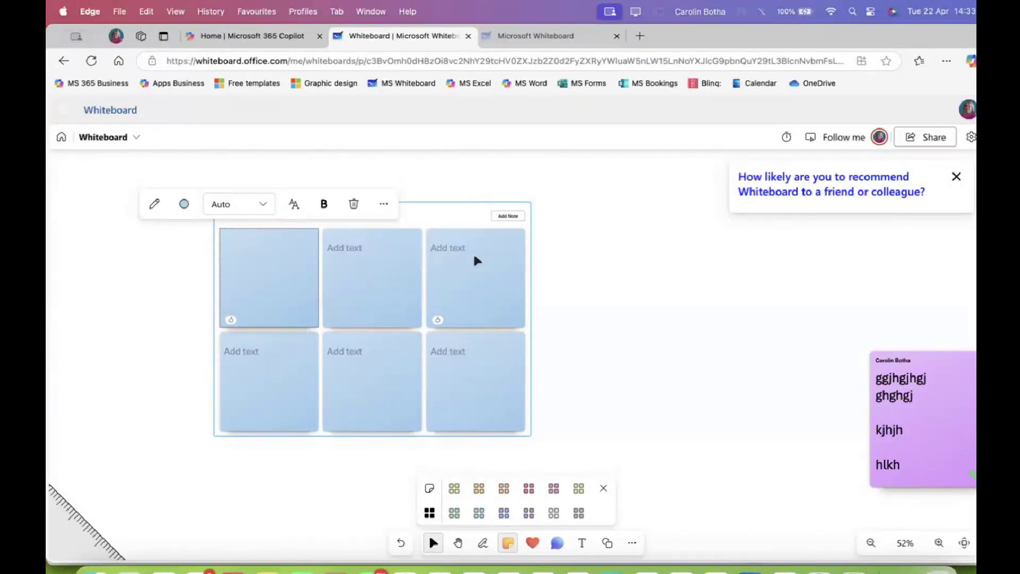
click(551, 245)
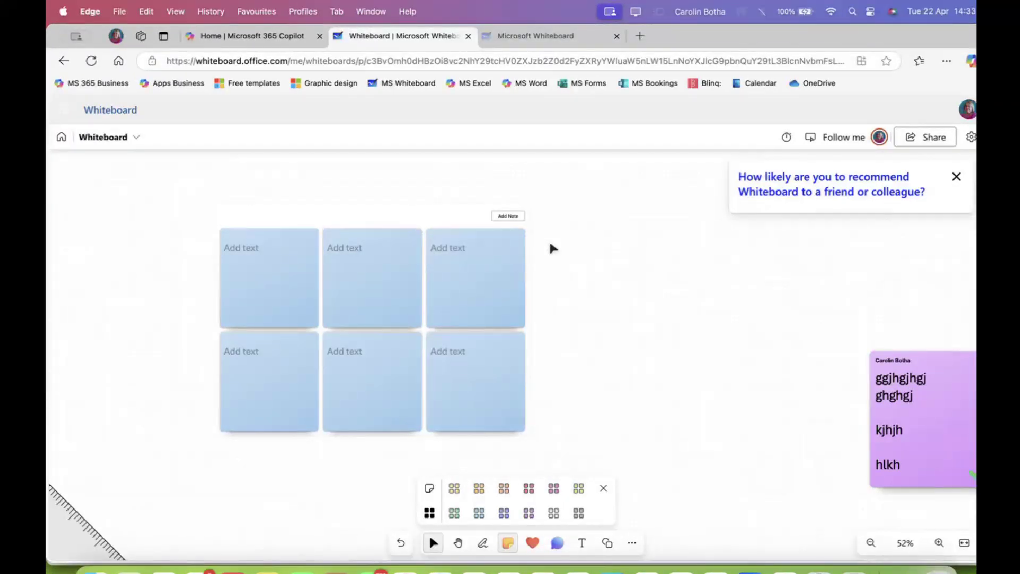
click(432, 318)
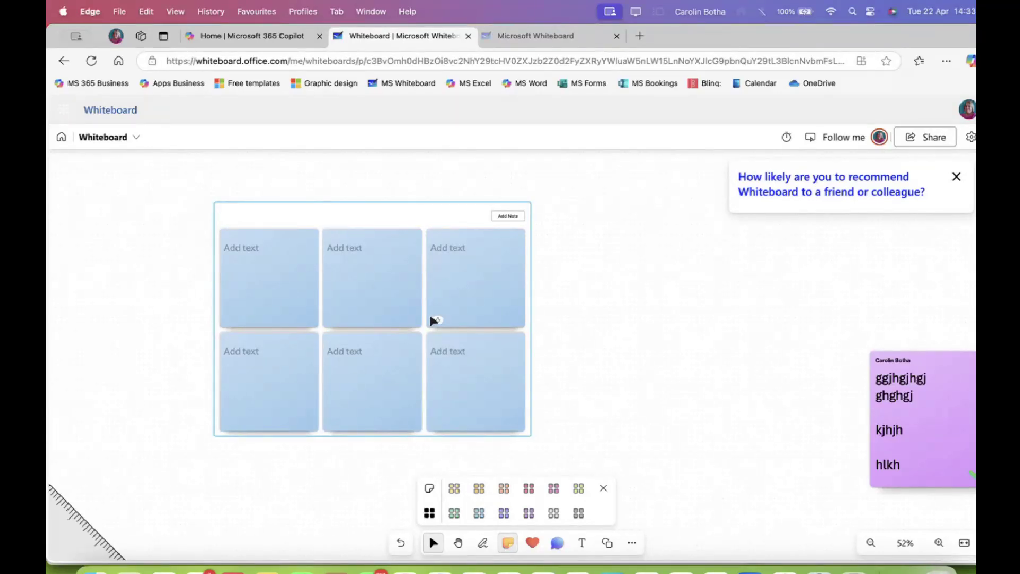
Fill the six notes with ghgjh, gghjg, ghghj, ghgjgh, gghg and ggjhgjg
double_click(267, 249)
text(ghg)
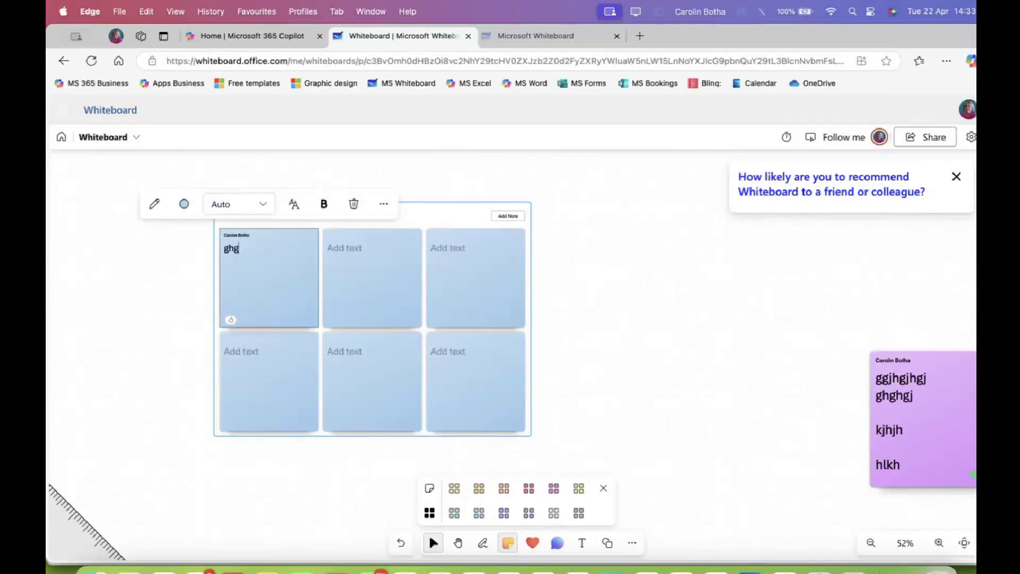
text(jh)
double_click(313, 330)
text(gghjg)
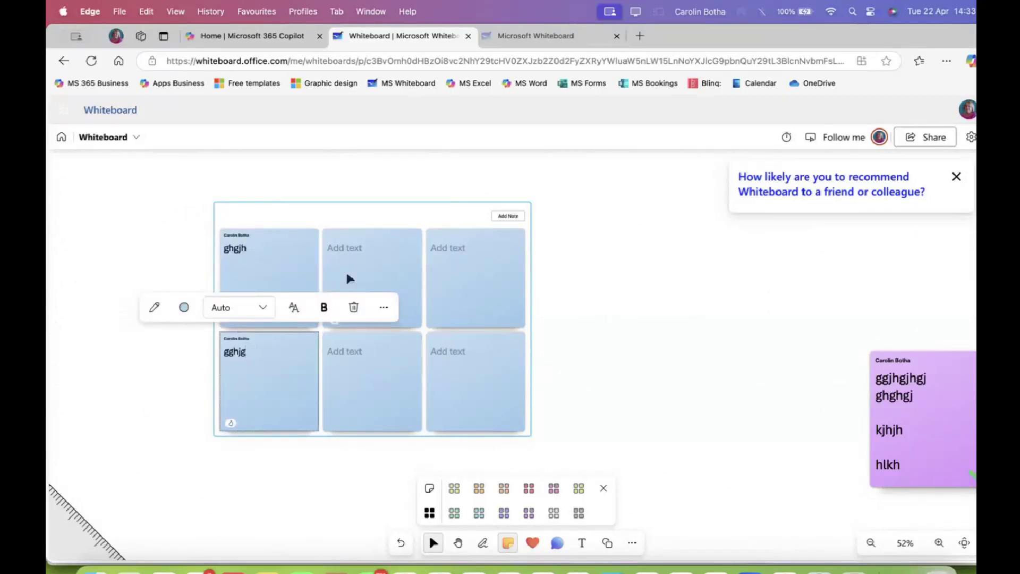
double_click(343, 234)
text(ghghj)
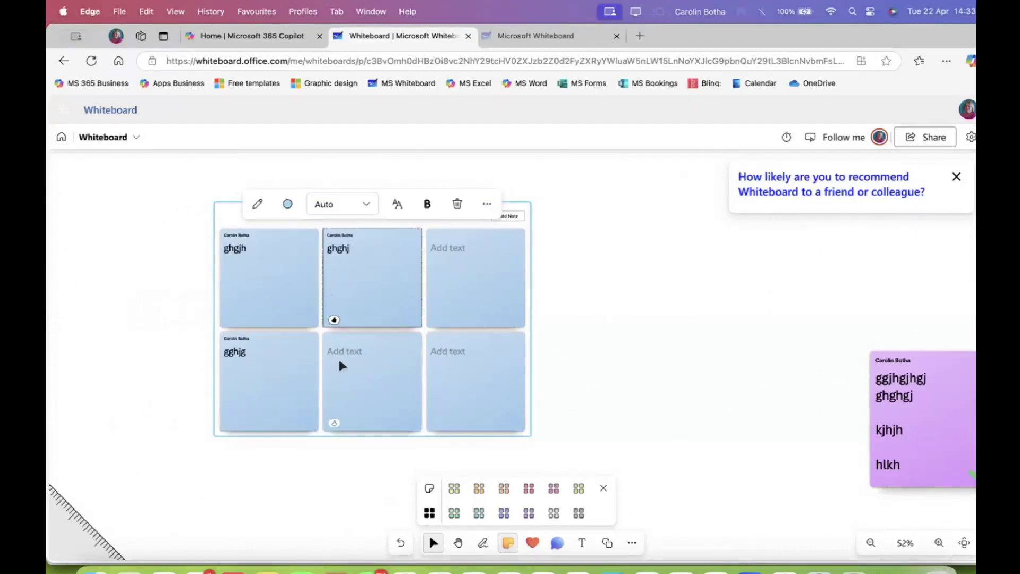
double_click(342, 363)
text(ghgjgh)
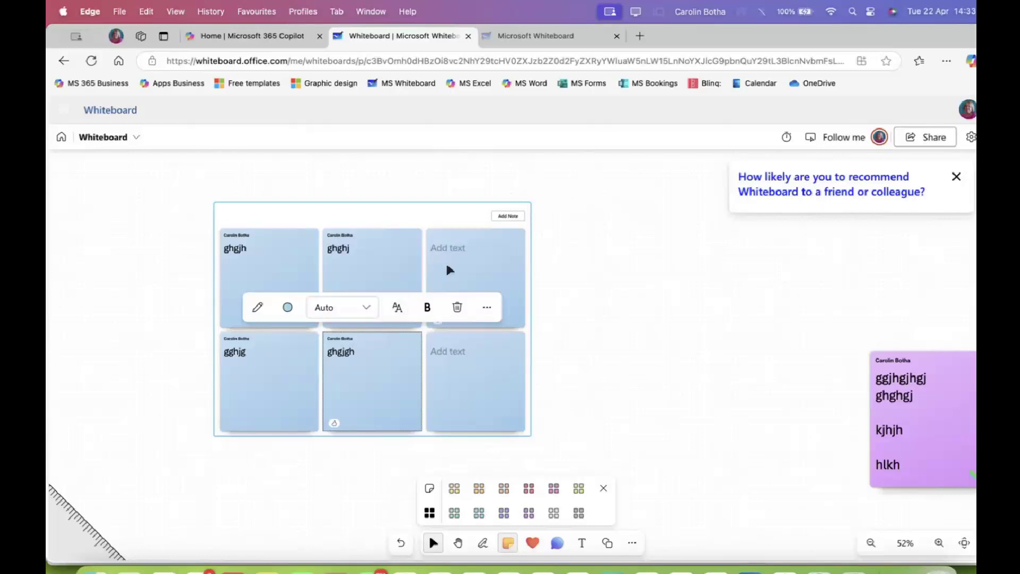
double_click(448, 260)
text(gghg)
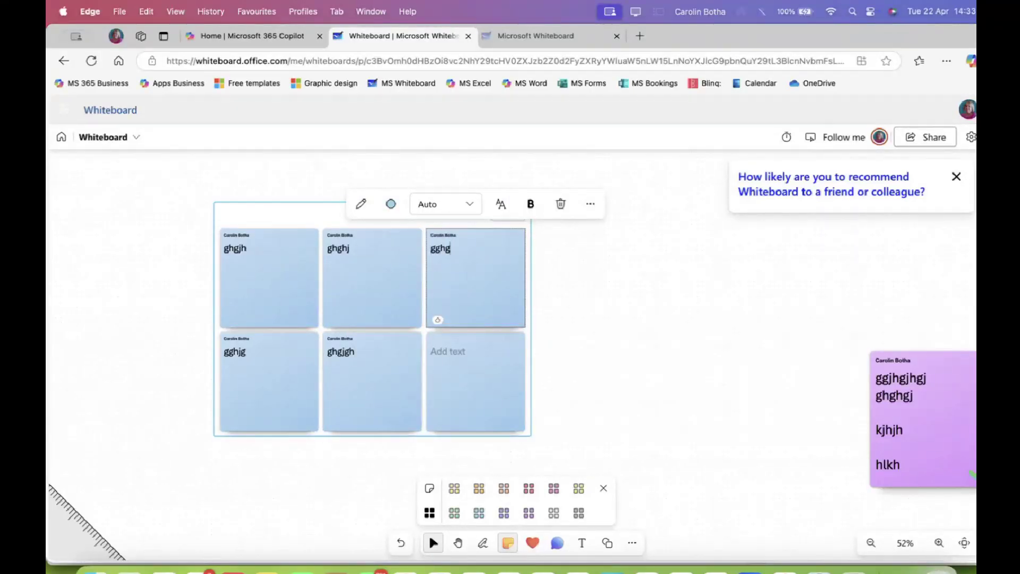
double_click(462, 366)
text(ggjhgjg)
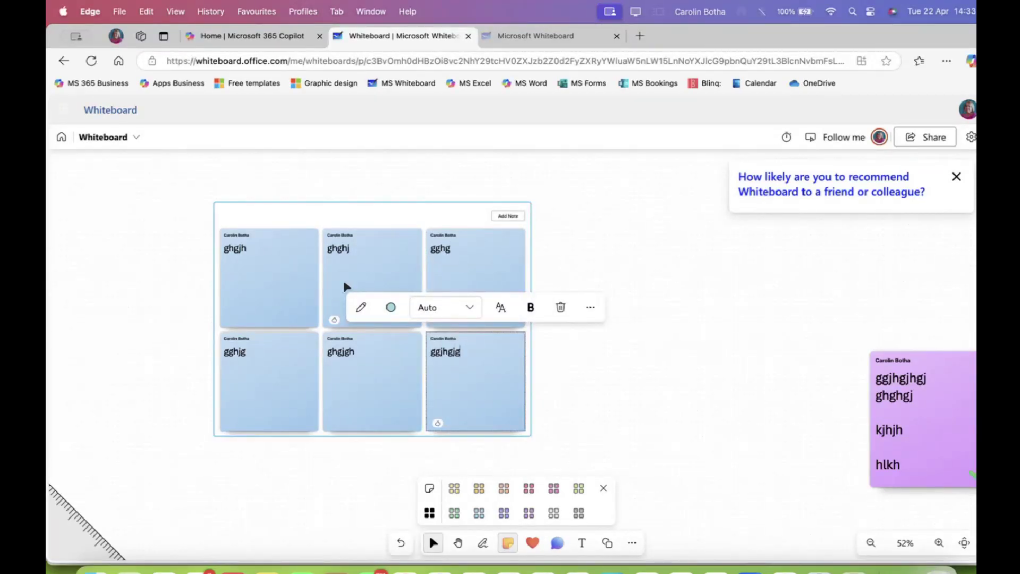
click(286, 279)
Recolour the top-left and ghghj notes pink and the gghg note green
click(611, 290)
click(301, 266)
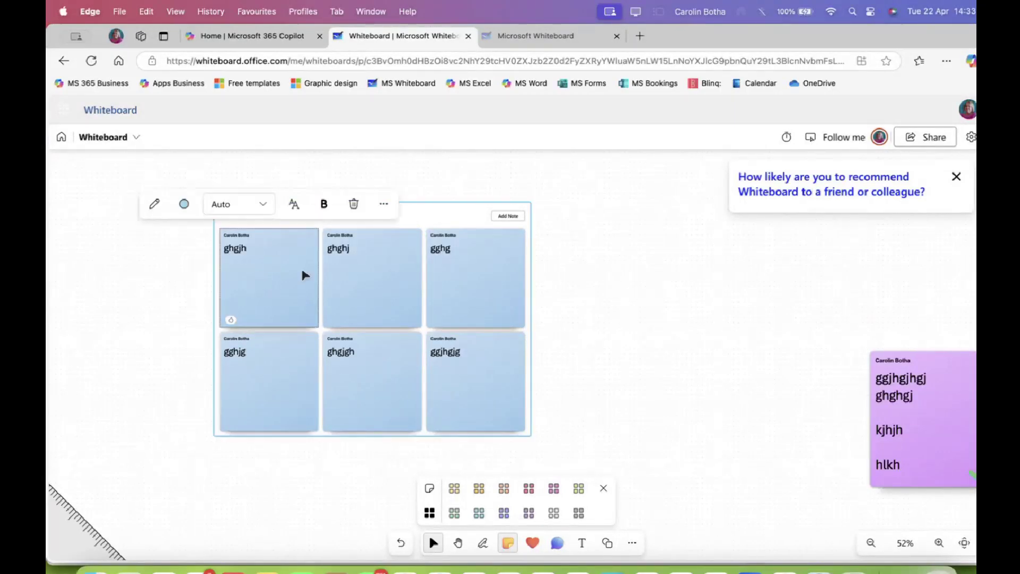
click(184, 203)
click(299, 382)
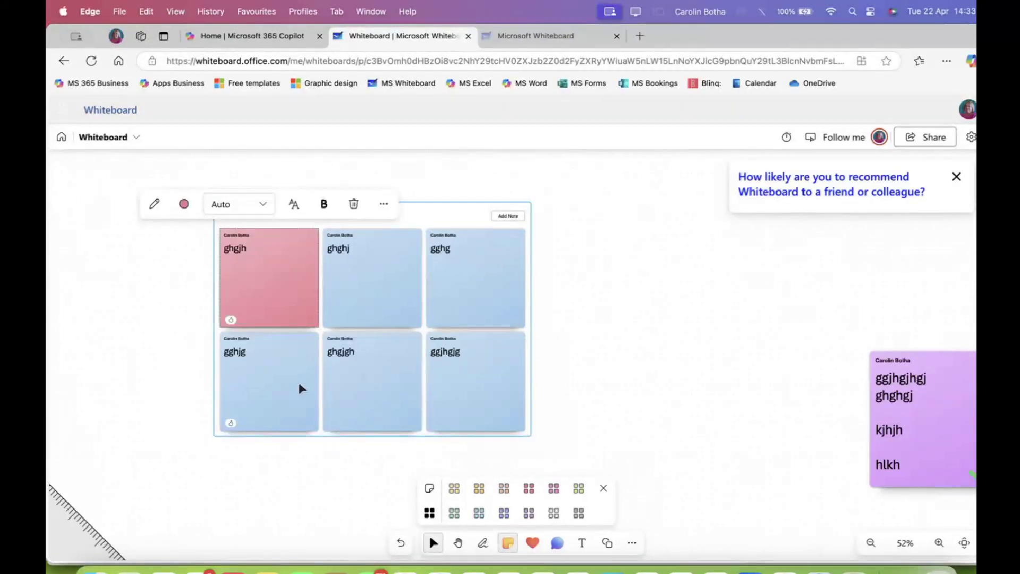
click(380, 269)
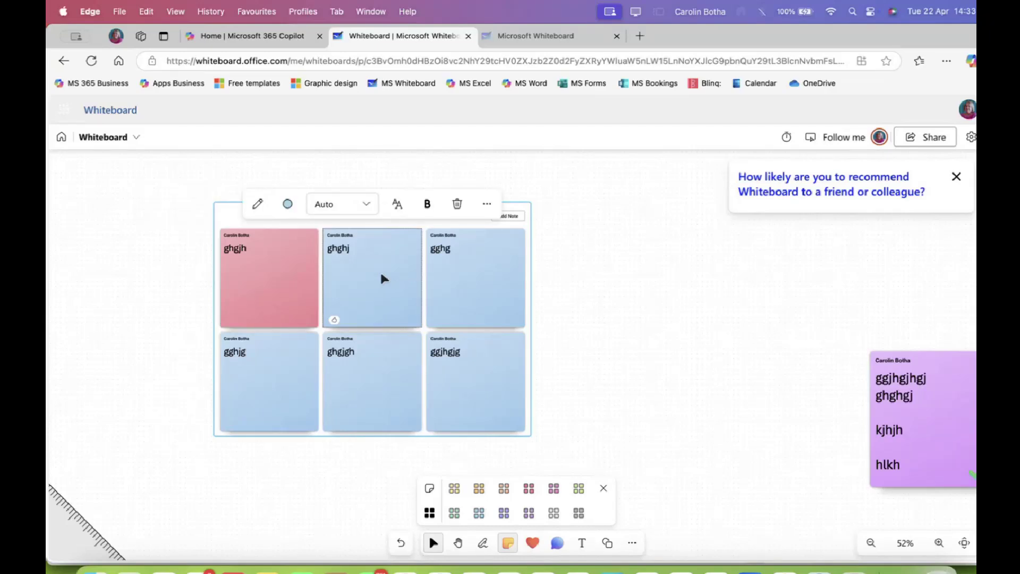
click(287, 203)
click(430, 386)
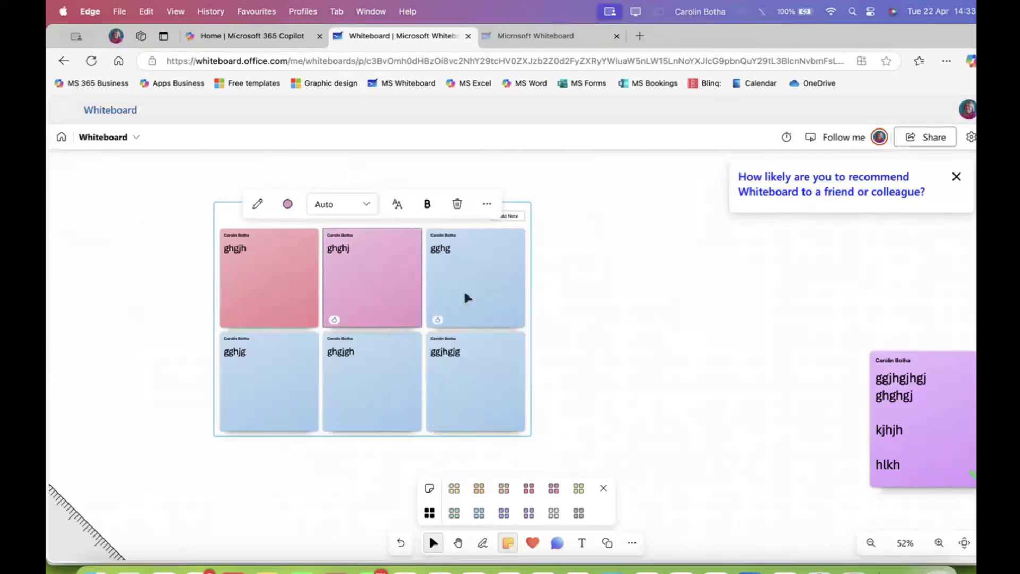
click(463, 287)
click(391, 204)
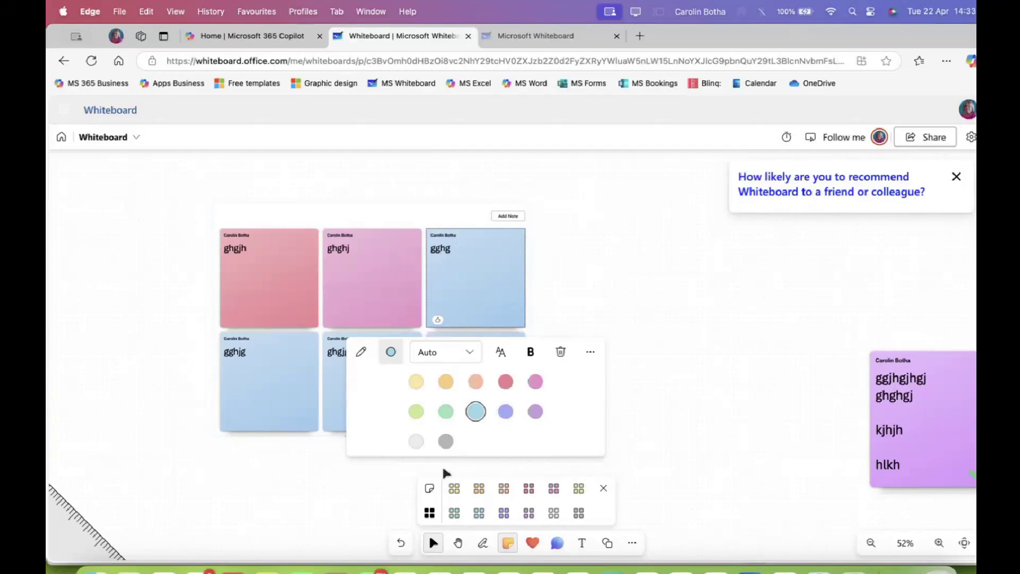
click(416, 411)
Delete the bottom-left note from the grid
click(279, 373)
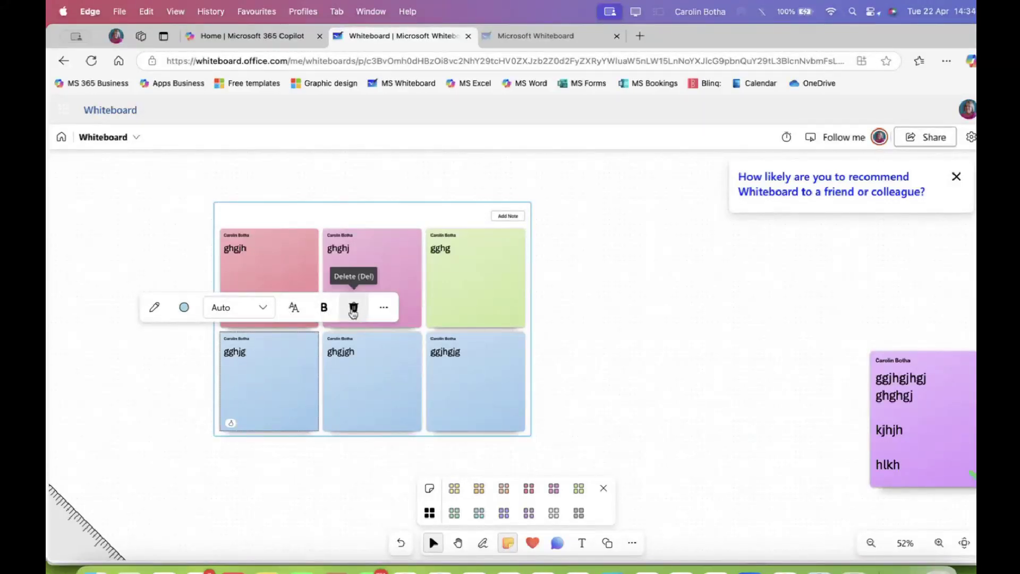
click(353, 309)
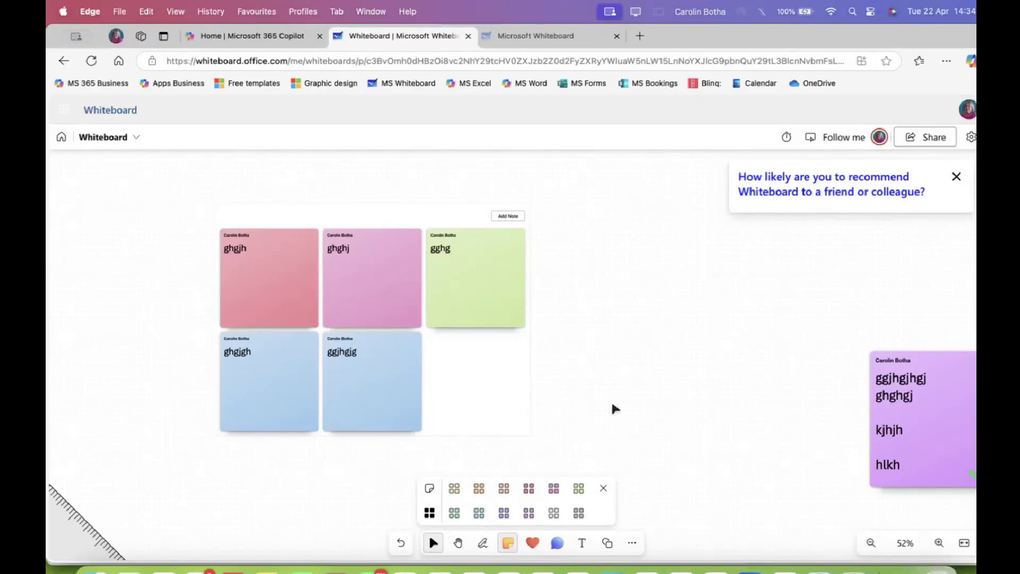
click(603, 487)
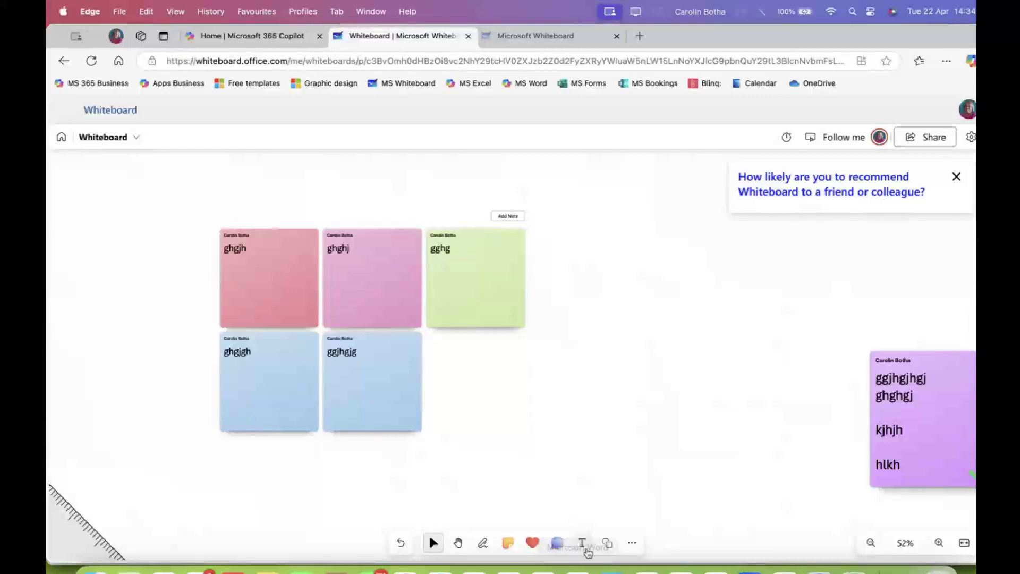
Move the note grid up-left and draw a triangle to its right
drag(503, 347, 354, 305)
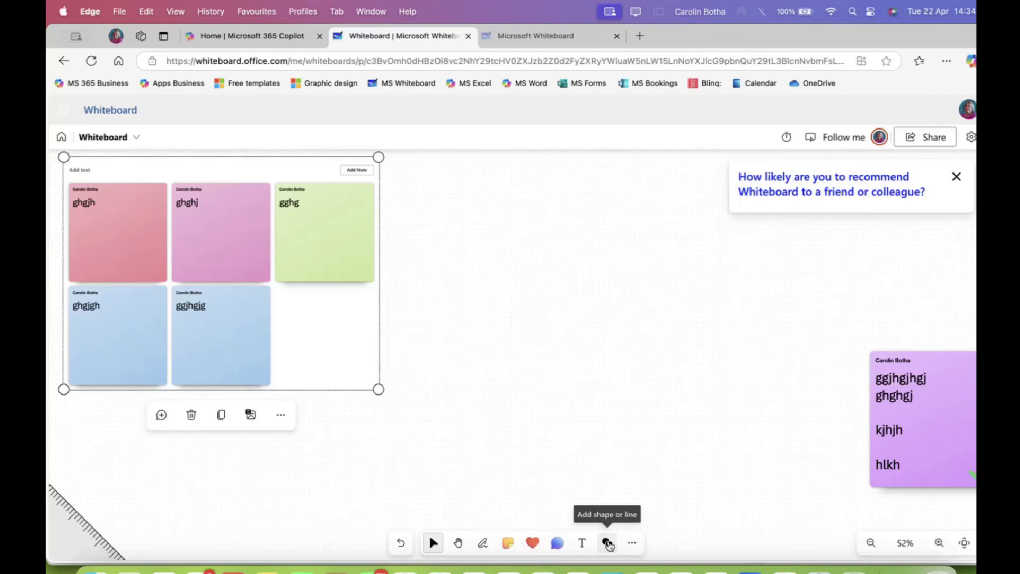
click(608, 543)
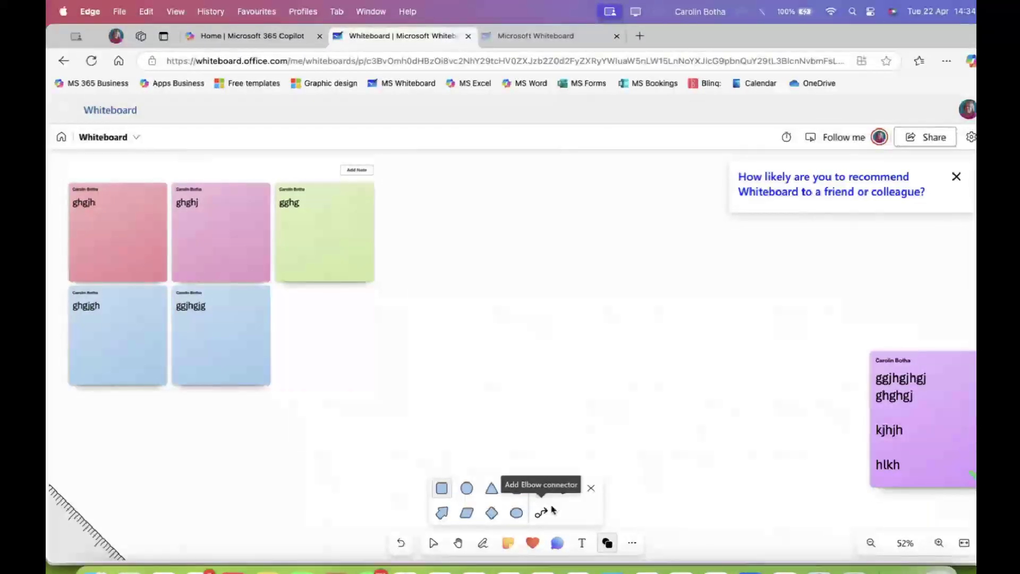
click(488, 487)
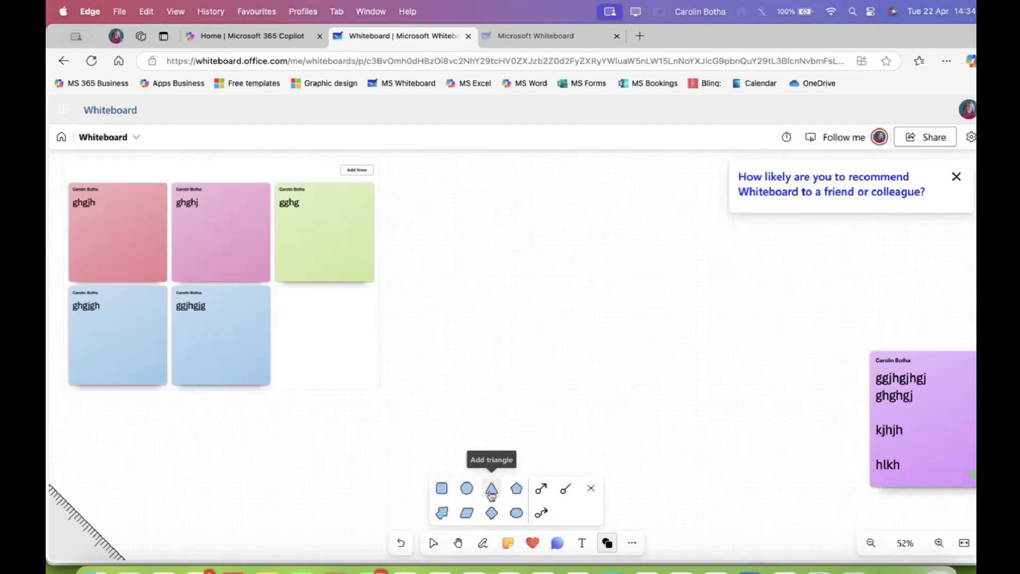
drag(483, 269, 593, 373)
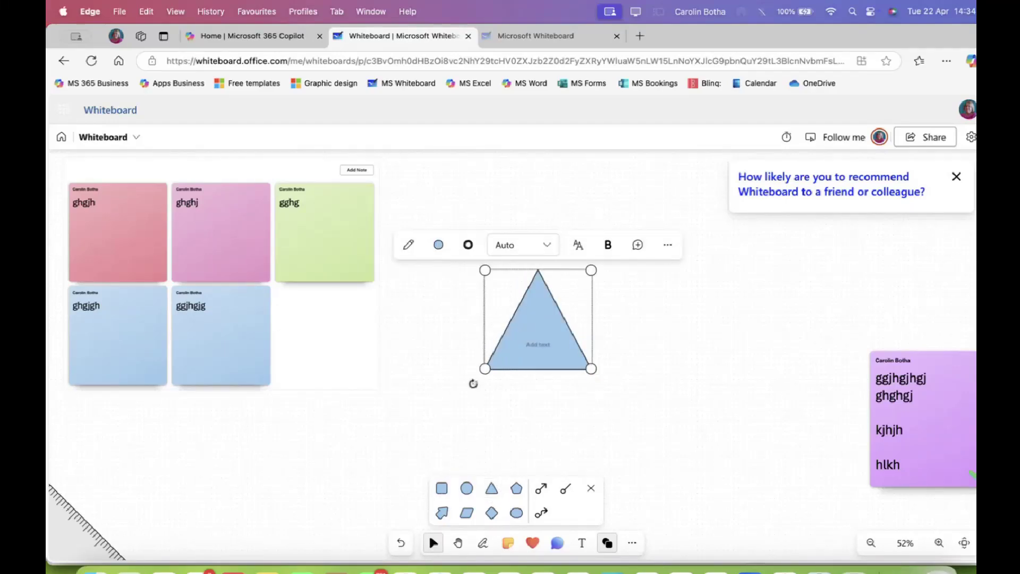
Give the triangle a red outline and a Handwritten-style label 'ghgj'
click(468, 245)
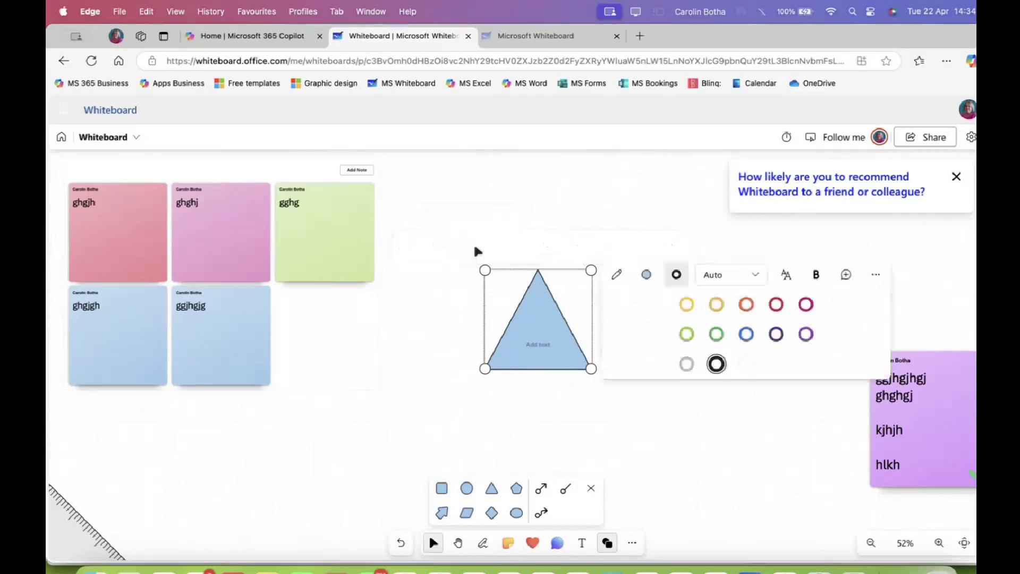
click(746, 304)
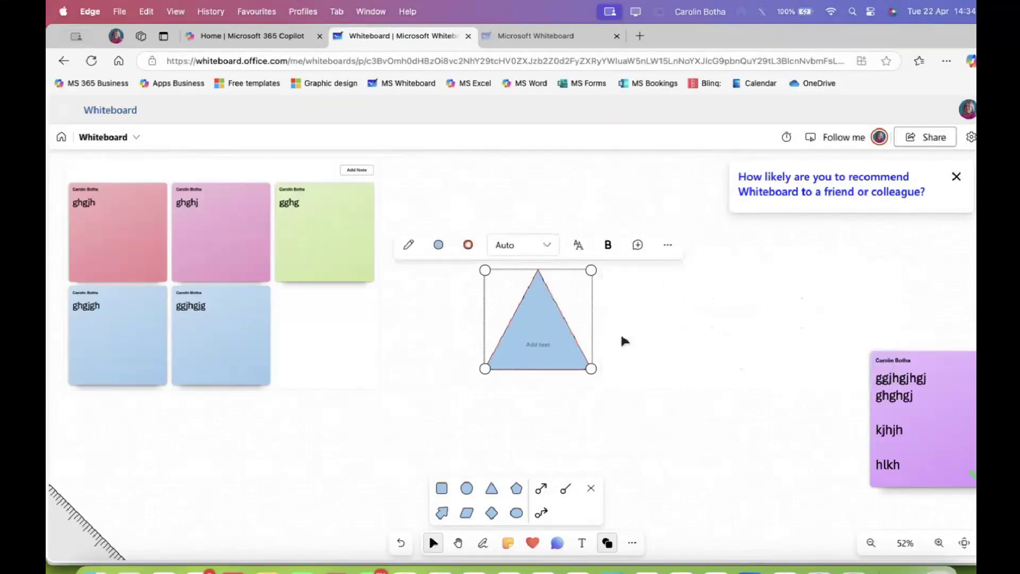
click(579, 245)
click(659, 310)
click(538, 343)
text(ghgj)
click(689, 325)
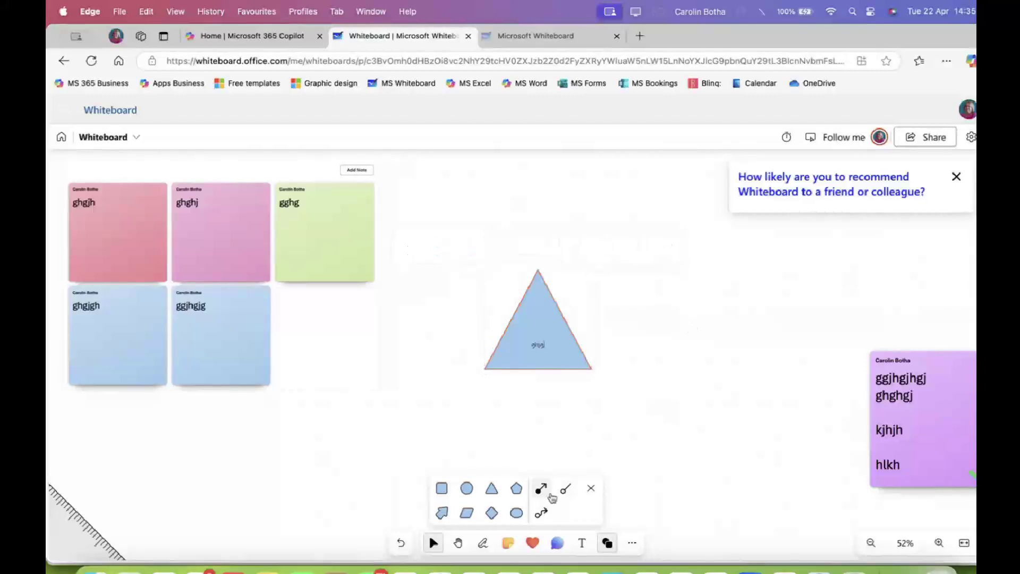
Draw a rounded terminator left of the triangle and a parallelogram beside it
click(516, 513)
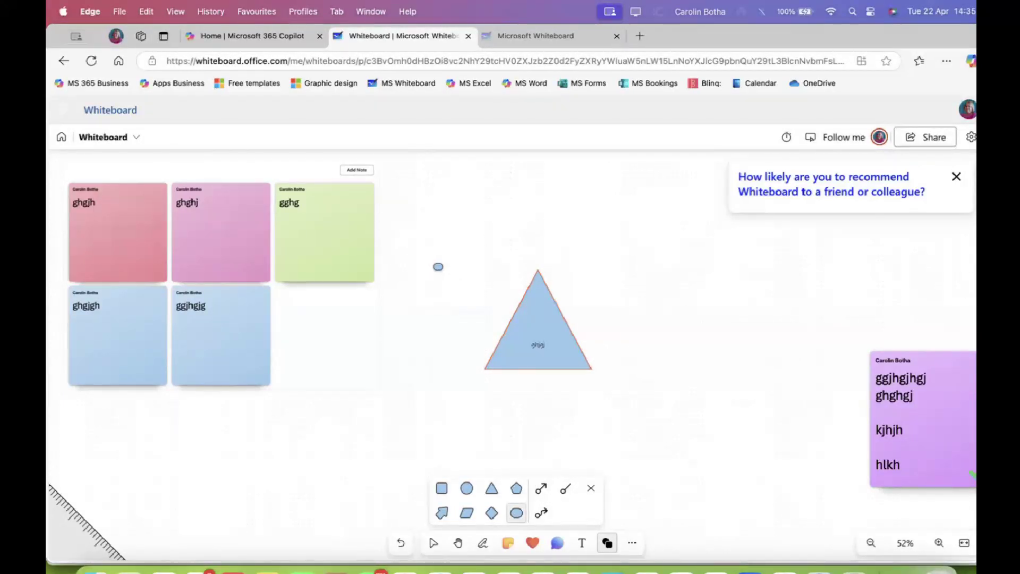
drag(438, 267, 503, 324)
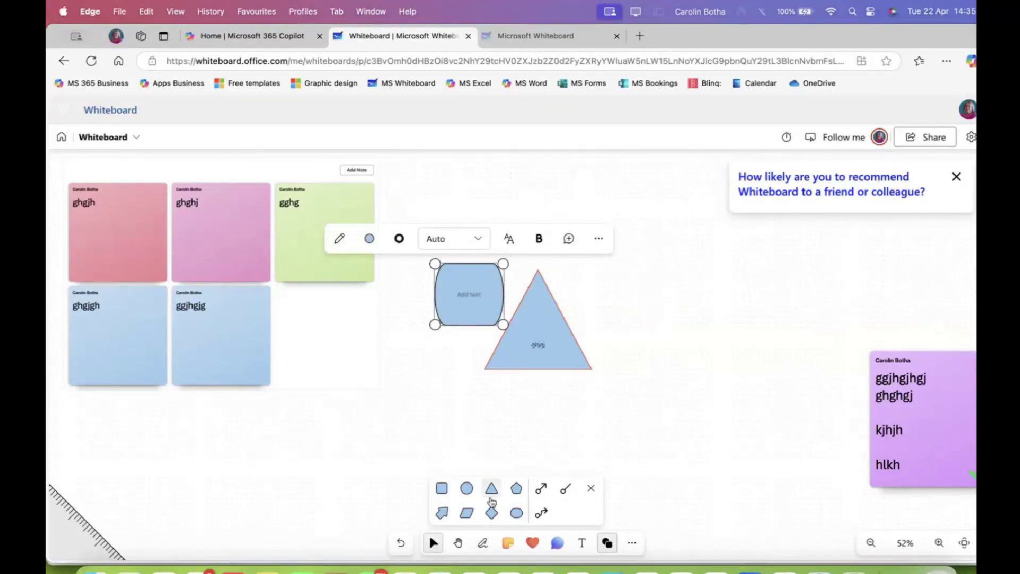
click(468, 513)
drag(547, 251, 644, 318)
drag(591, 277, 609, 257)
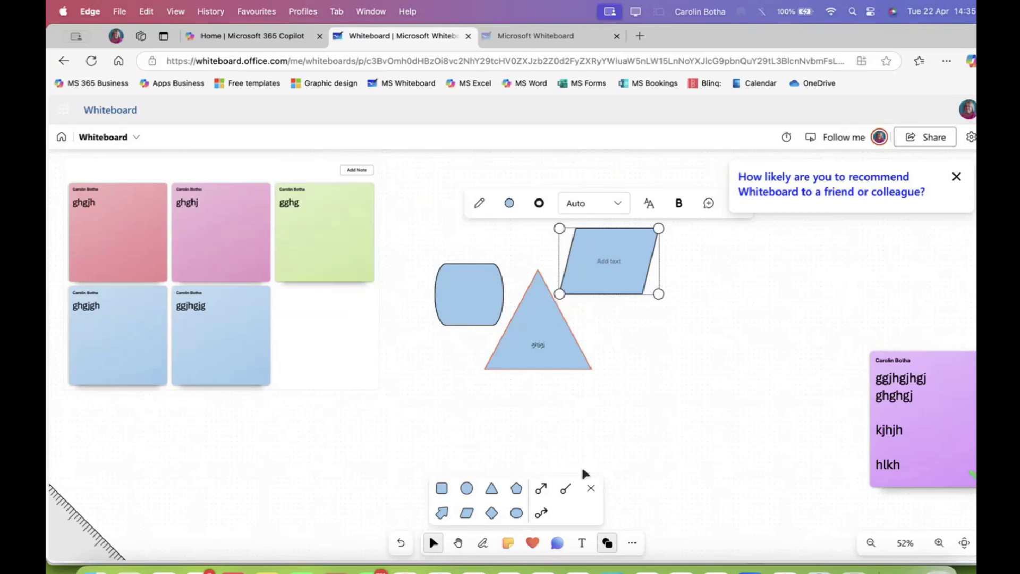
click(658, 460)
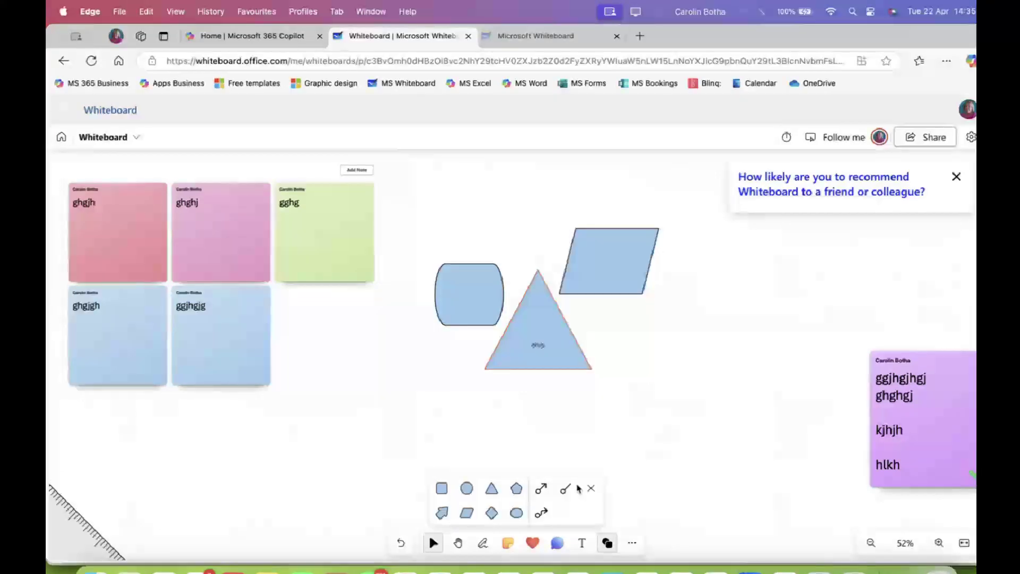
Connect the triangle to the parallelogram's bottom with a straight arrow, then close the survey
click(539, 491)
drag(539, 269, 567, 261)
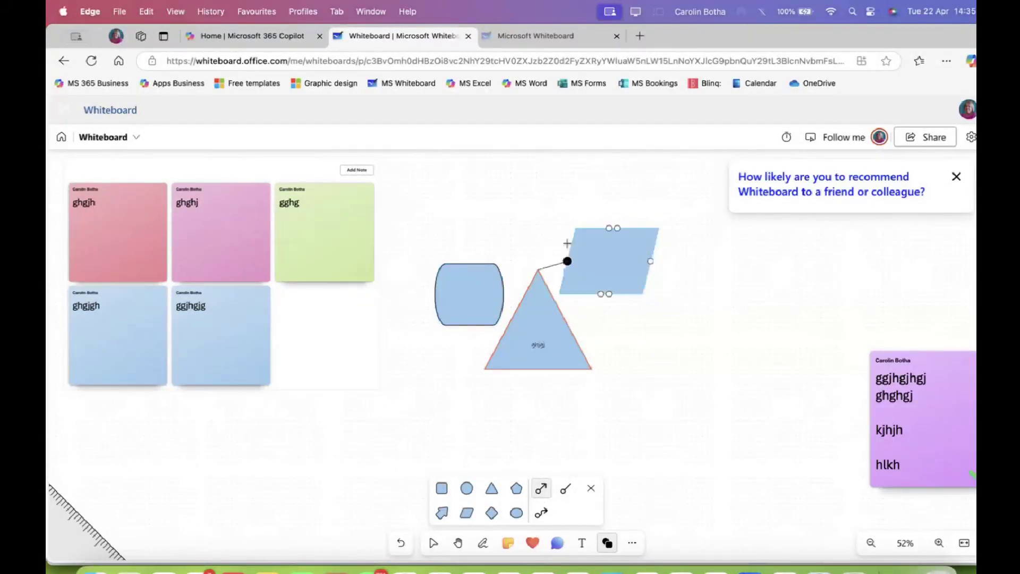
click(574, 312)
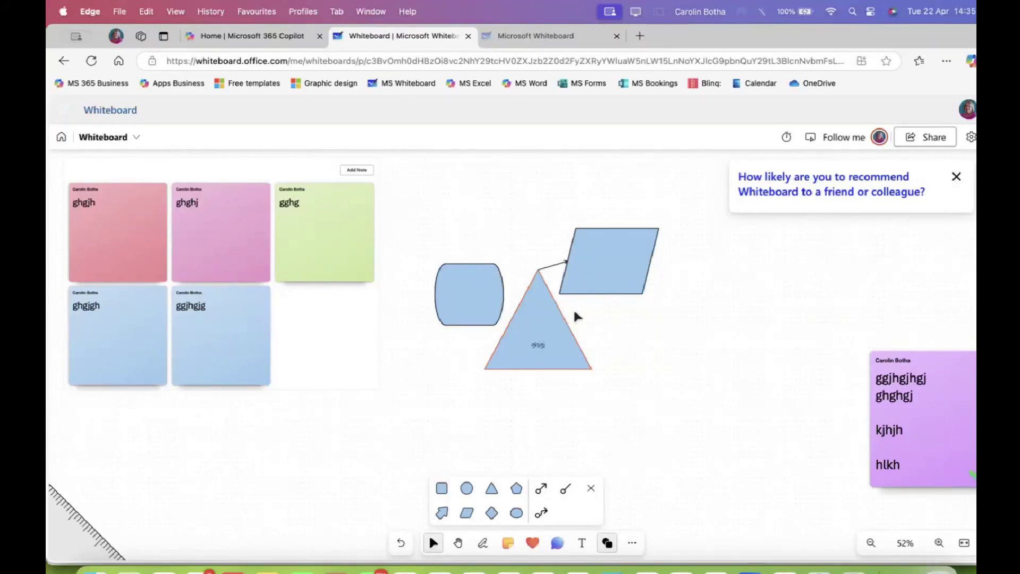
drag(546, 327, 673, 393)
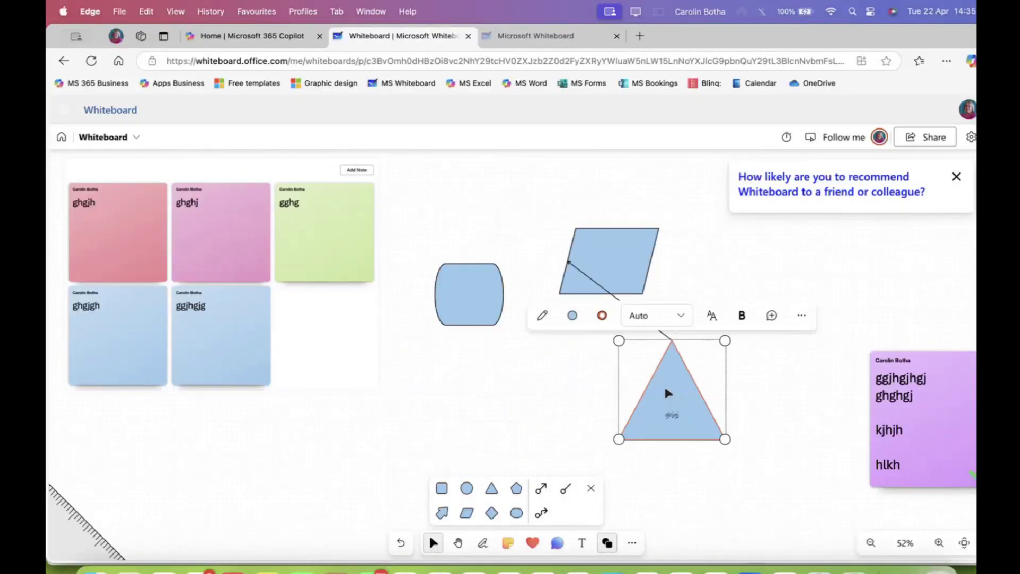
click(608, 293)
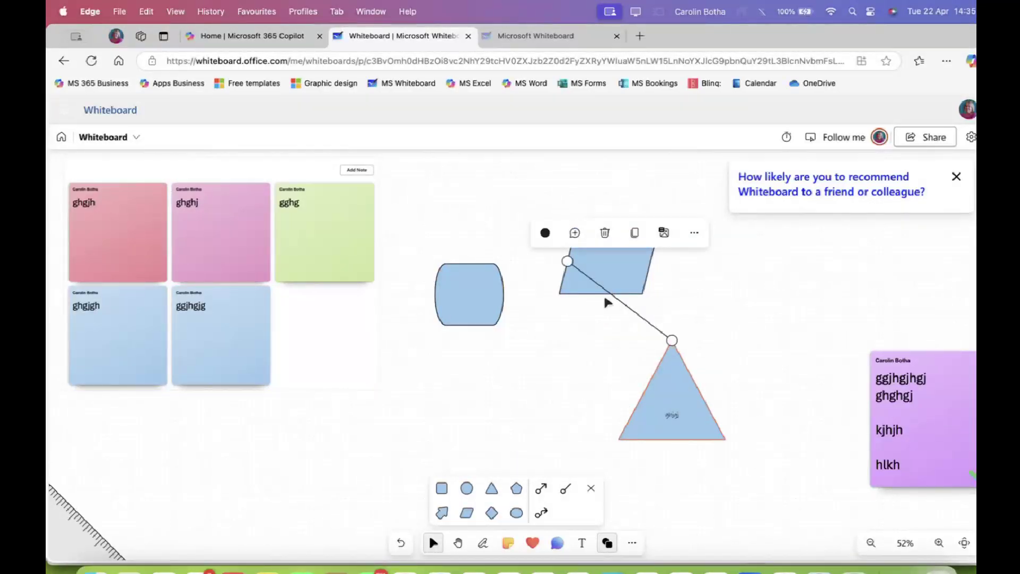
drag(566, 261, 630, 306)
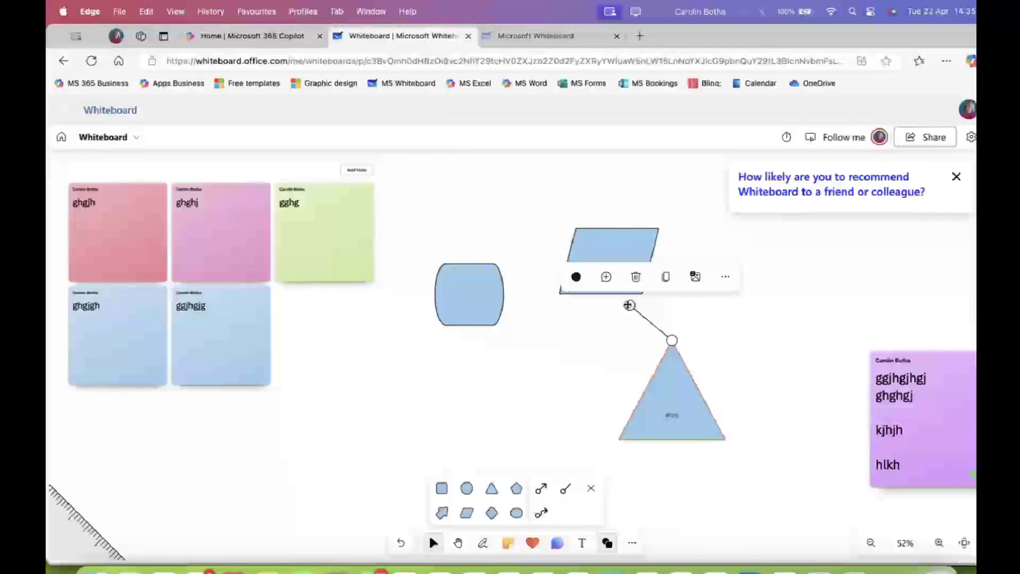
click(708, 324)
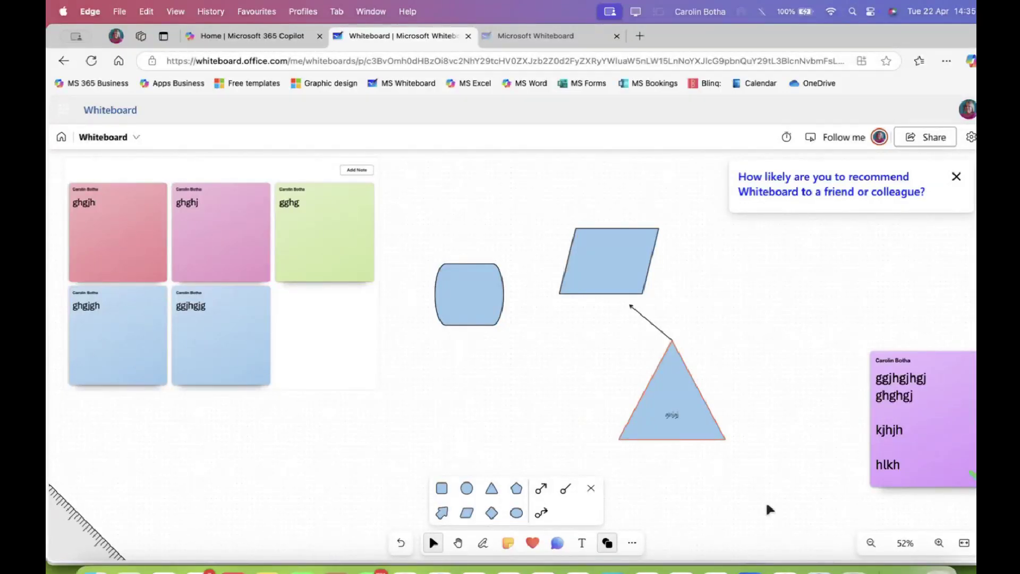
click(957, 178)
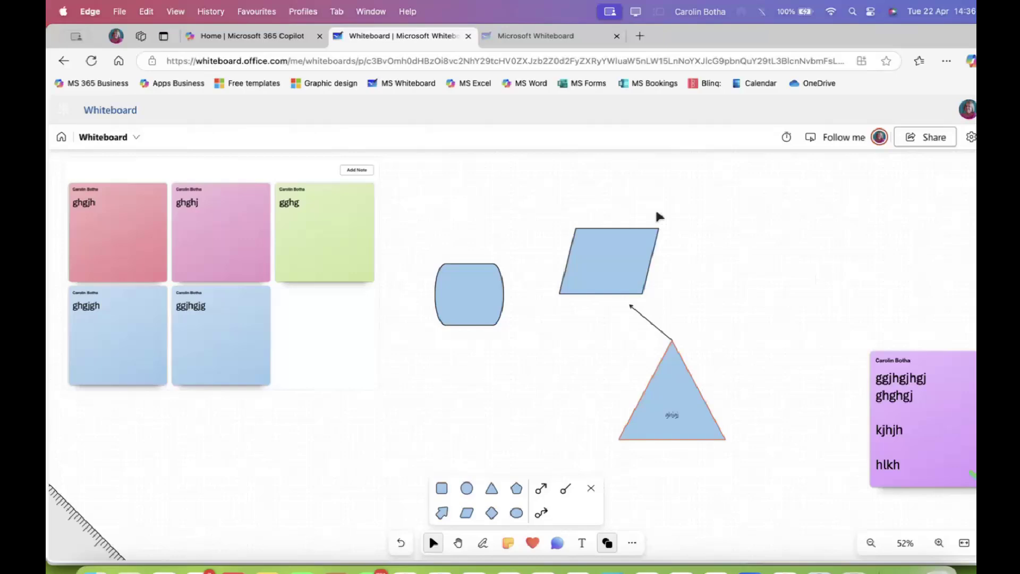
click(136, 139)
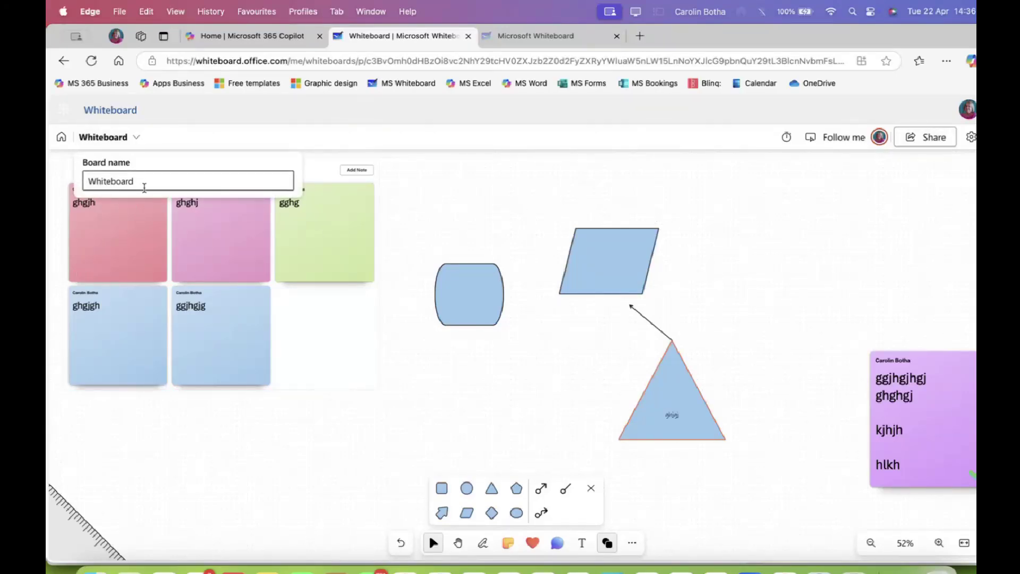
drag(144, 183, 64, 185)
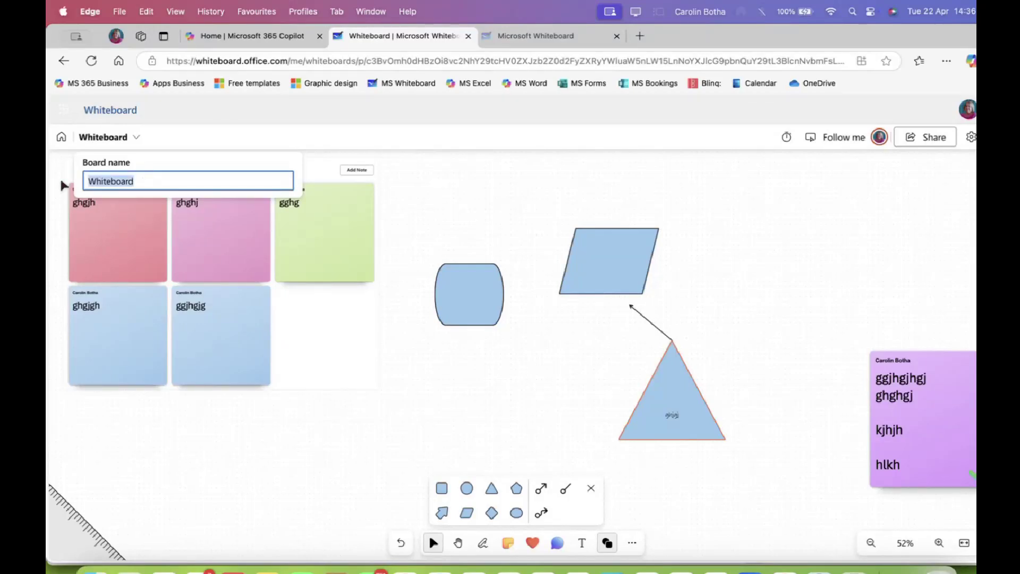
text(Test)
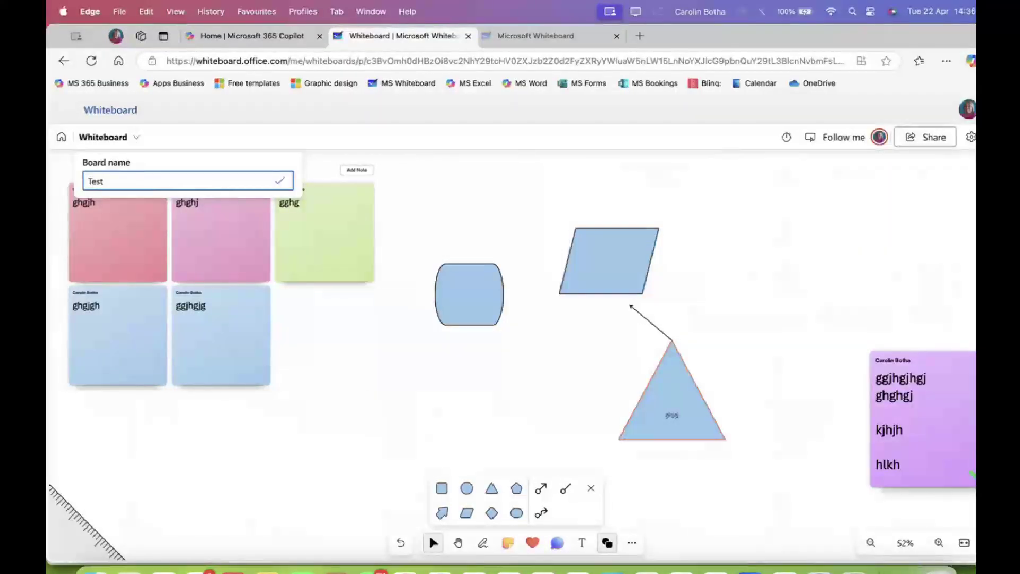
text( 1)
click(413, 194)
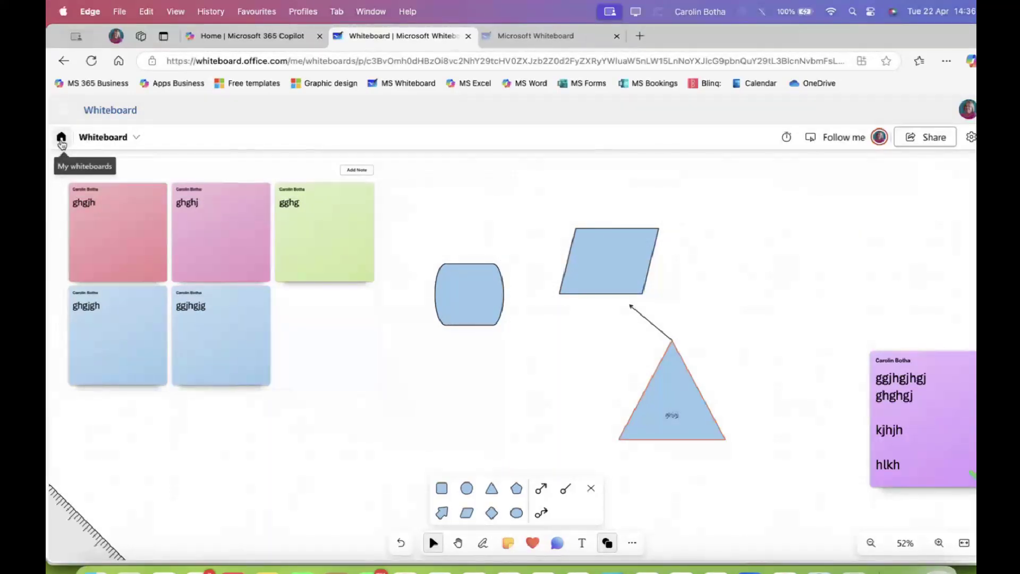
Stack the parallelogram above the rounded shape, shift the triangle, and add a diamond below
click(461, 282)
drag(462, 282, 442, 339)
drag(594, 258, 447, 239)
click(690, 376)
drag(689, 376, 553, 327)
click(630, 302)
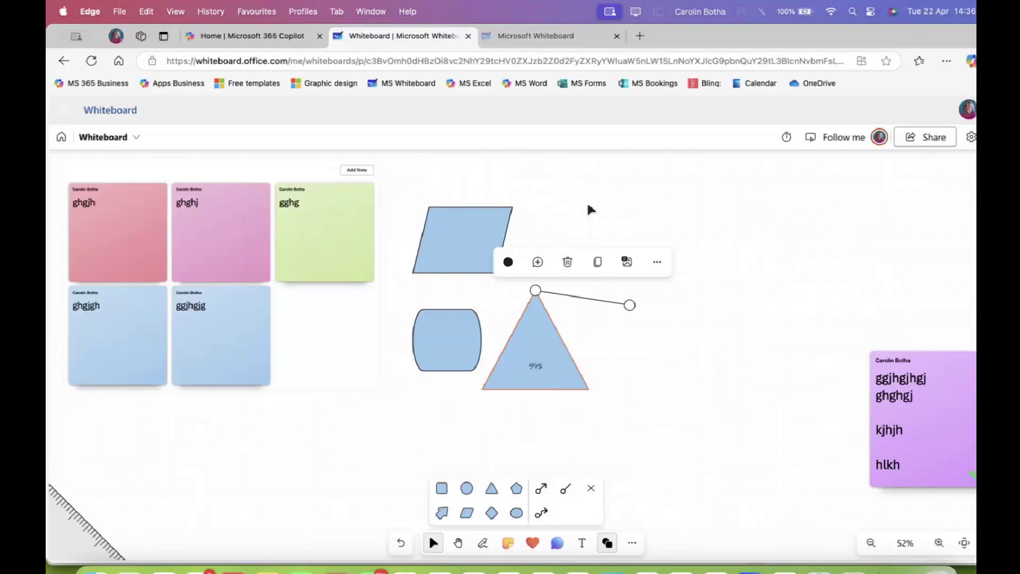
click(492, 513)
click(666, 423)
drag(661, 421, 470, 418)
Move the purple note beside the triangle and the green note beneath it
click(944, 369)
drag(944, 368, 690, 213)
scroll(742, 444, right, 5)
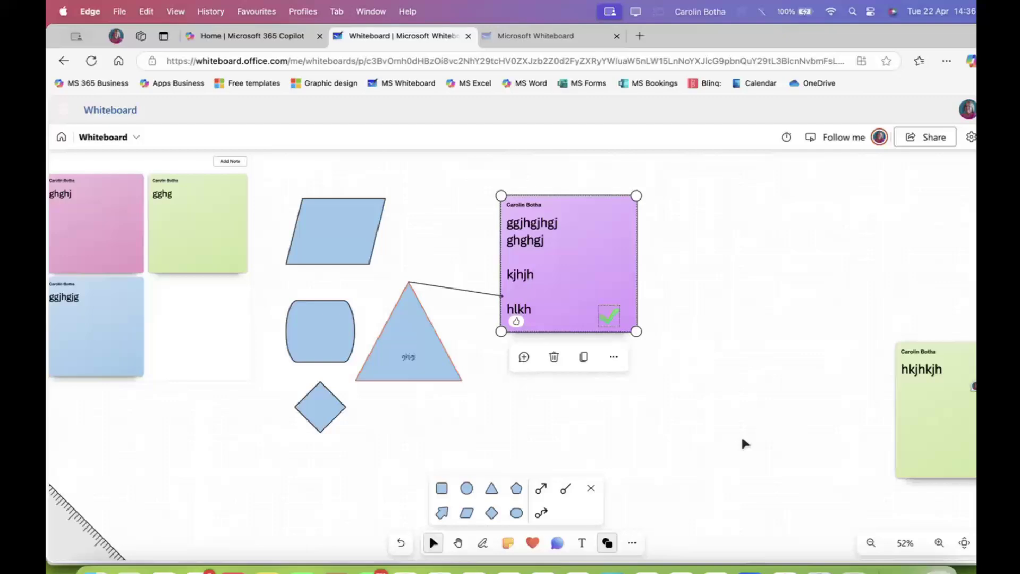
drag(915, 407, 531, 404)
click(884, 400)
Move the handwritten training text down to the bottom-left, under the note grid
scroll(772, 352, right, 5)
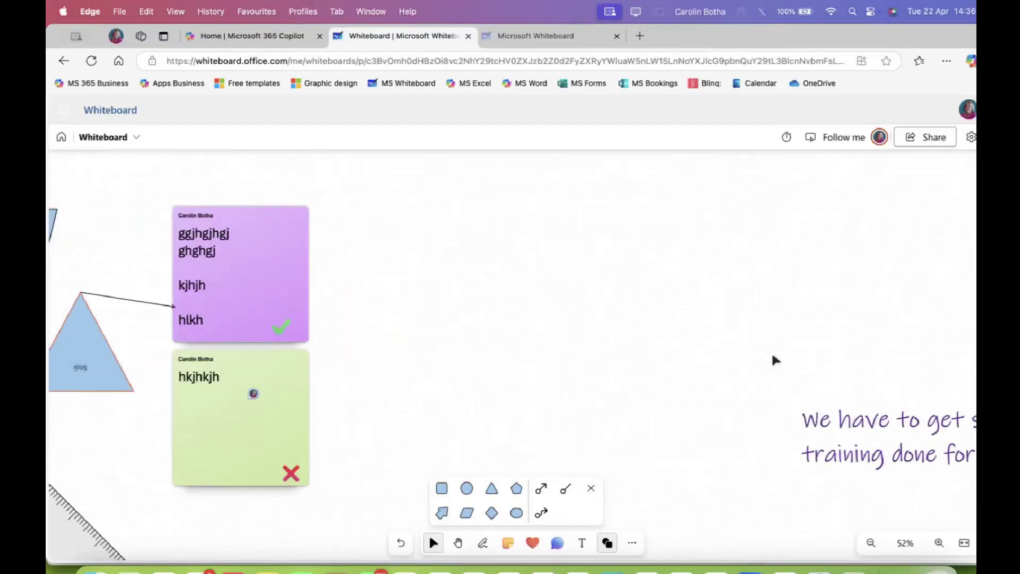
click(862, 410)
drag(862, 410, 409, 212)
scroll(477, 378, left, 10)
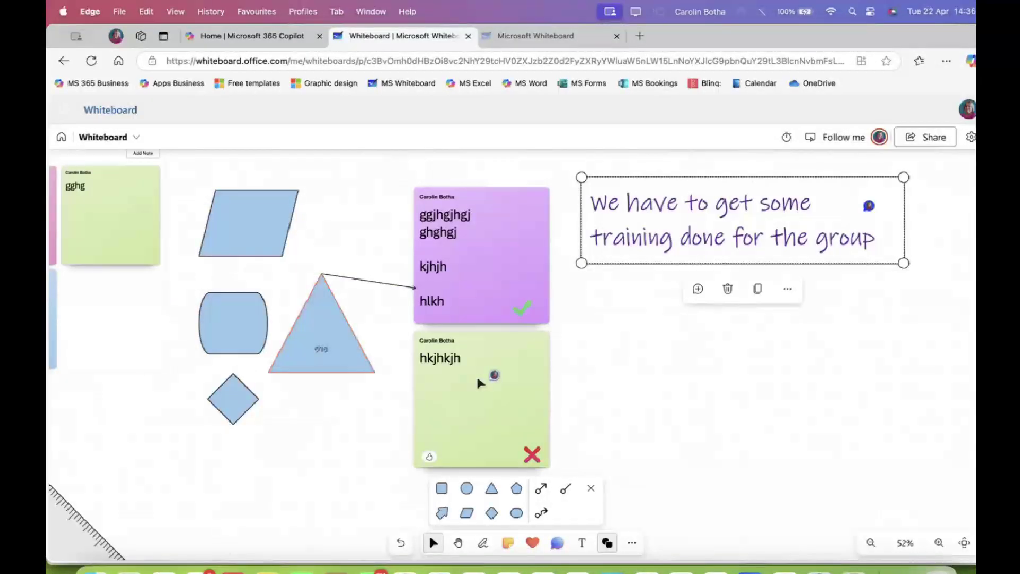
scroll(477, 378, right, 2)
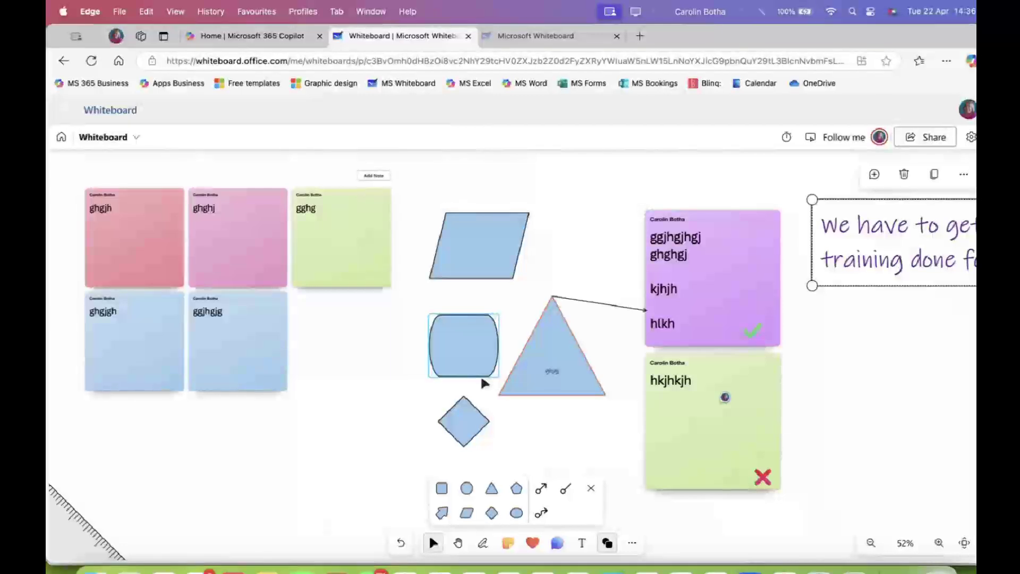
drag(865, 247, 126, 458)
scroll(252, 323, left, 3)
scroll(252, 323, right, 2)
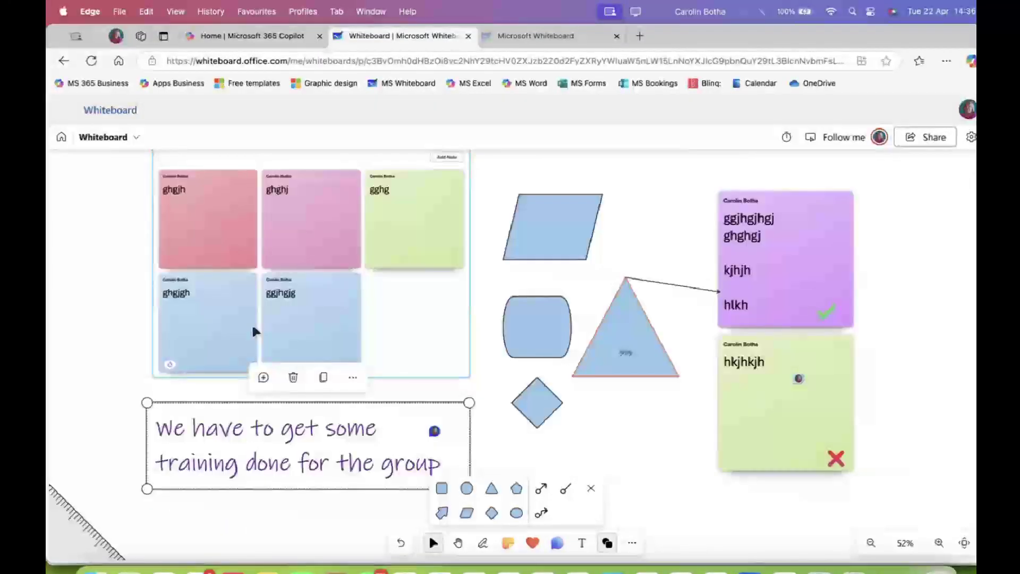
scroll(252, 323, up, 1)
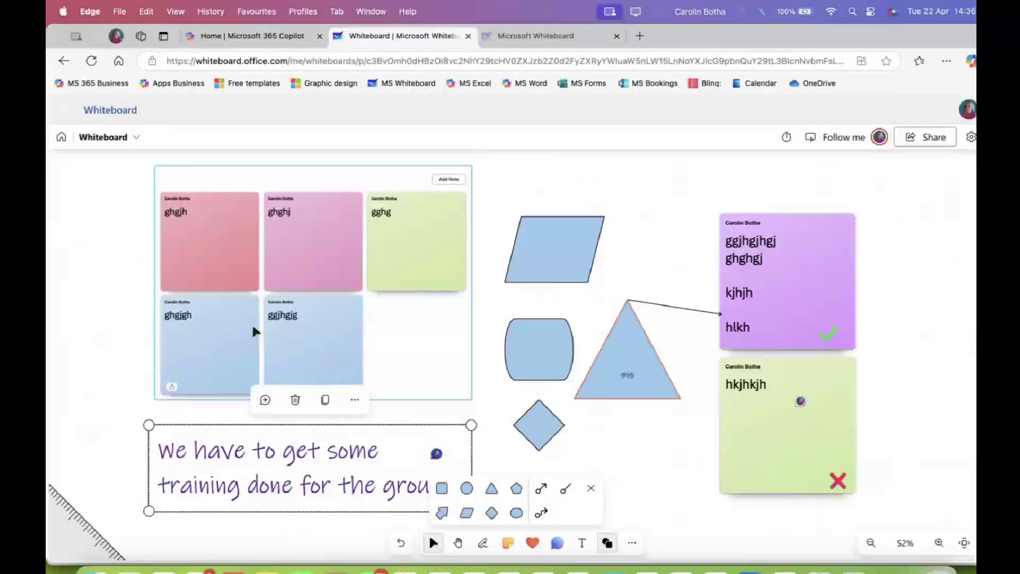
From the board list, dismiss the Whiteboard card's options and create a new board, Whiteboard 1
click(61, 139)
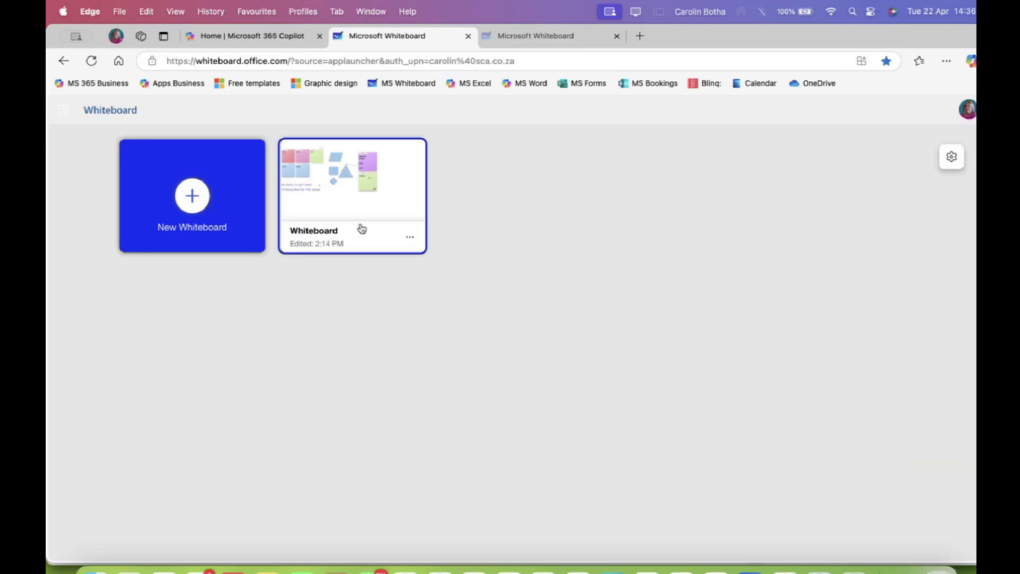
click(411, 245)
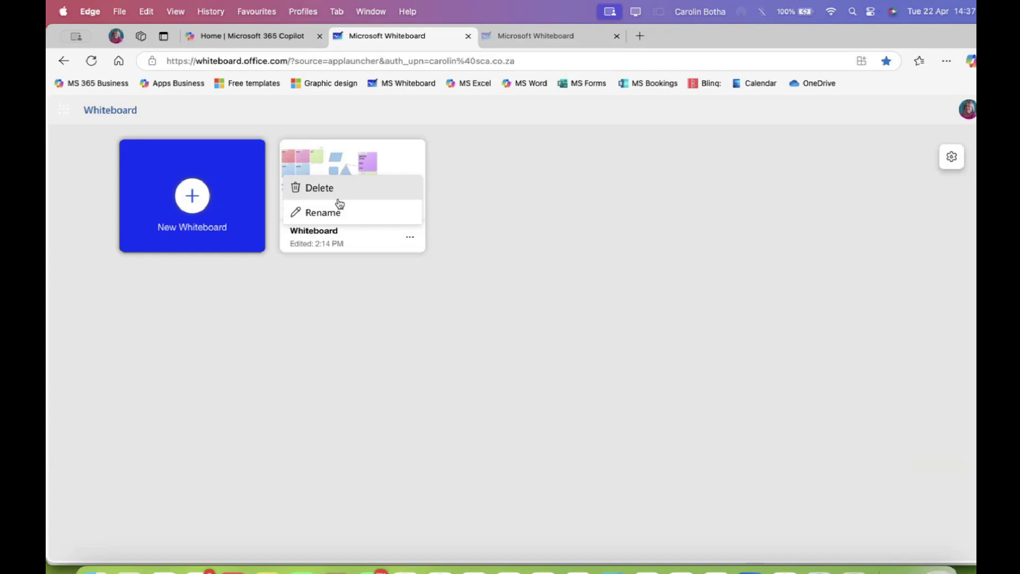
key(Escape)
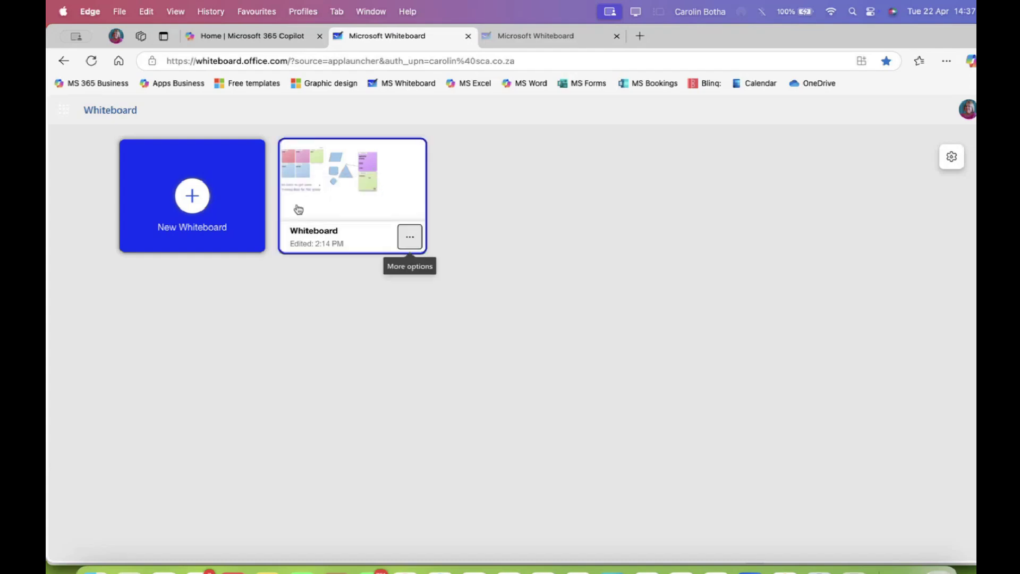
click(194, 201)
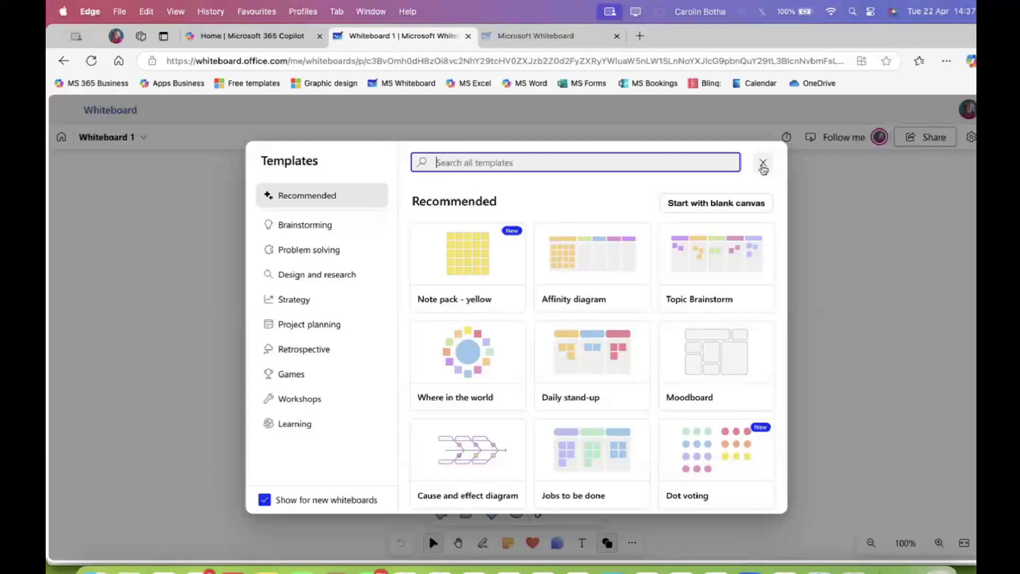
Start Whiteboard 1 as a blank canvas and show the Images choices, including Bing Images
click(757, 203)
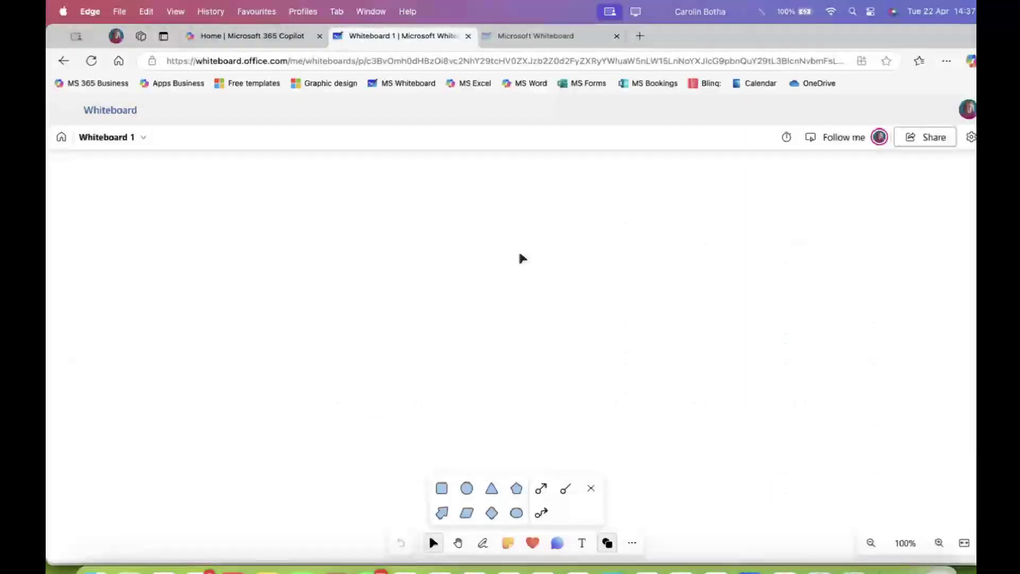
click(596, 490)
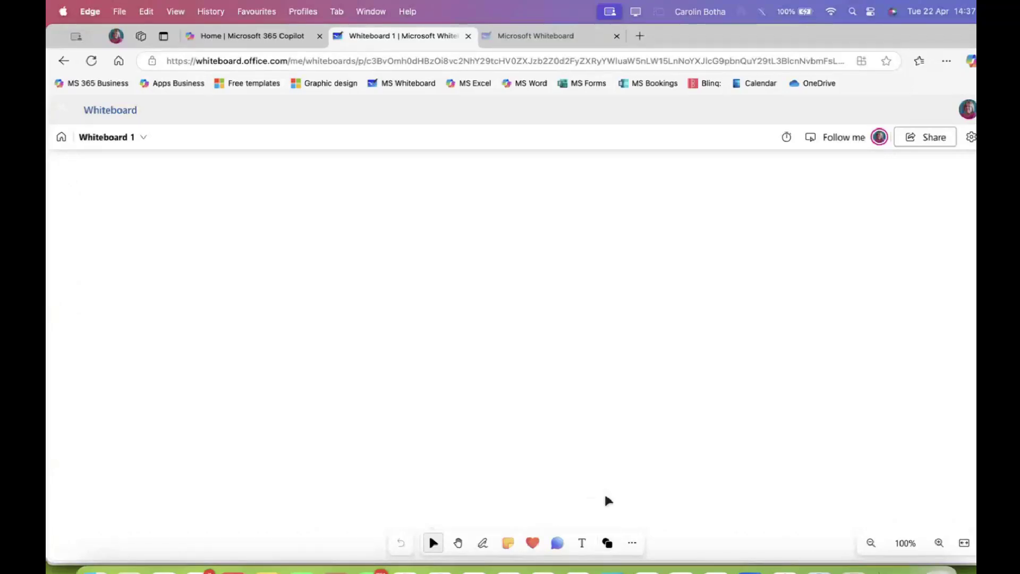
click(632, 544)
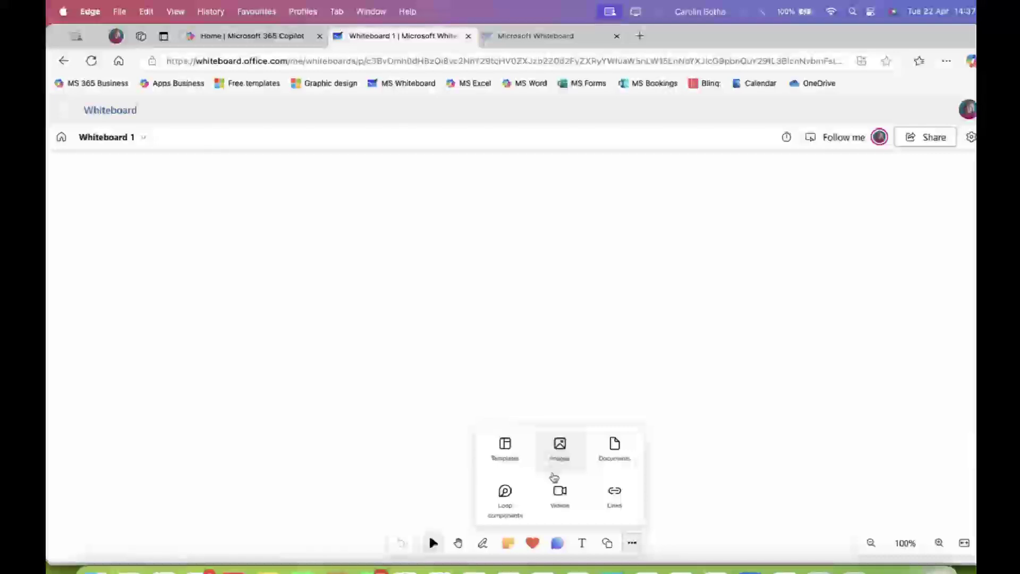
click(566, 450)
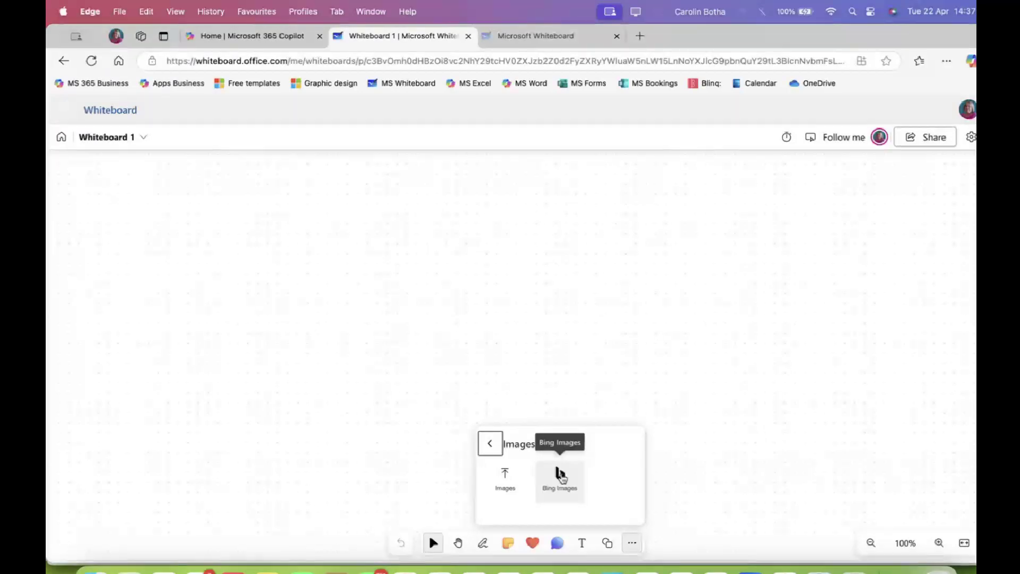
Open Bing Images and browse the Meeting picture category
right_click(561, 475)
click(559, 474)
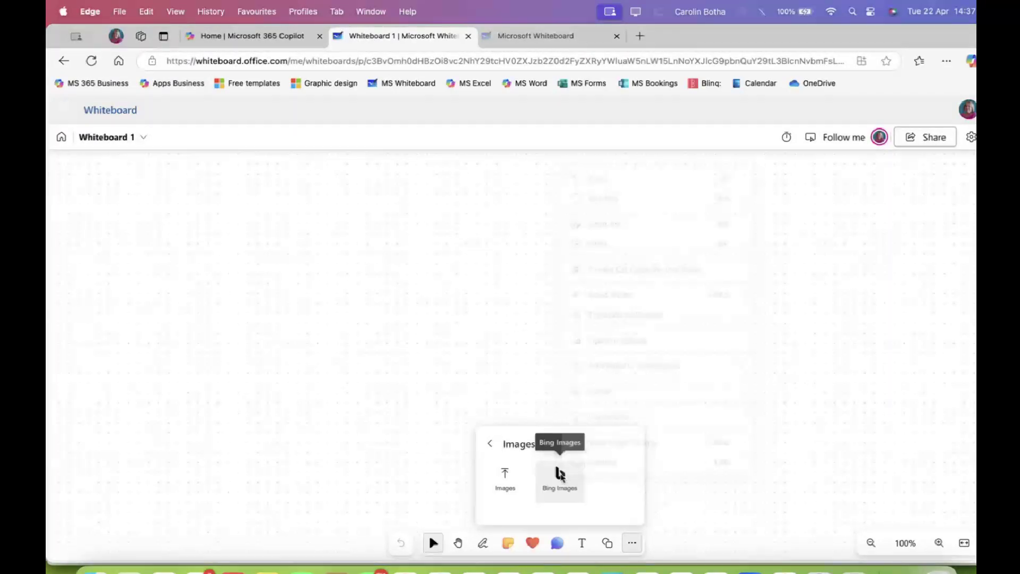
click(559, 474)
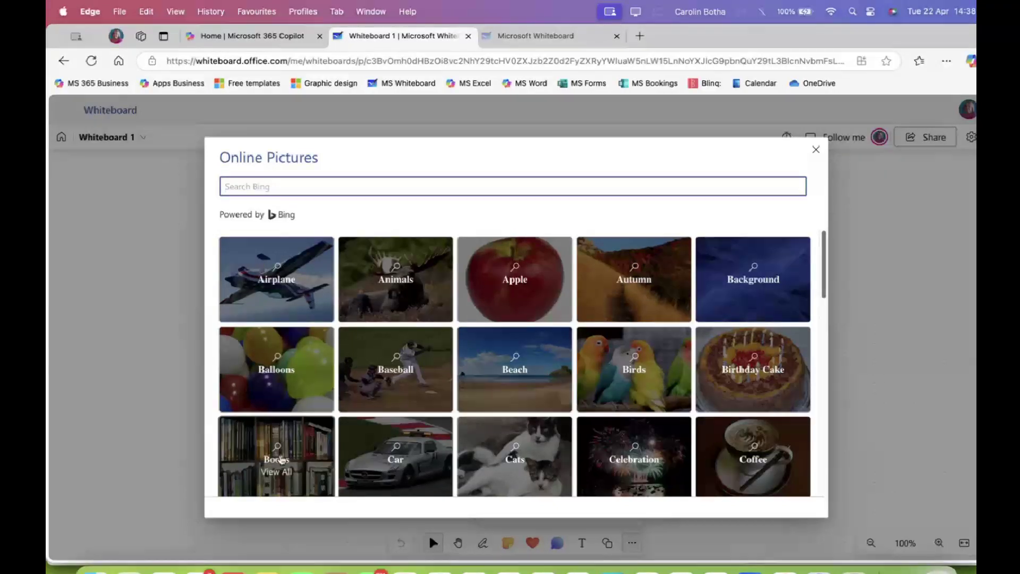
scroll(480, 335, down, 1)
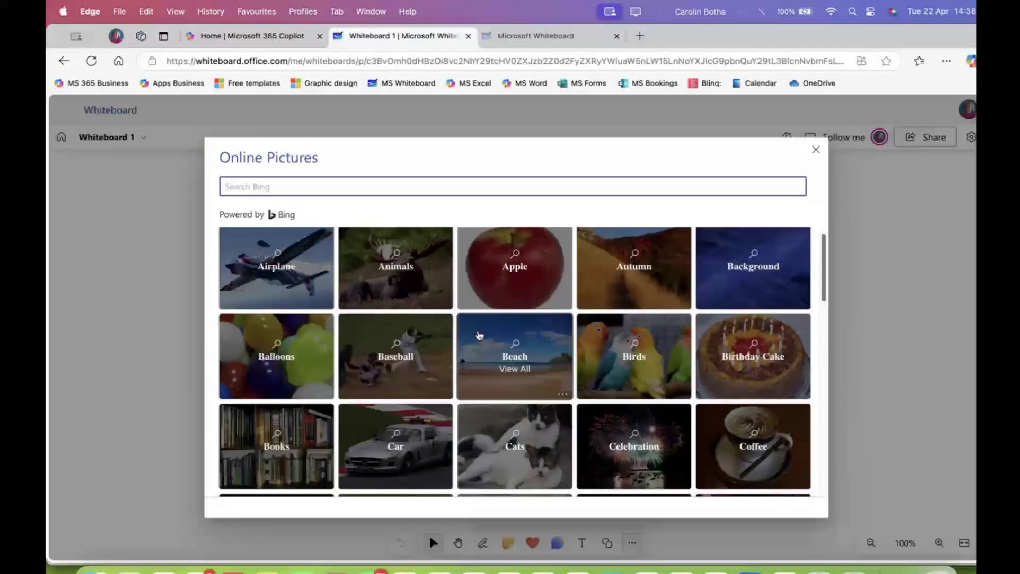
scroll(480, 334, down, 5)
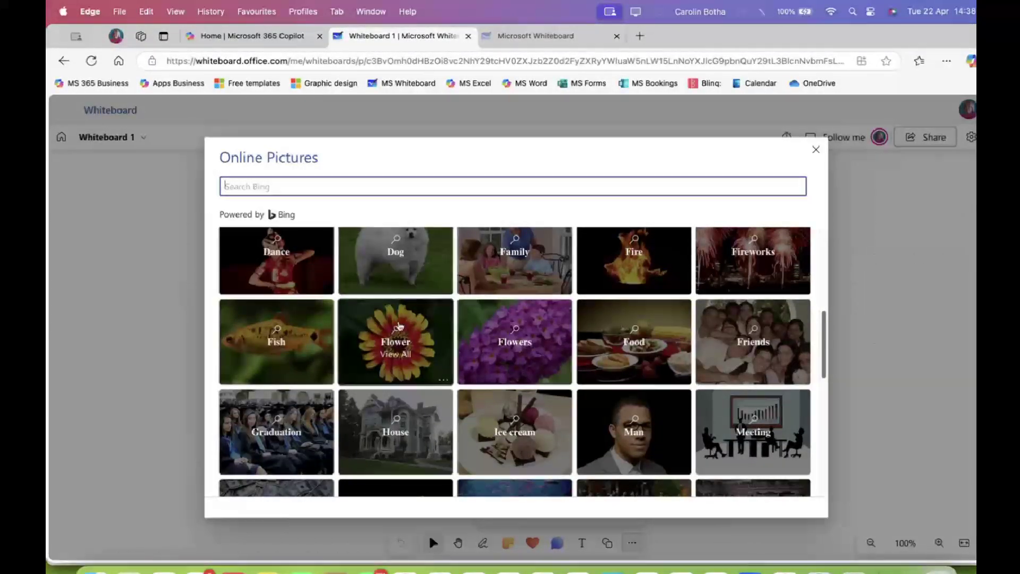
scroll(449, 365, down, 1)
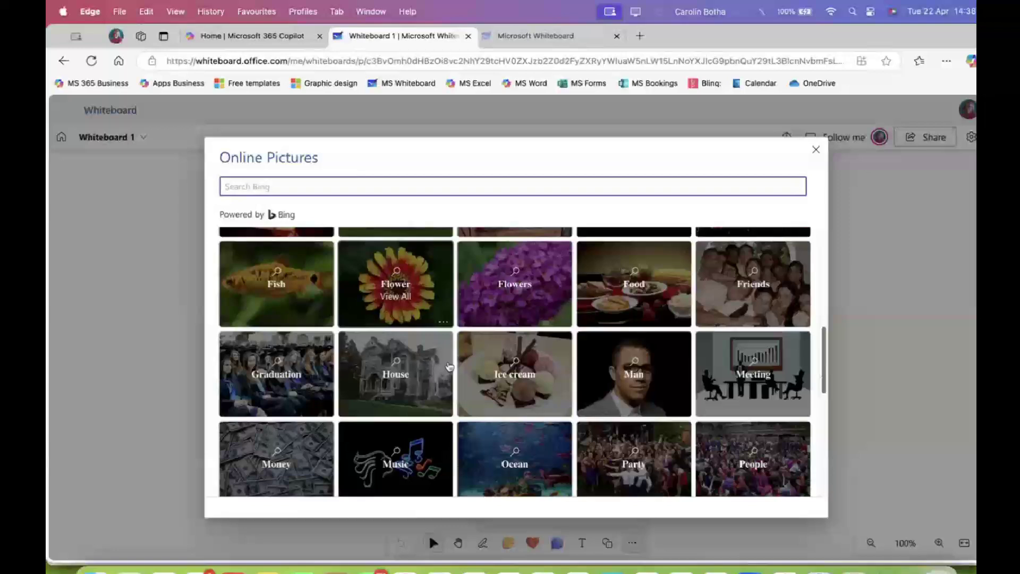
scroll(449, 366, down, 2)
click(751, 279)
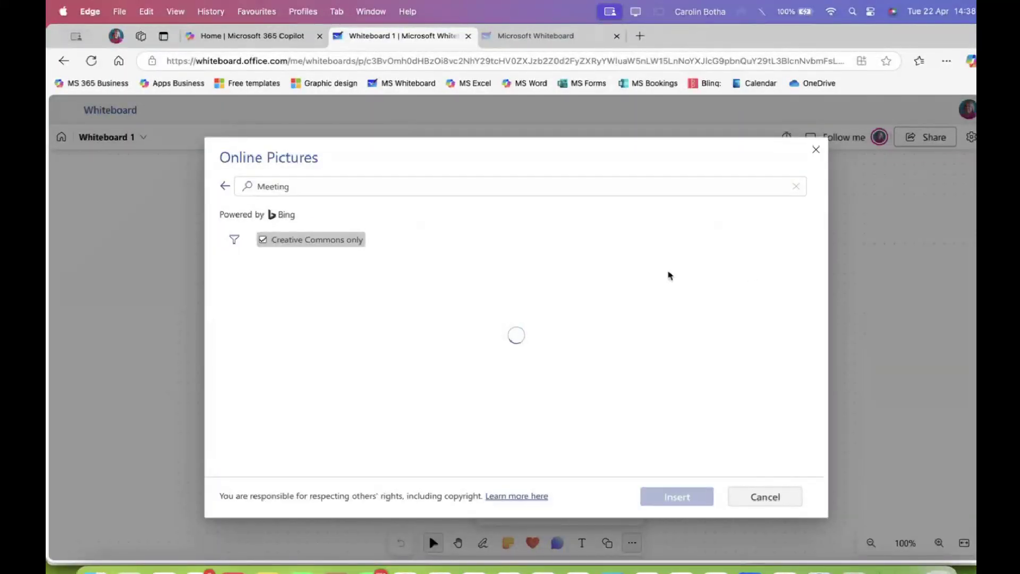
Select the photo of people gathered around laptops at a table from the Meeting results
scroll(489, 311, down, 1)
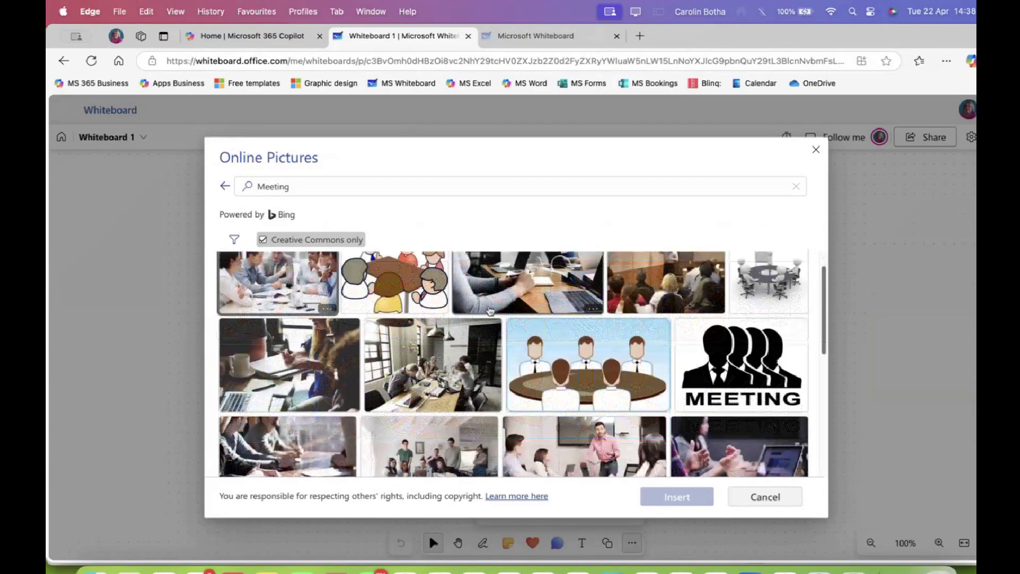
scroll(490, 311, down, 1)
scroll(490, 311, up, 2)
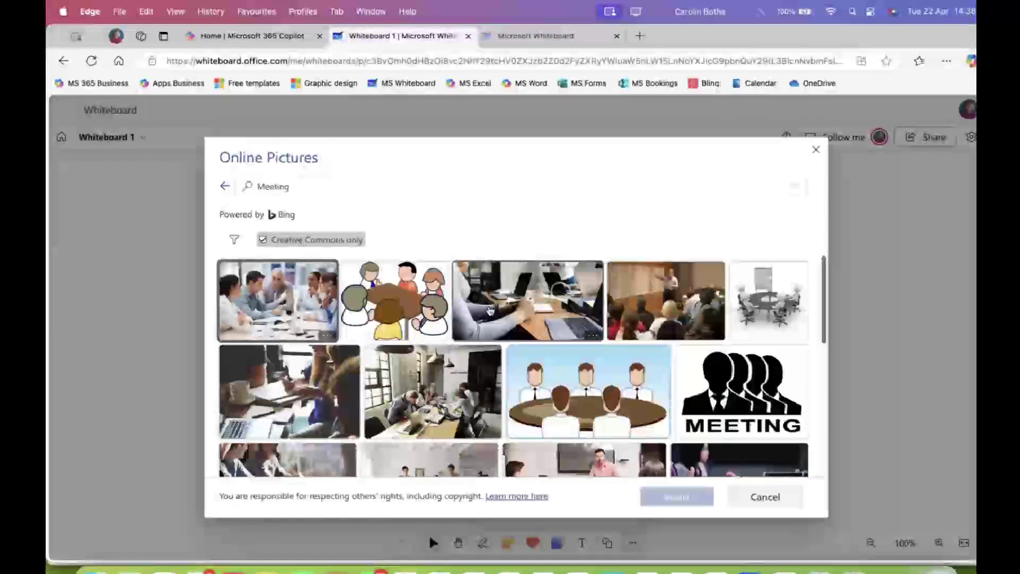
scroll(483, 304, down, 1)
scroll(484, 304, down, 5)
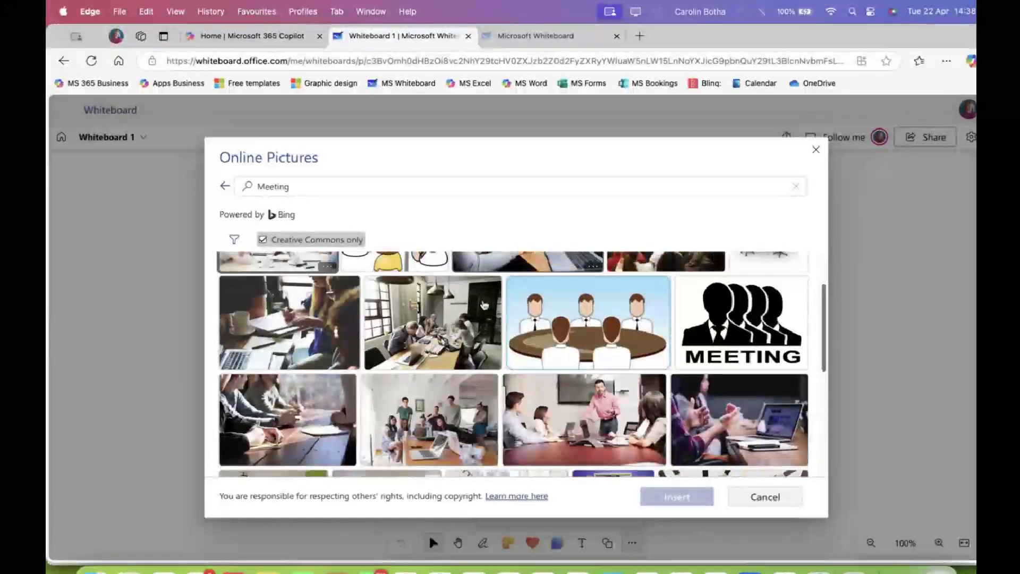
scroll(484, 305, down, 4)
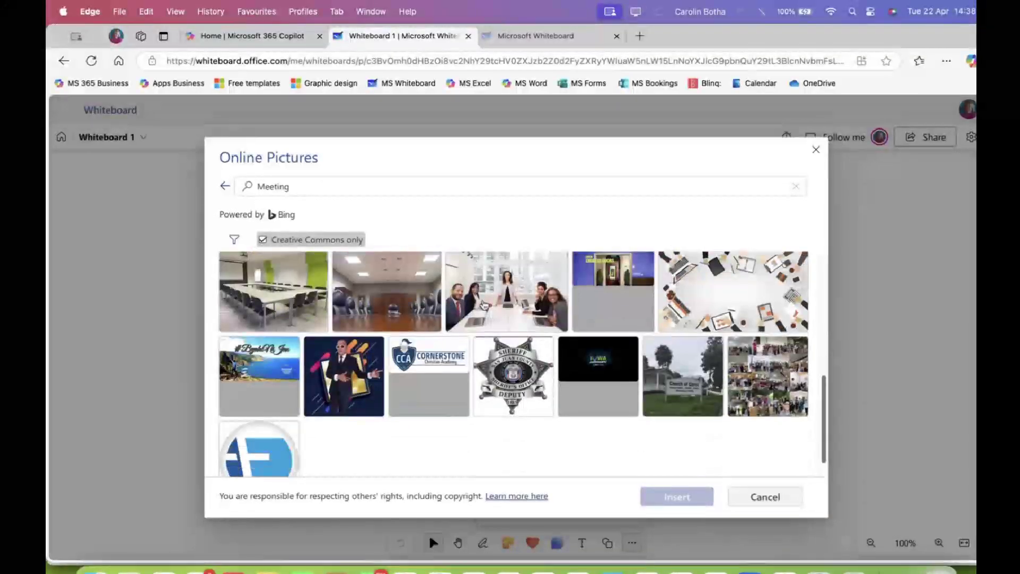
scroll(483, 304, up, 2)
scroll(484, 304, up, 2)
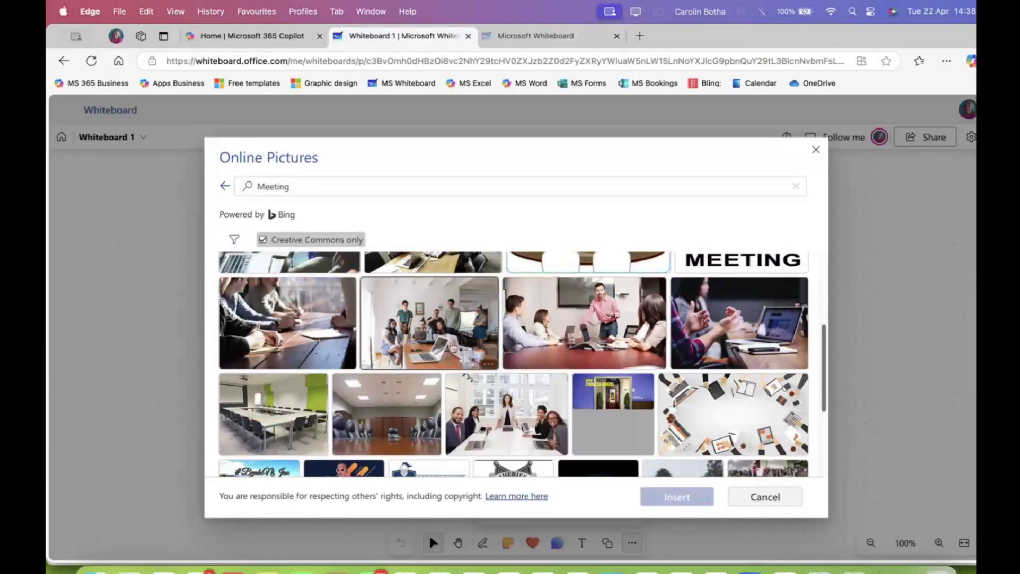
click(445, 333)
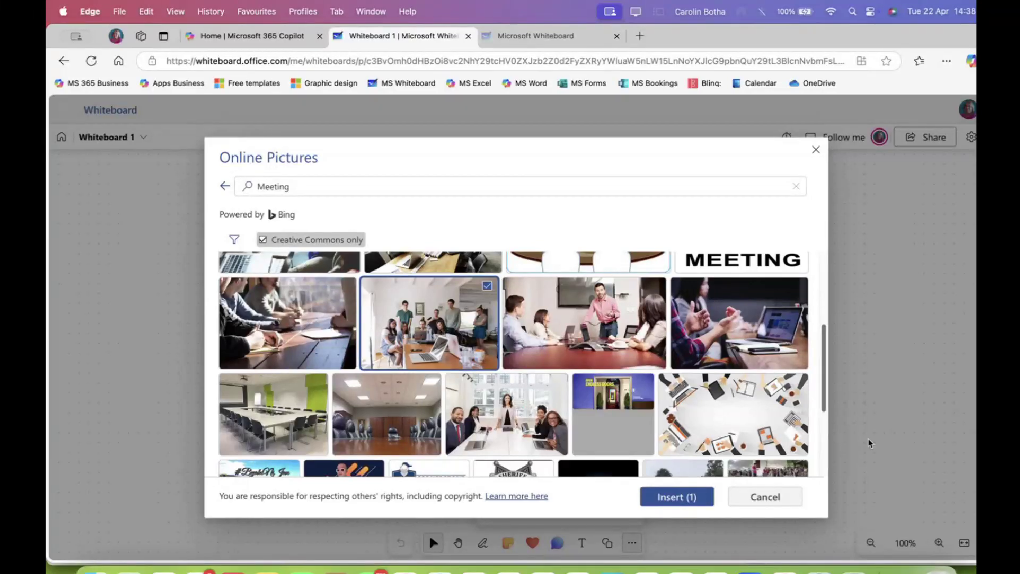
Insert the laptops meeting photo, shrink it from its corner, and place it top-left on Whiteboard 1
click(679, 502)
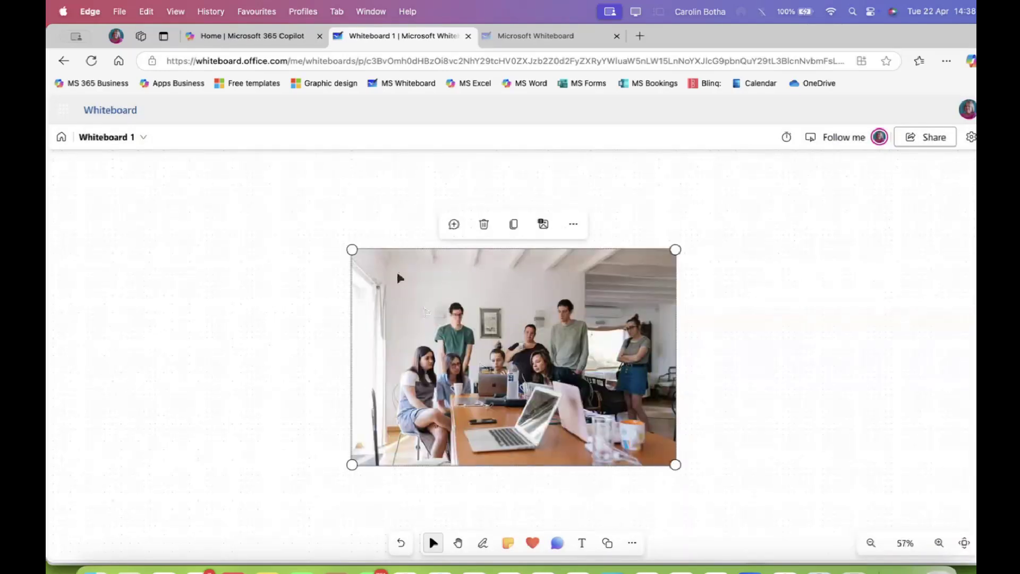
drag(351, 247, 496, 319)
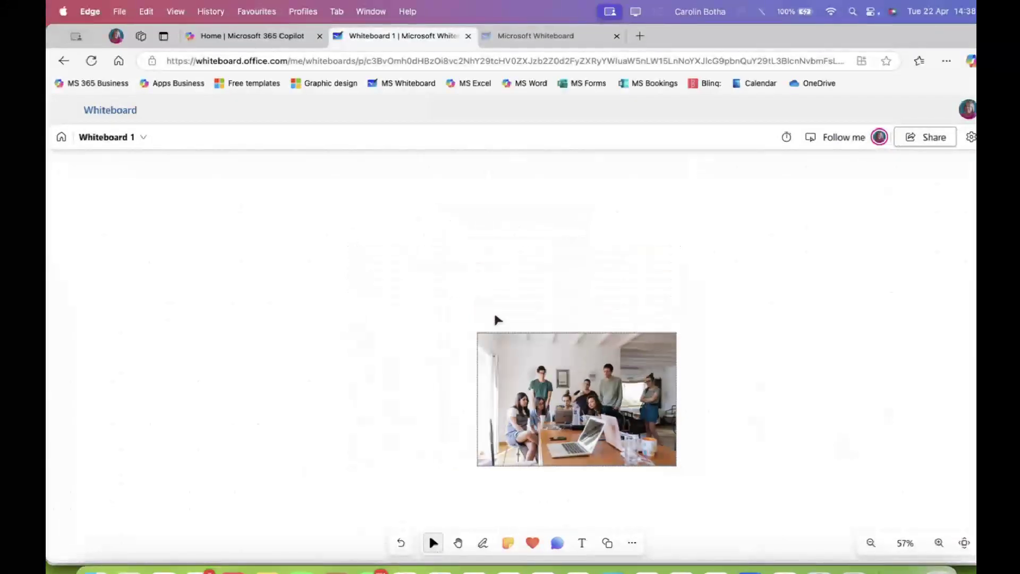
drag(615, 376, 297, 212)
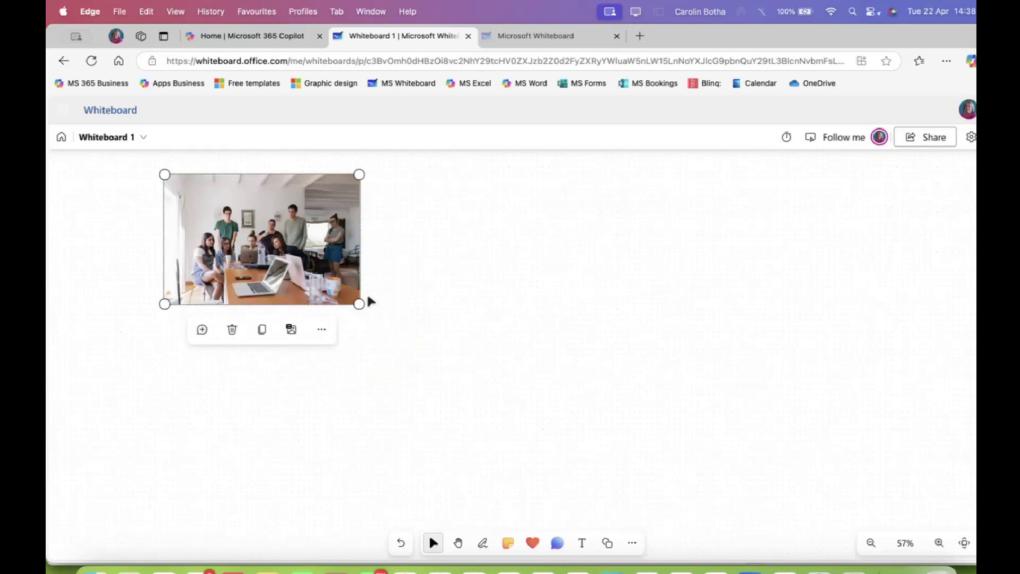
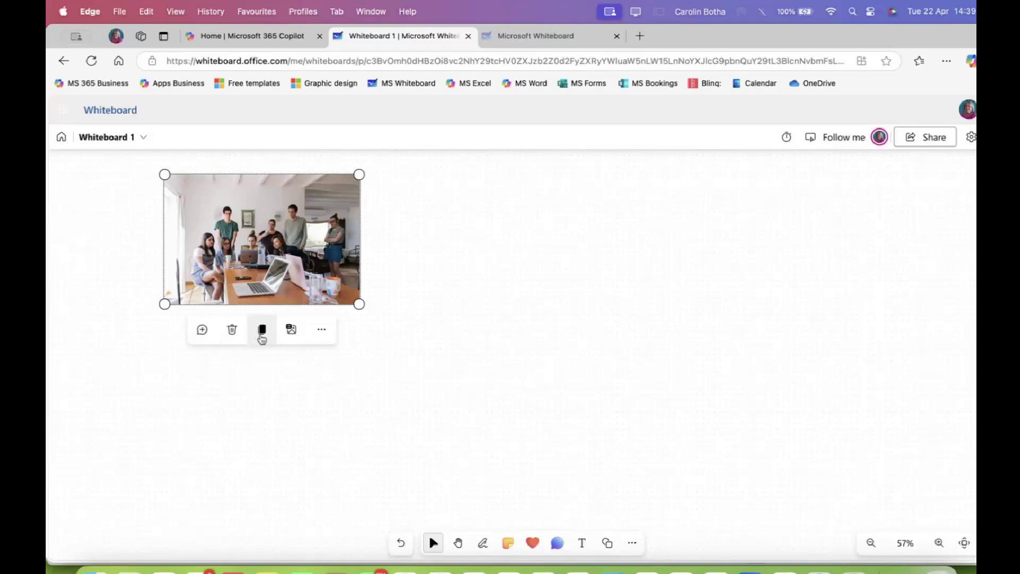
Draw a pentagon shape over the team photo
click(320, 332)
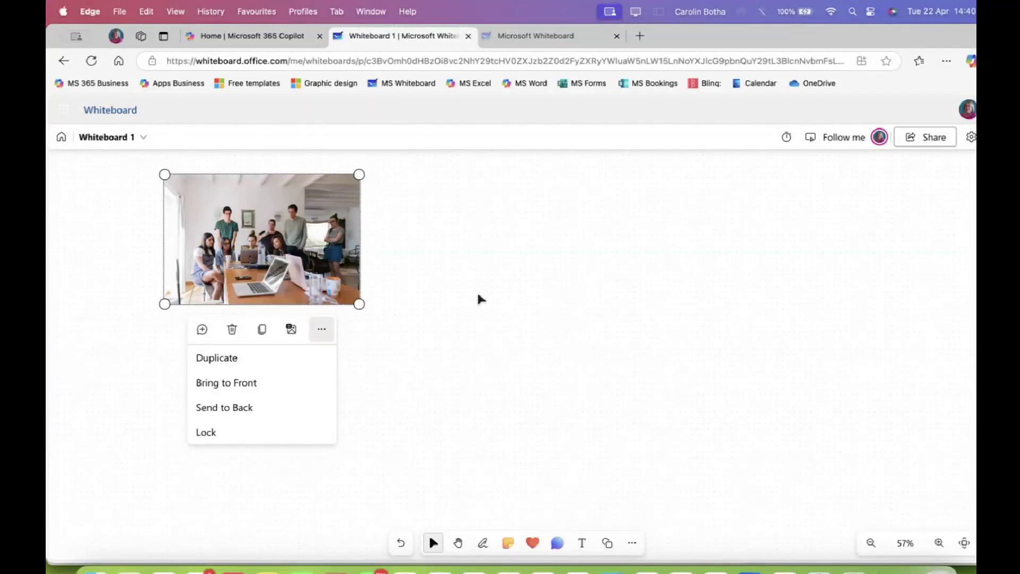
click(405, 379)
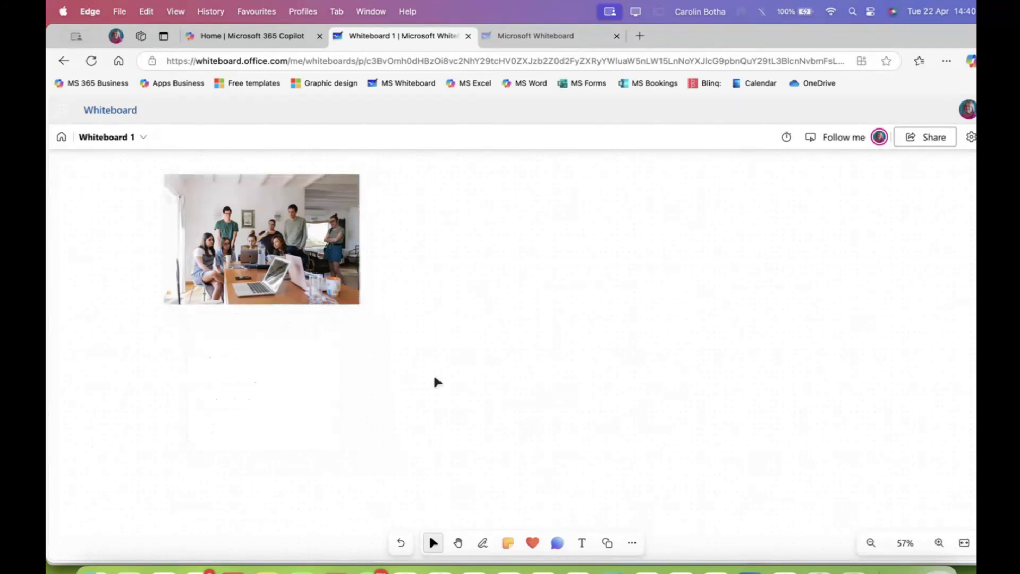
click(605, 549)
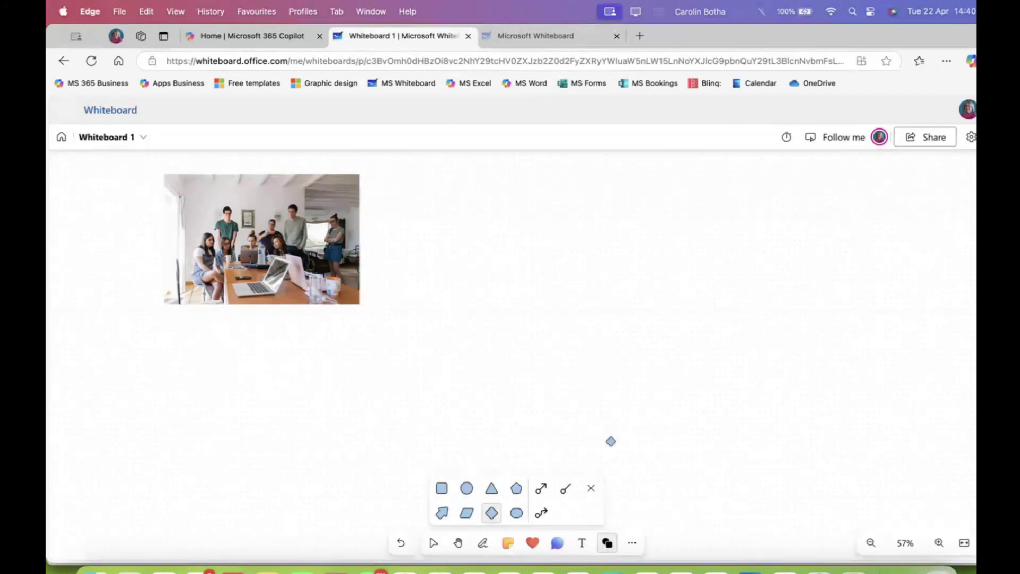
click(516, 488)
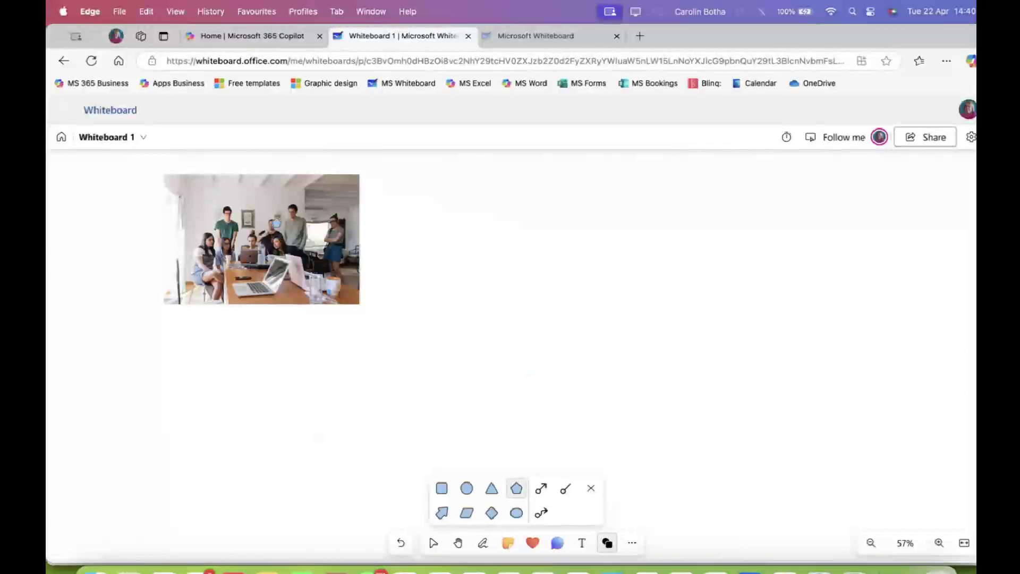
mouse_move(274, 183)
mouse_down()
mouse_move(324, 223)
mouse_move(364, 290)
mouse_up()
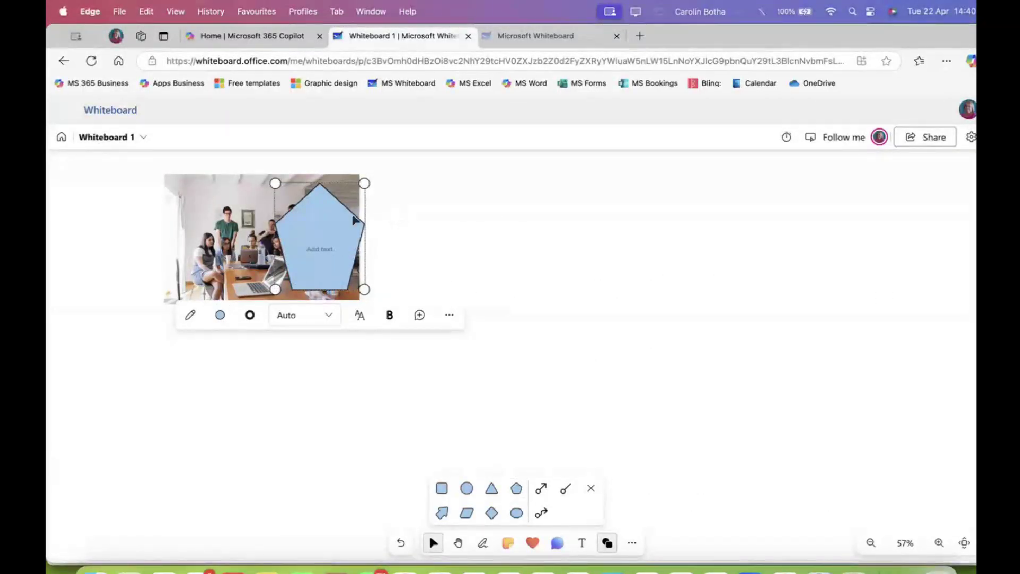
drag(355, 218, 339, 219)
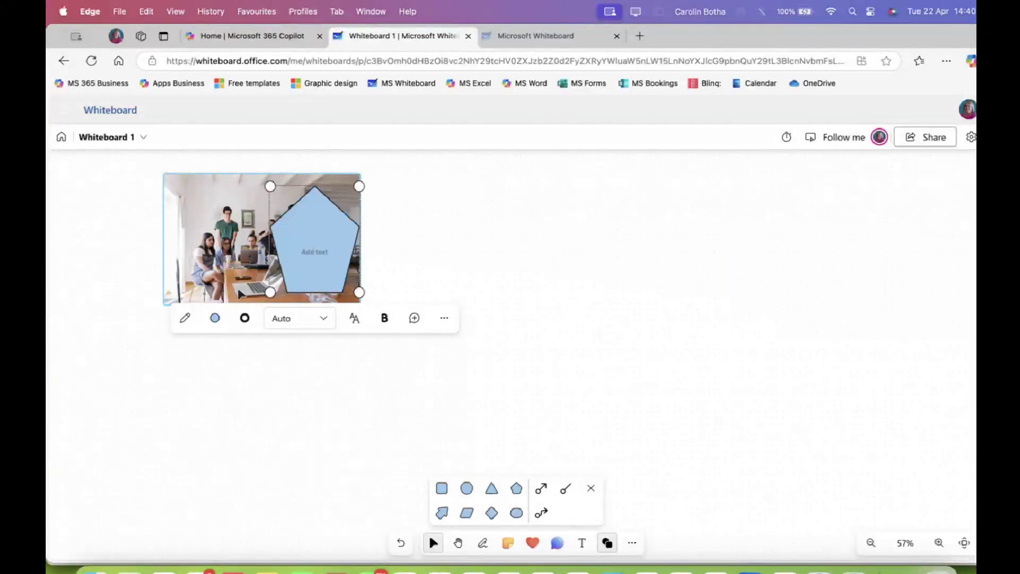
Send the pentagon behind the photo and fill it purple
click(444, 318)
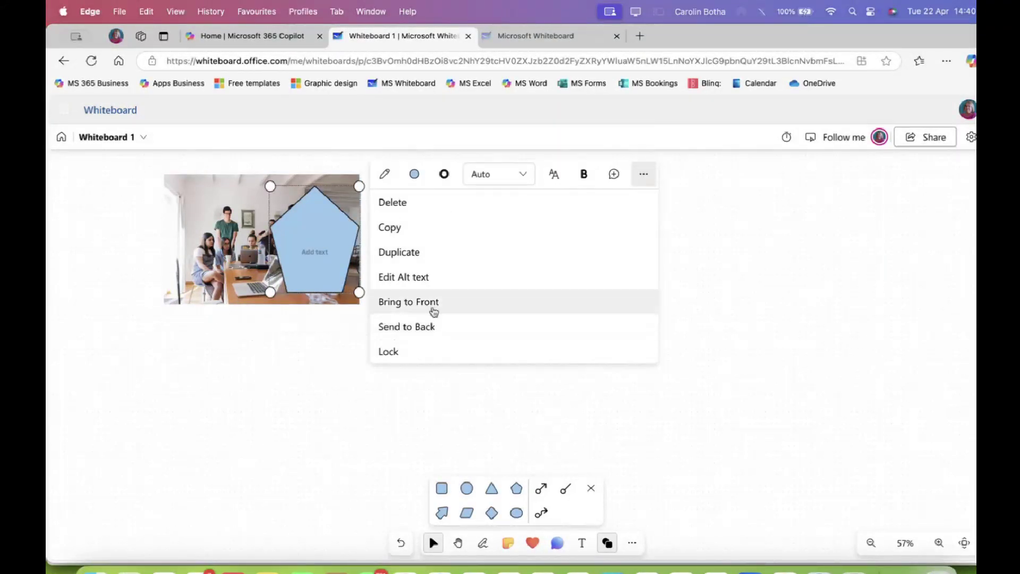
click(423, 326)
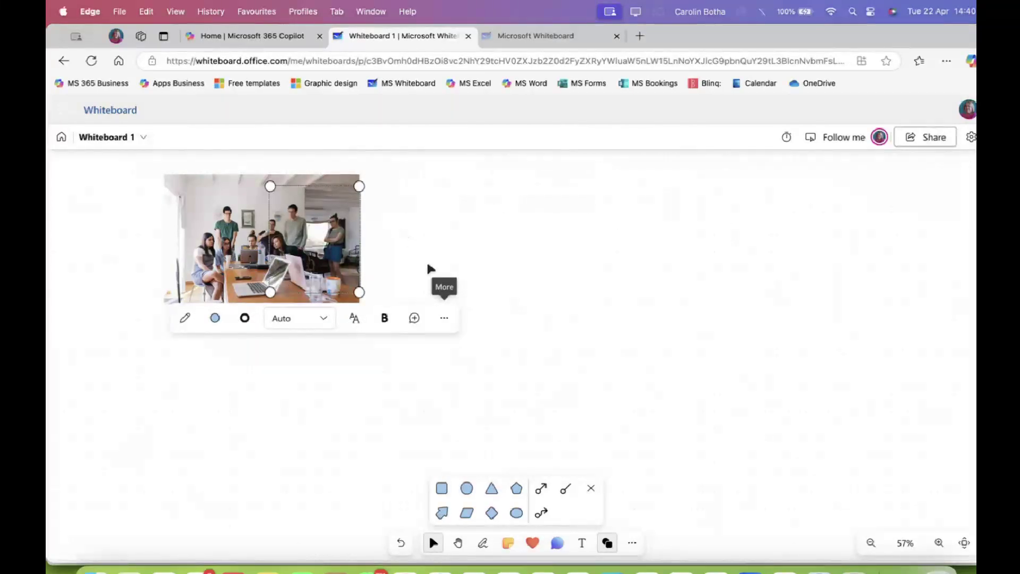
click(215, 318)
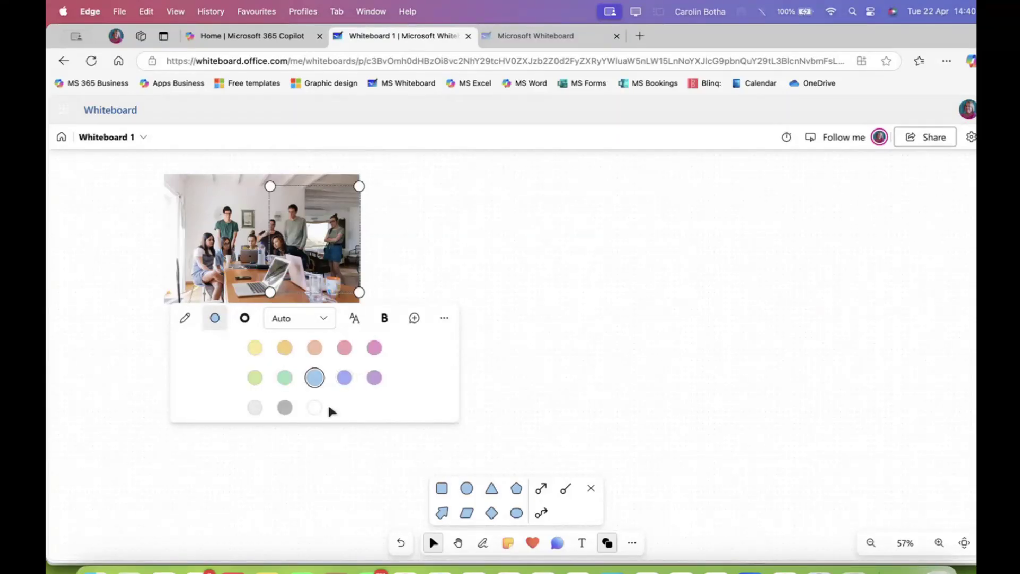
click(374, 377)
click(385, 244)
Rearrange the photo and pentagon so the pentagon peeks out from the photo's lower-right corner
click(329, 220)
drag(318, 230, 504, 230)
drag(329, 225, 421, 228)
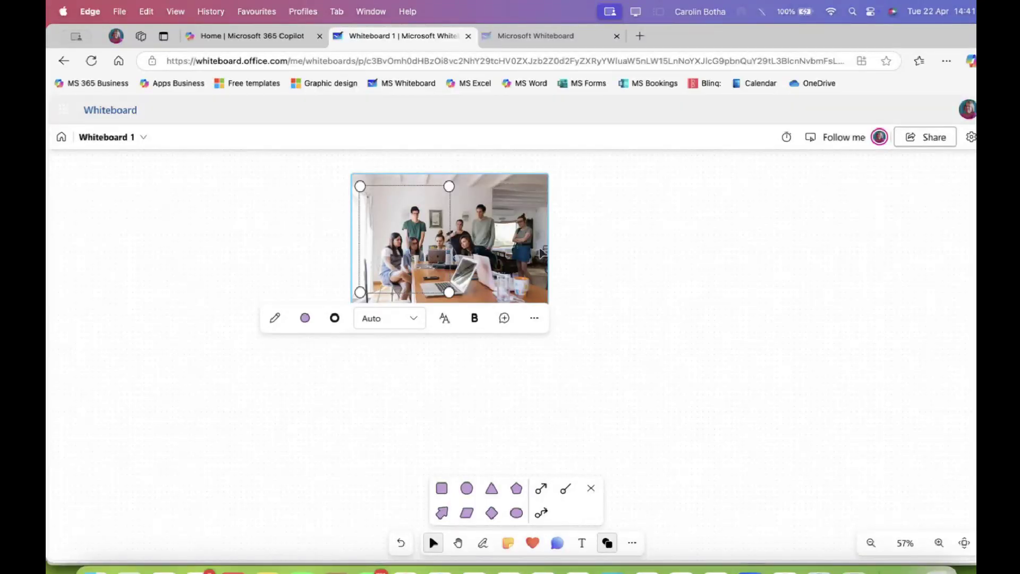
click(598, 234)
drag(457, 226, 237, 213)
drag(380, 231, 296, 259)
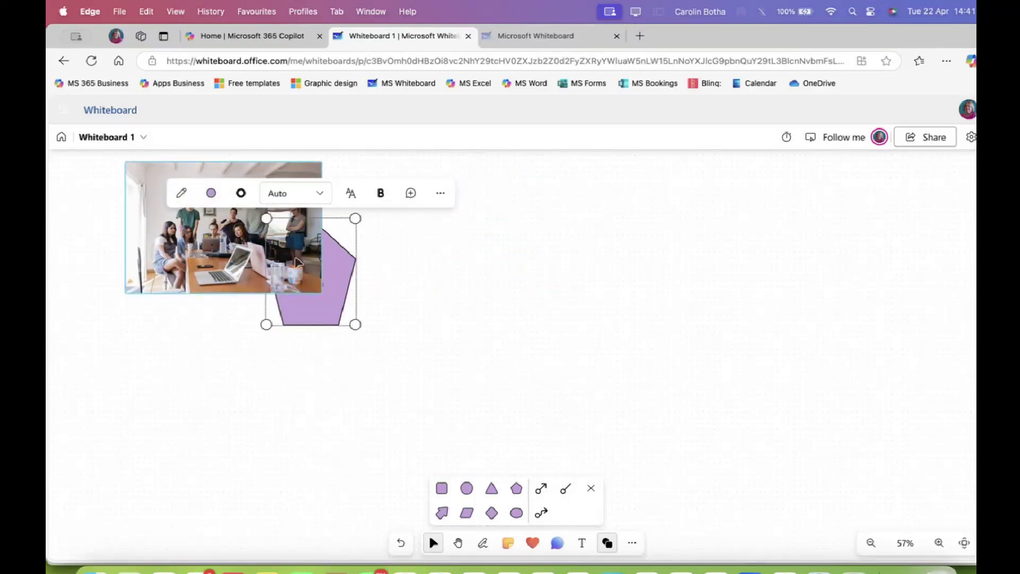
click(409, 265)
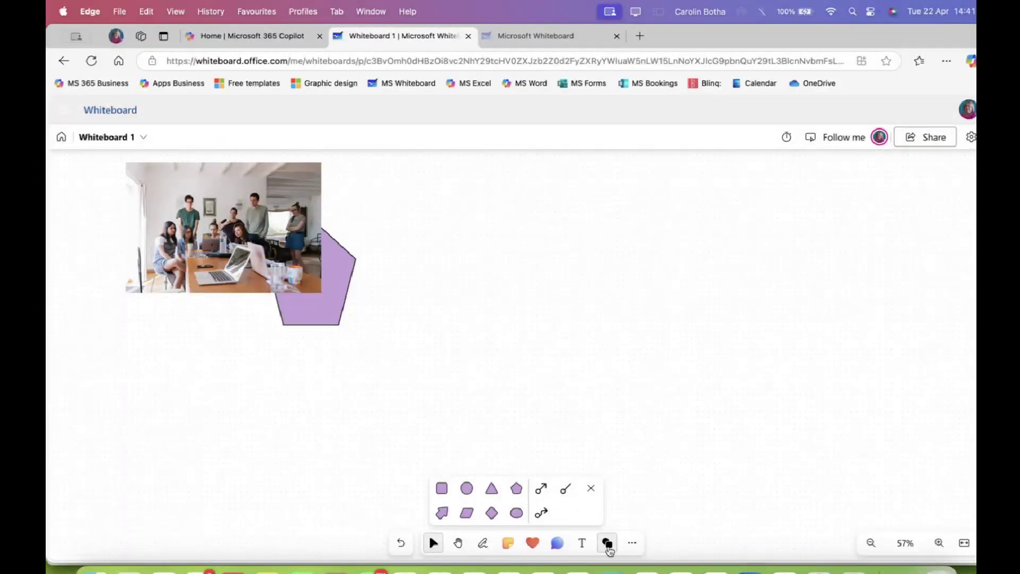
click(632, 543)
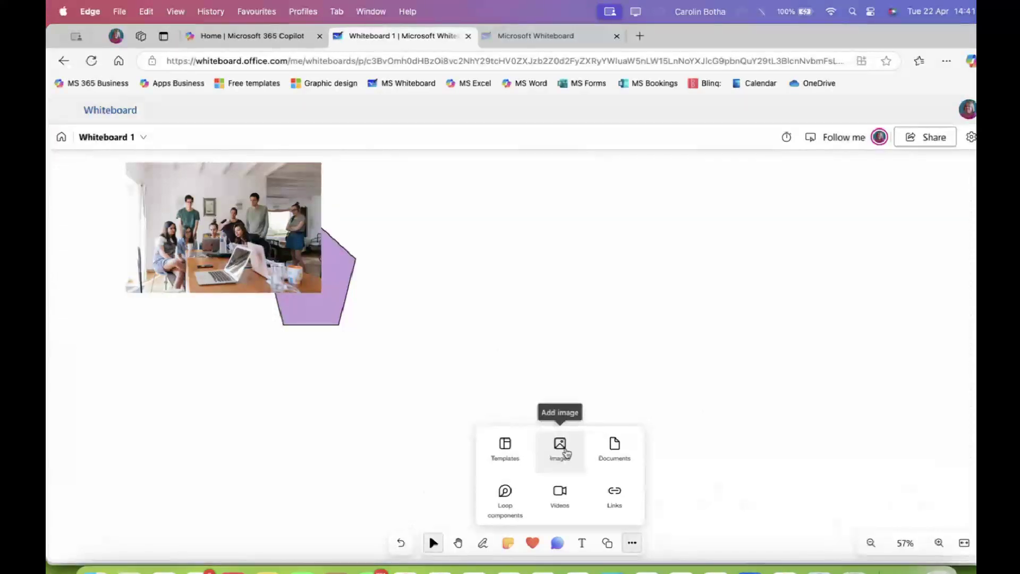
Choose the 7 April 2025 presentation from Recent files as the document to insert
click(604, 464)
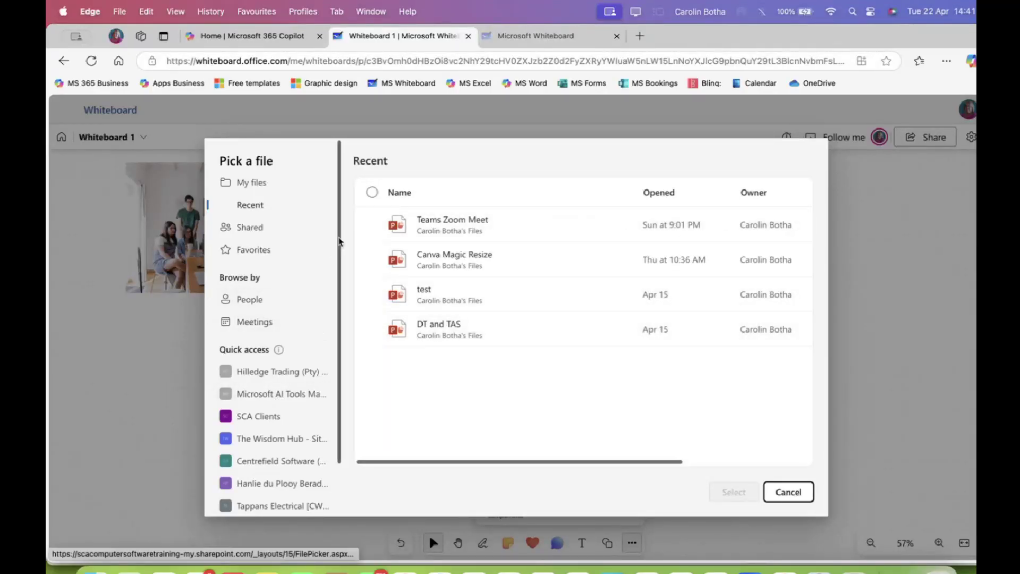
click(246, 184)
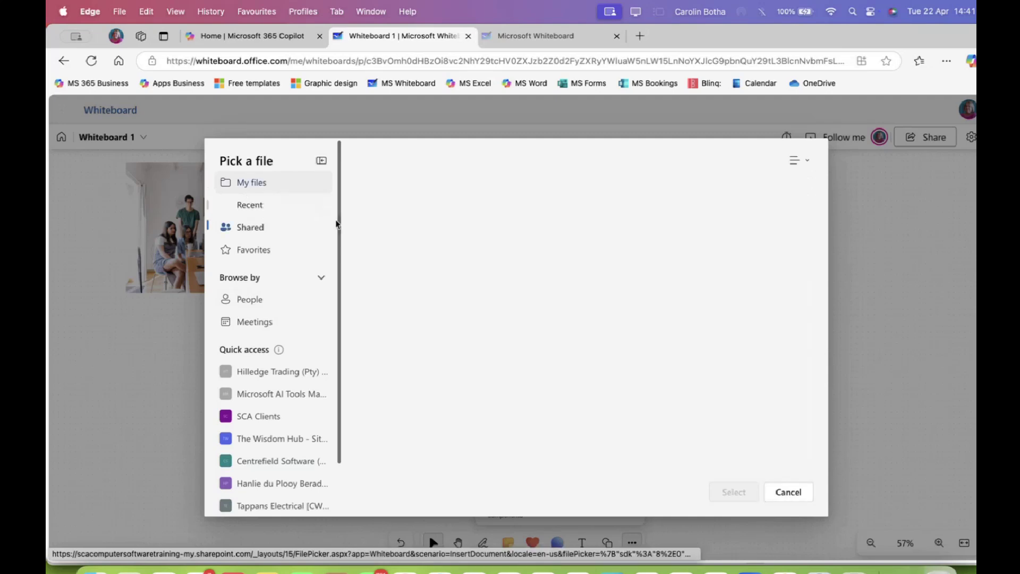
scroll(446, 340, down, 3)
scroll(446, 345, down, 1)
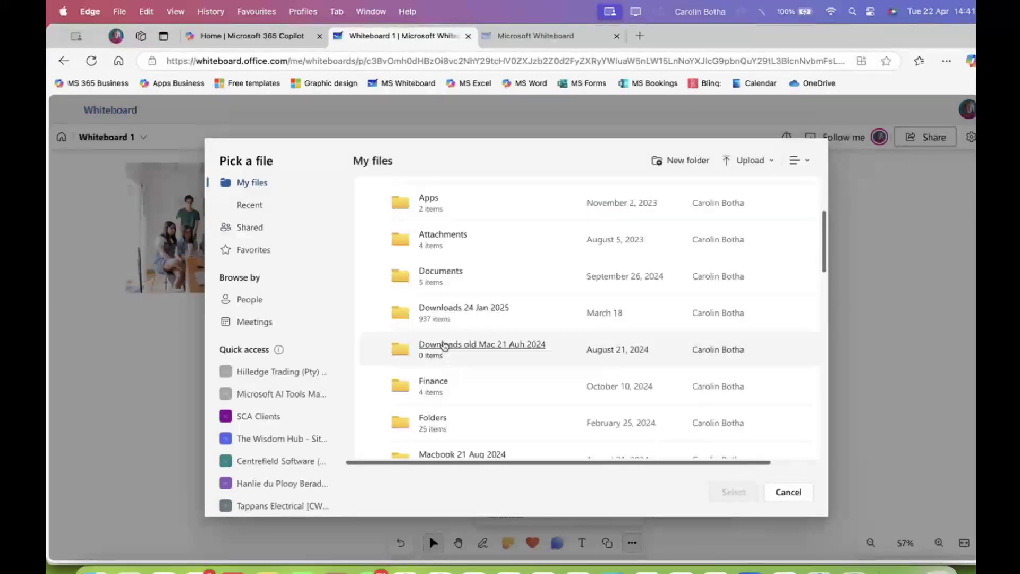
click(434, 272)
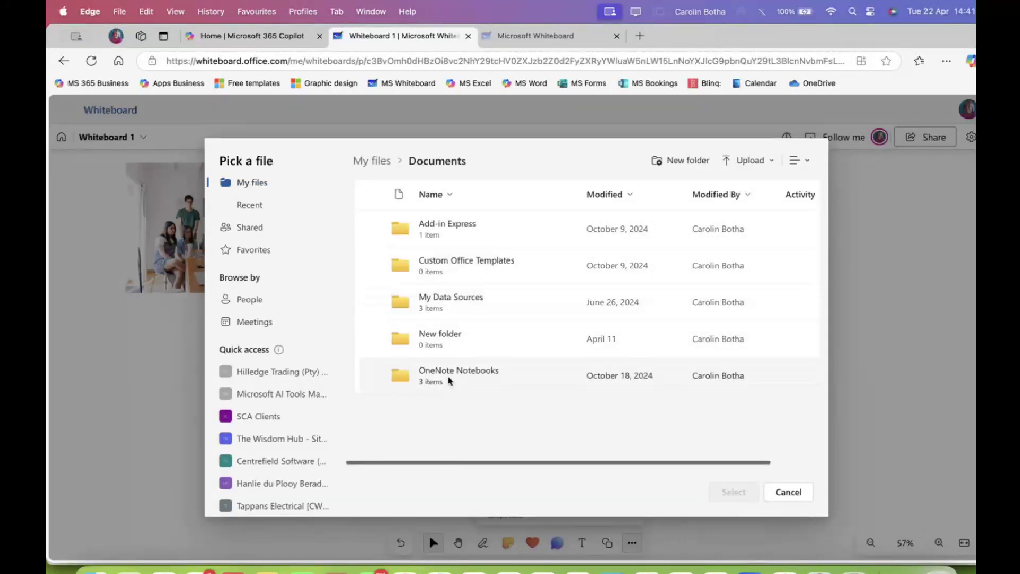
click(253, 206)
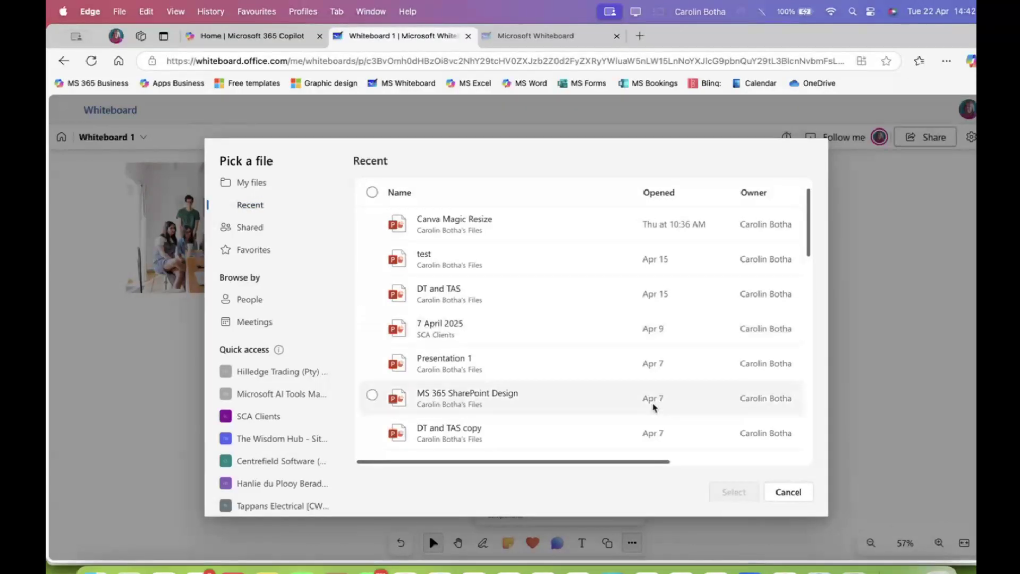
click(373, 327)
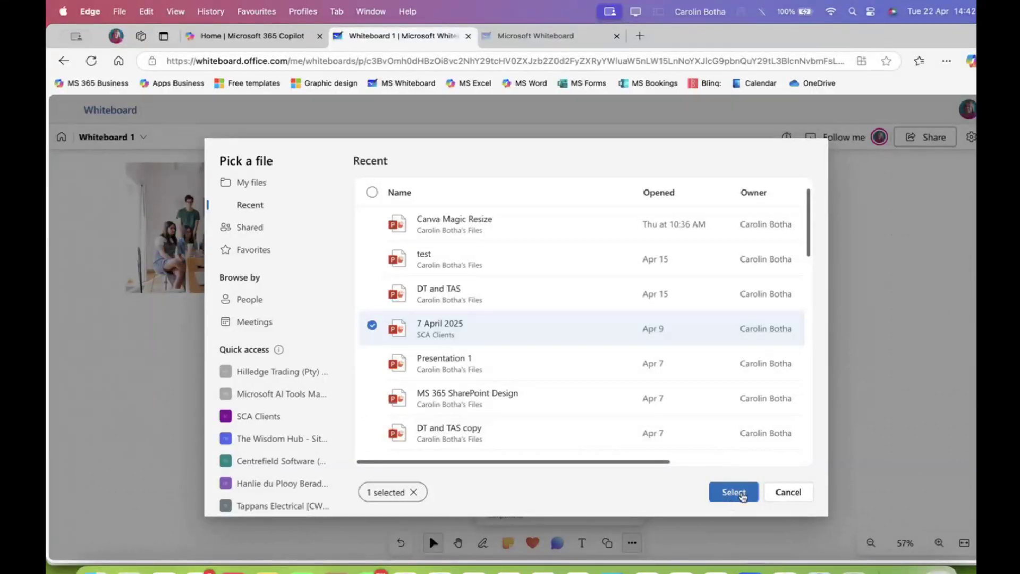
click(733, 491)
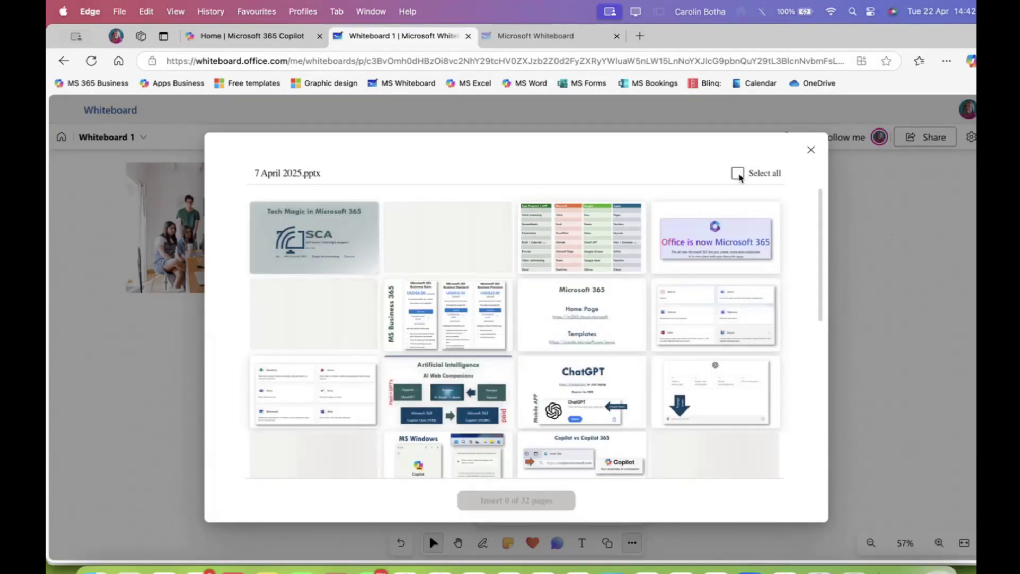
Insert slide 3, the Microsoft/Google/Apple app comparison table, and drag it toward the centre
click(597, 243)
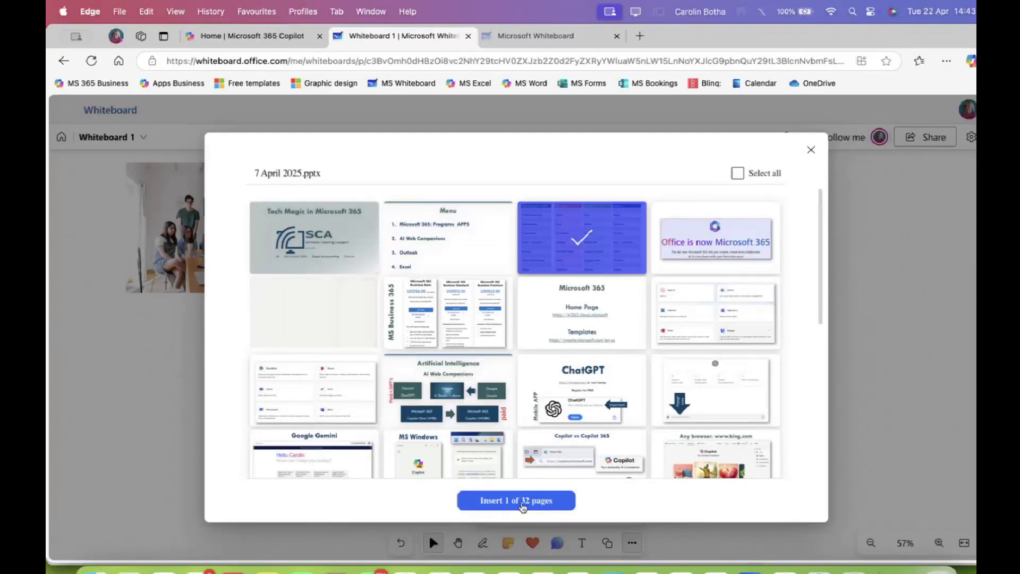
click(523, 501)
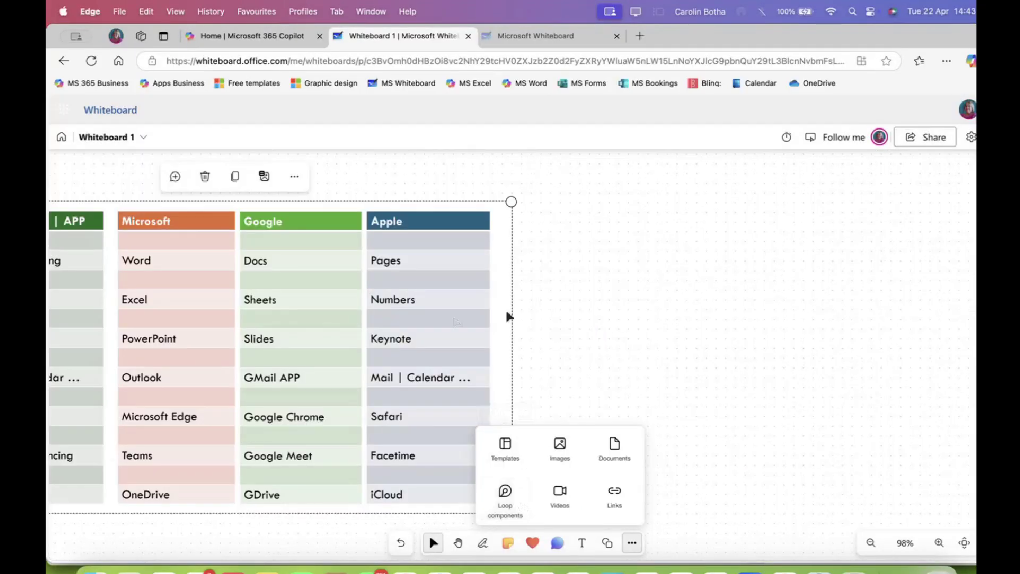
drag(363, 292, 709, 273)
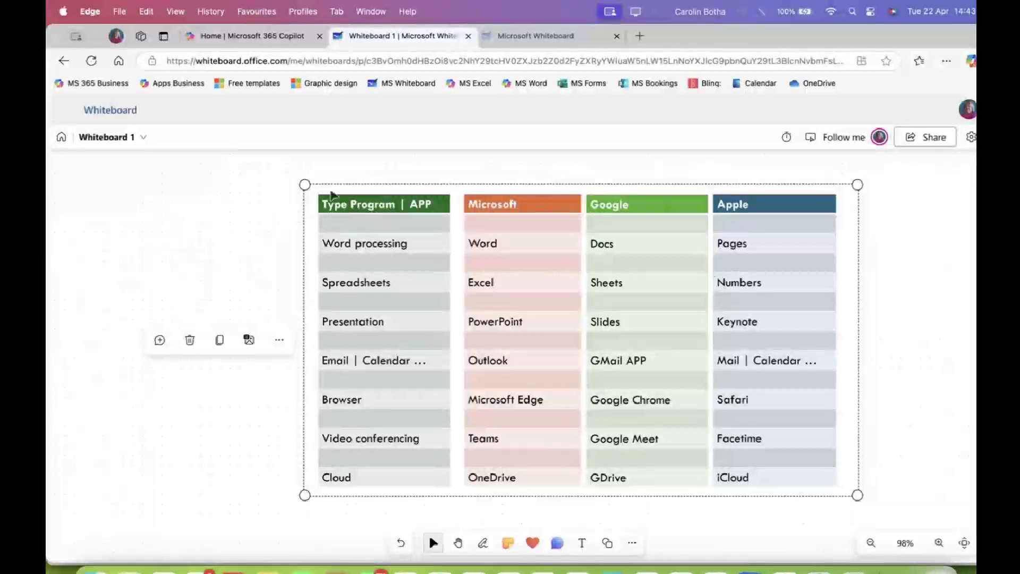
Shrink the comparison table and position it at the board's upper right
drag(304, 185, 494, 292)
drag(589, 318, 487, 223)
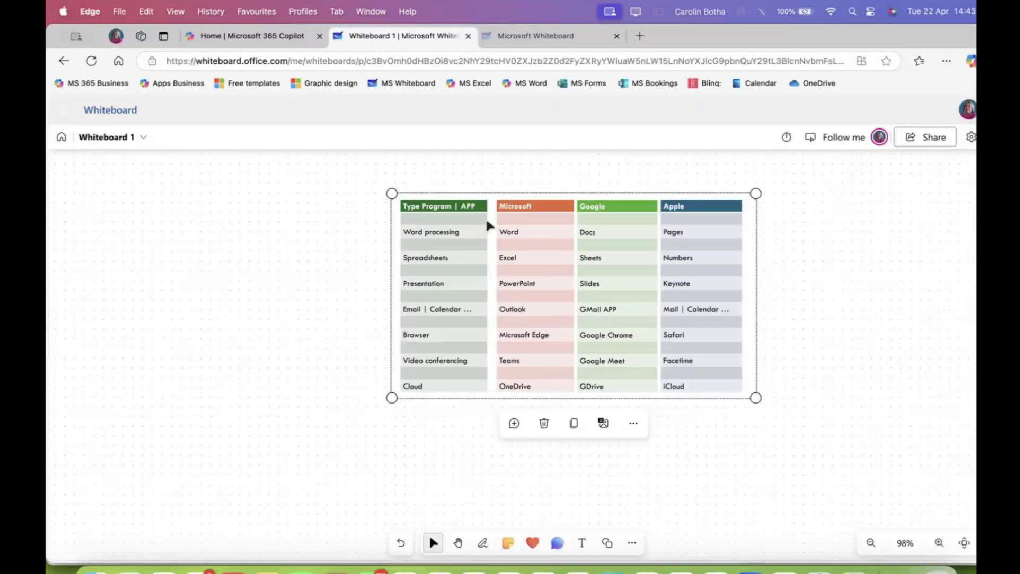
drag(563, 235, 693, 208)
drag(522, 373, 339, 478)
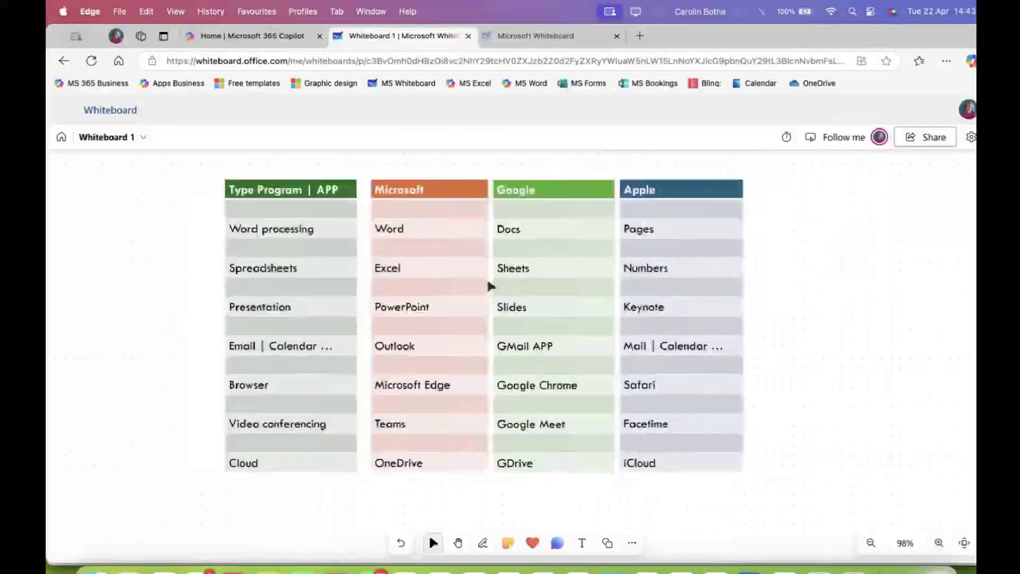
click(349, 244)
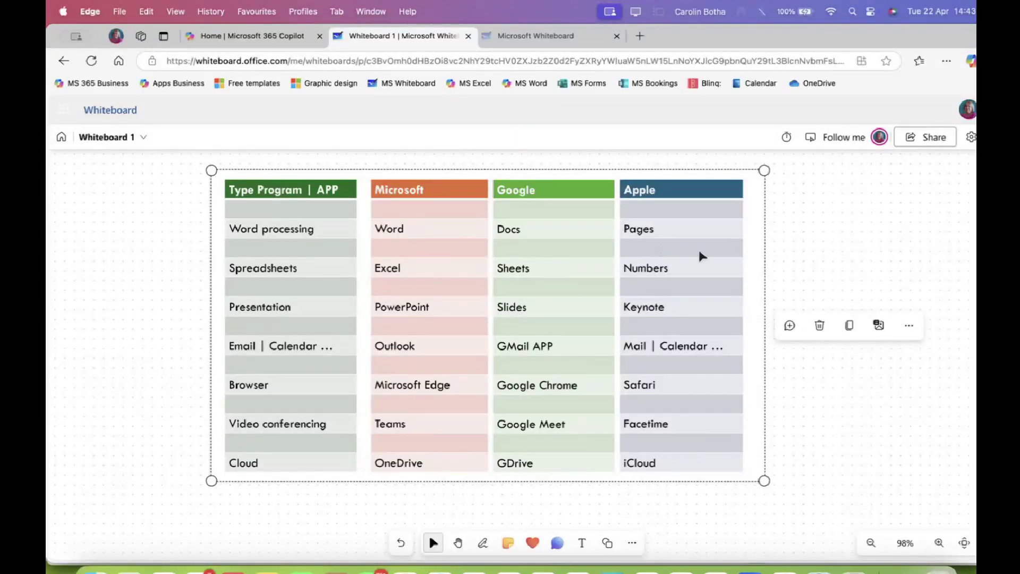
drag(765, 169, 572, 321)
drag(430, 380, 838, 262)
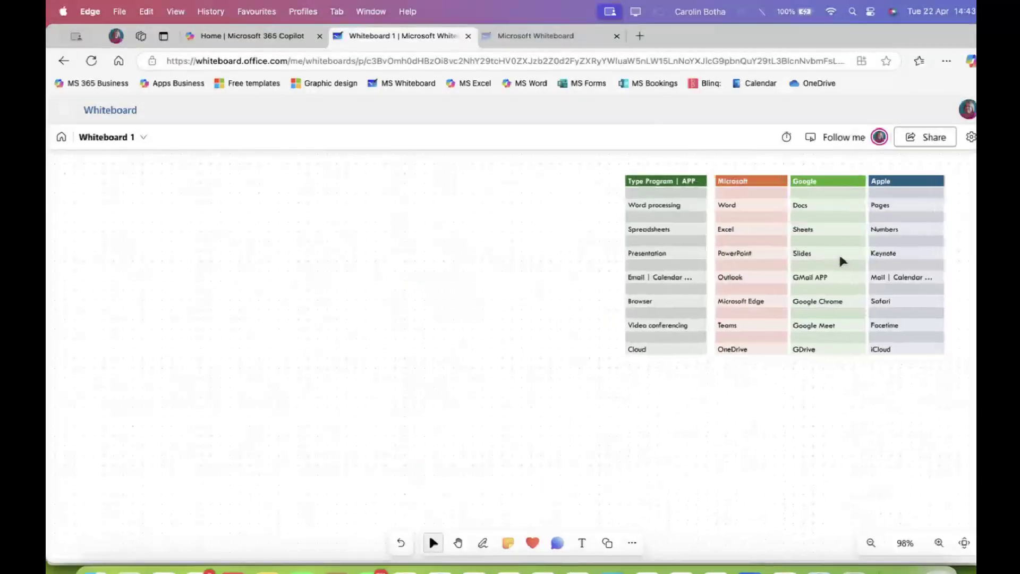
click(356, 319)
click(632, 543)
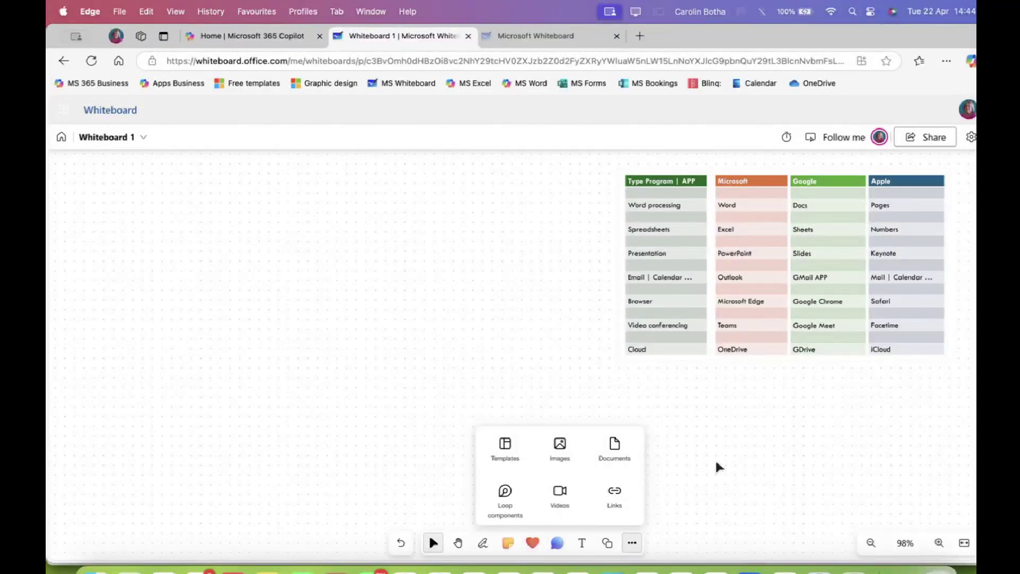
click(557, 543)
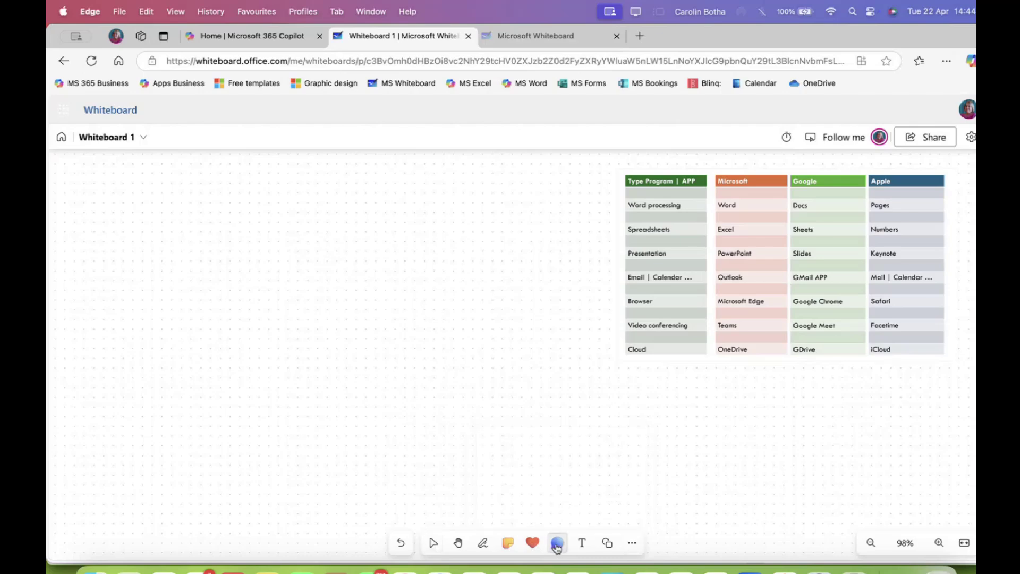
click(540, 546)
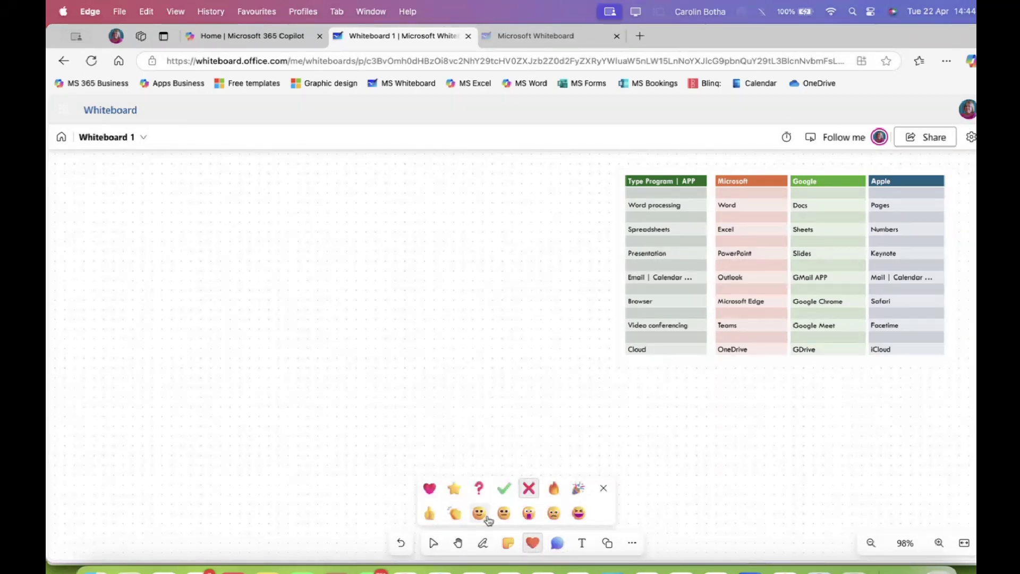
click(604, 488)
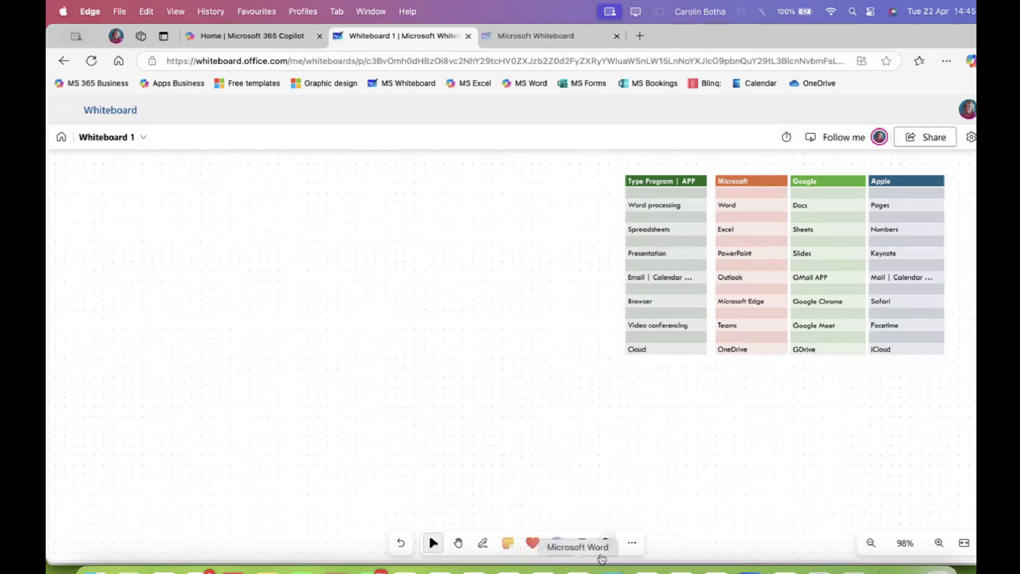
click(632, 542)
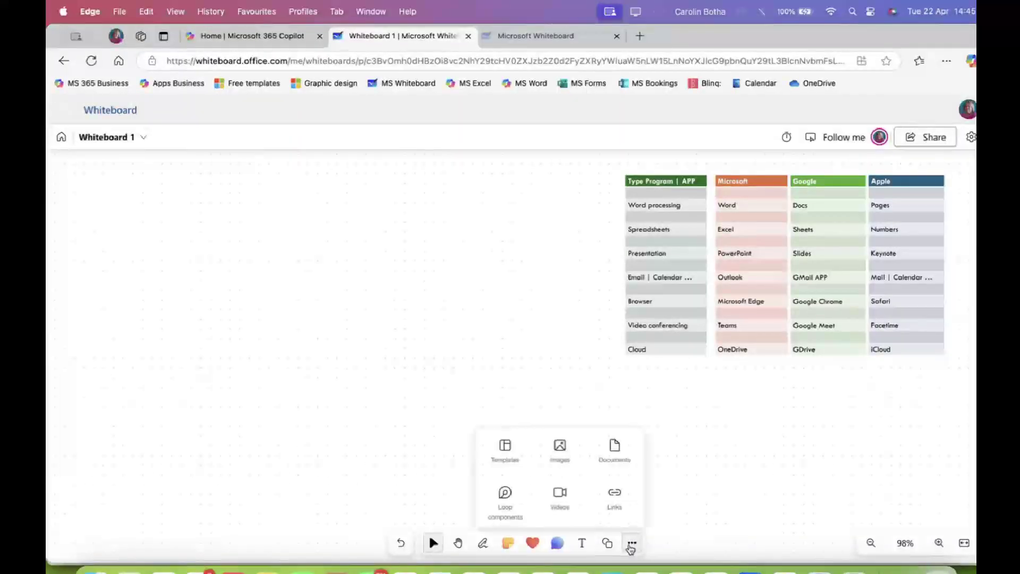
click(614, 498)
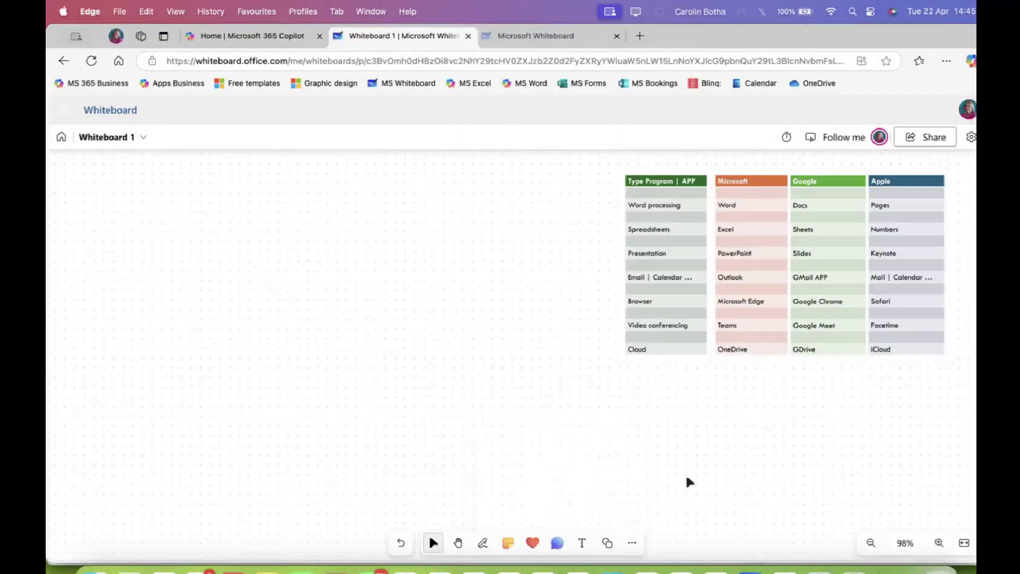
Create Whiteboard 2 from the Where in the world template and zoom out to see it all
click(61, 138)
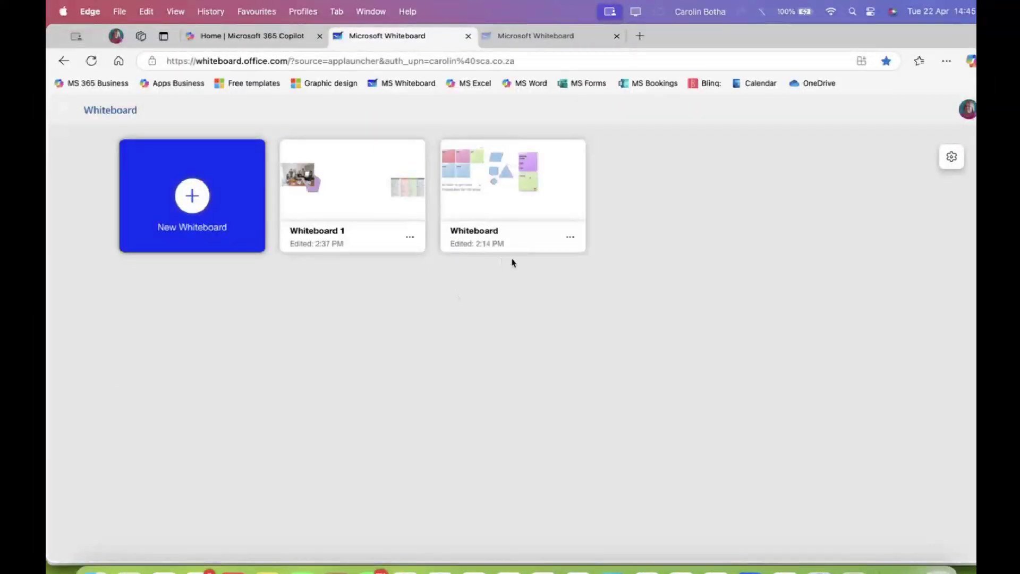
click(219, 198)
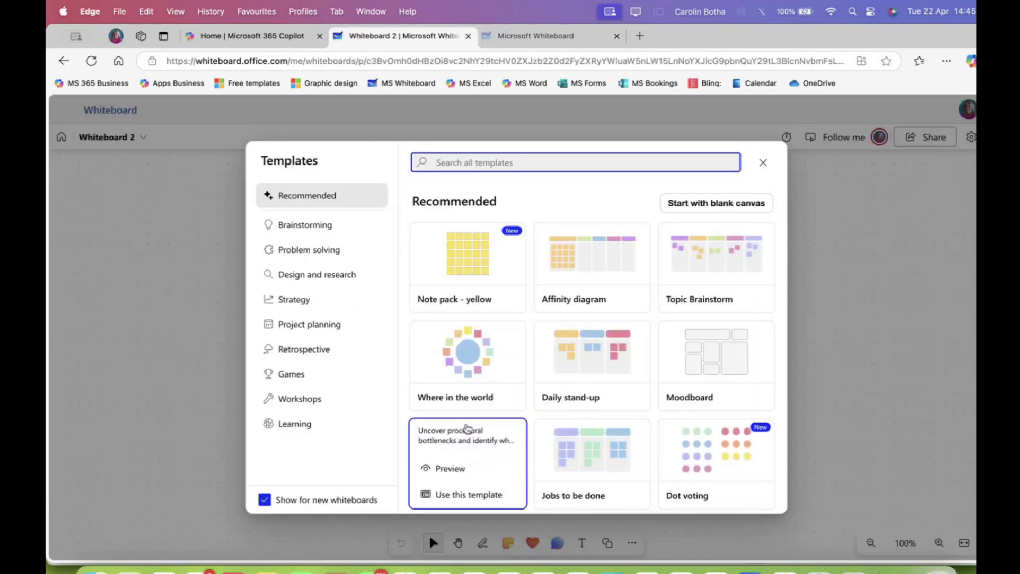
mouse_move(469, 348)
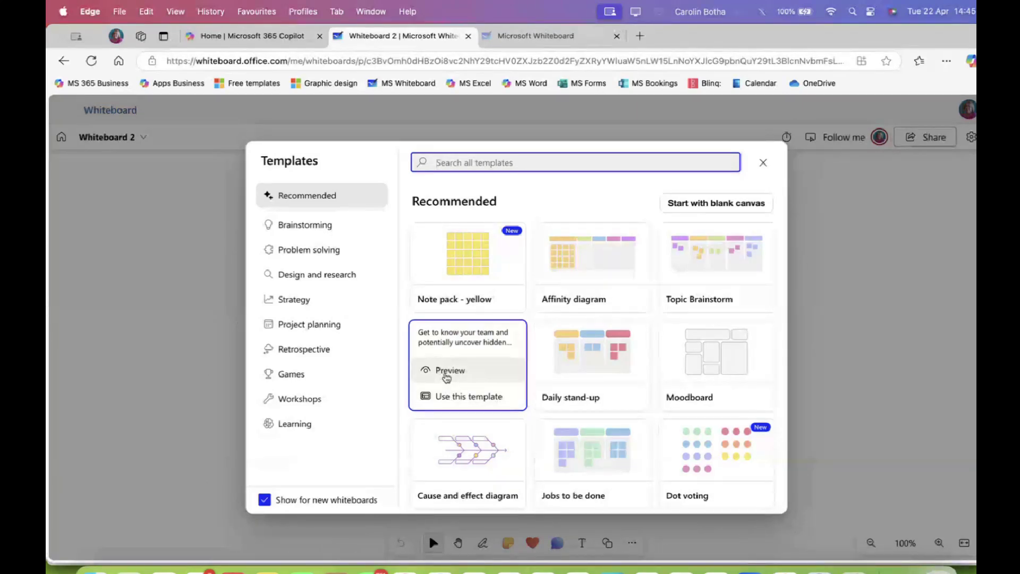
click(449, 398)
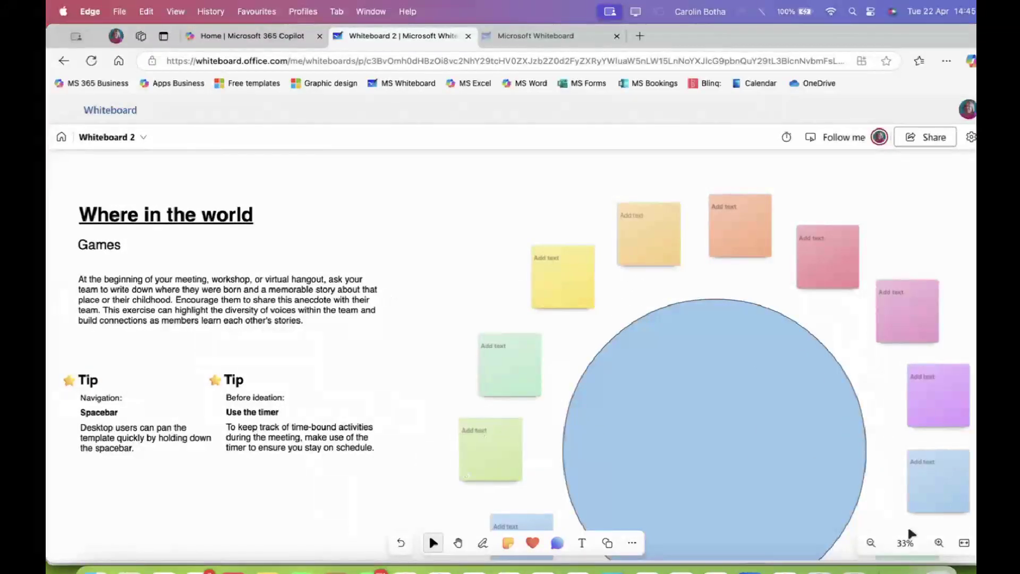
click(871, 543)
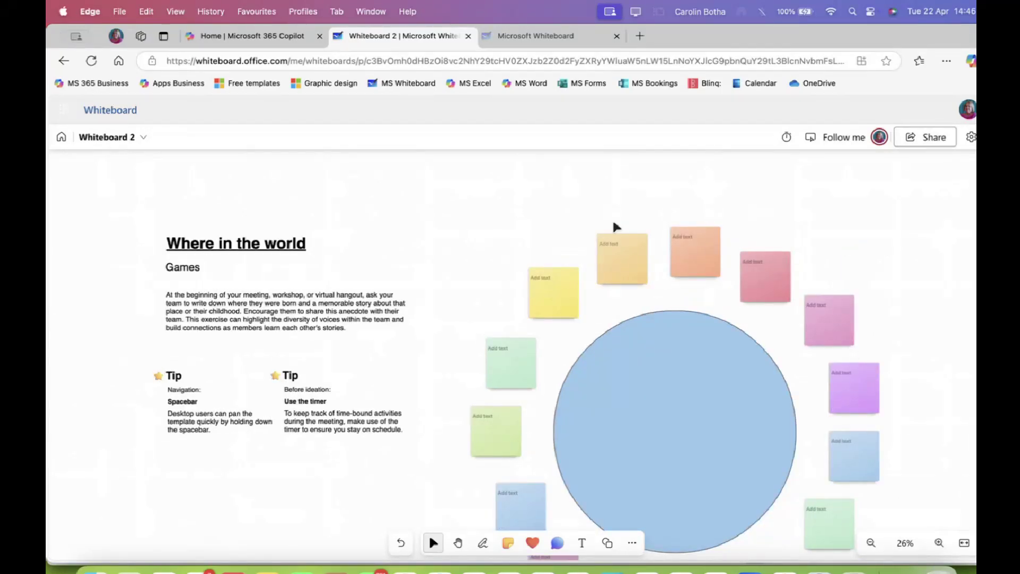
click(675, 425)
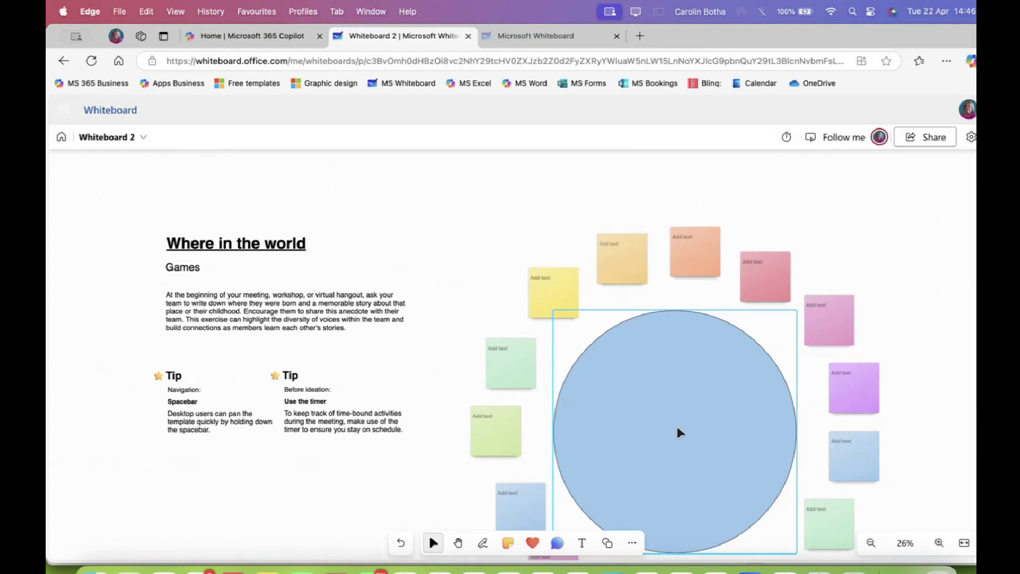
click(509, 366)
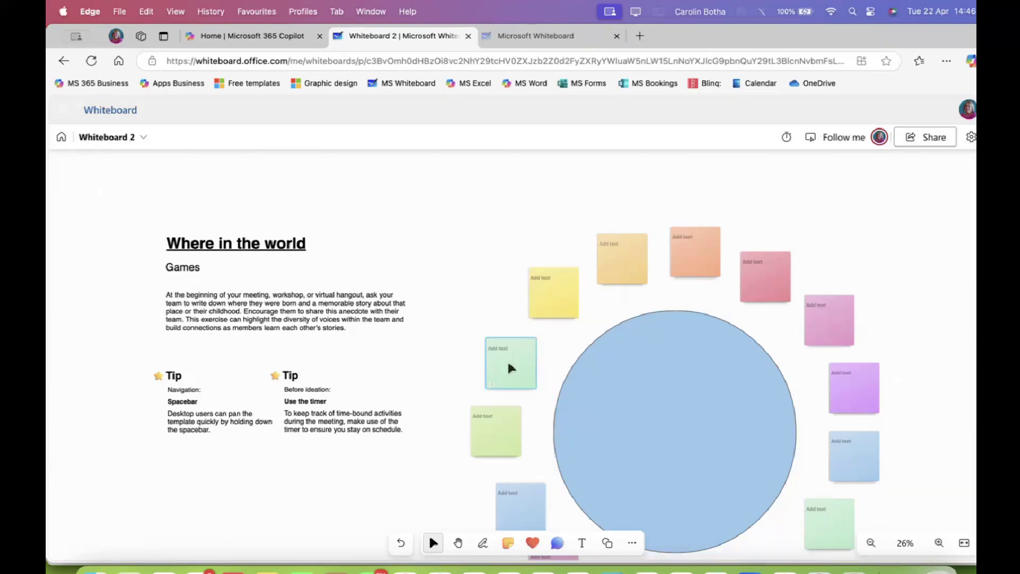
click(248, 257)
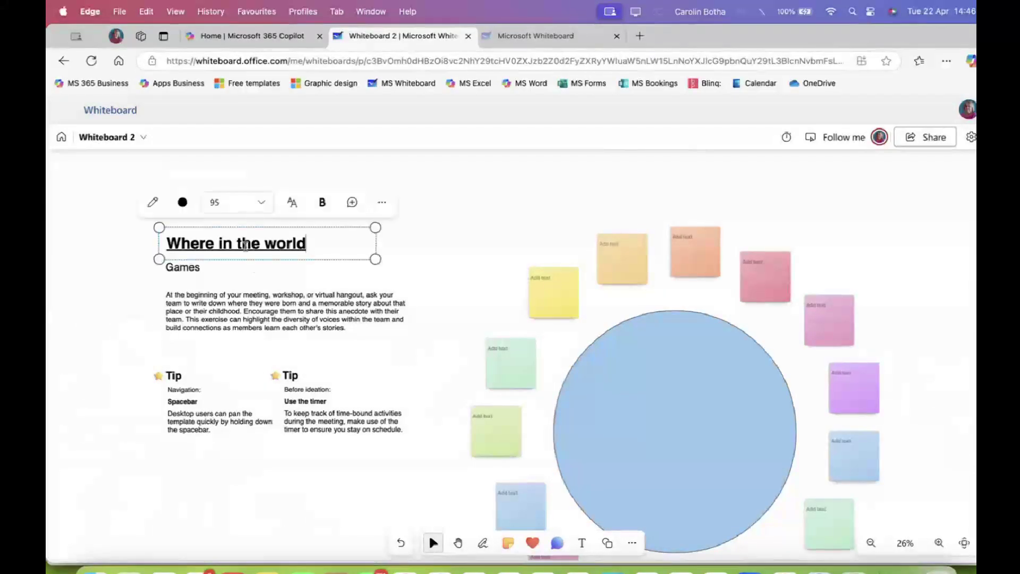
click(196, 267)
click(206, 295)
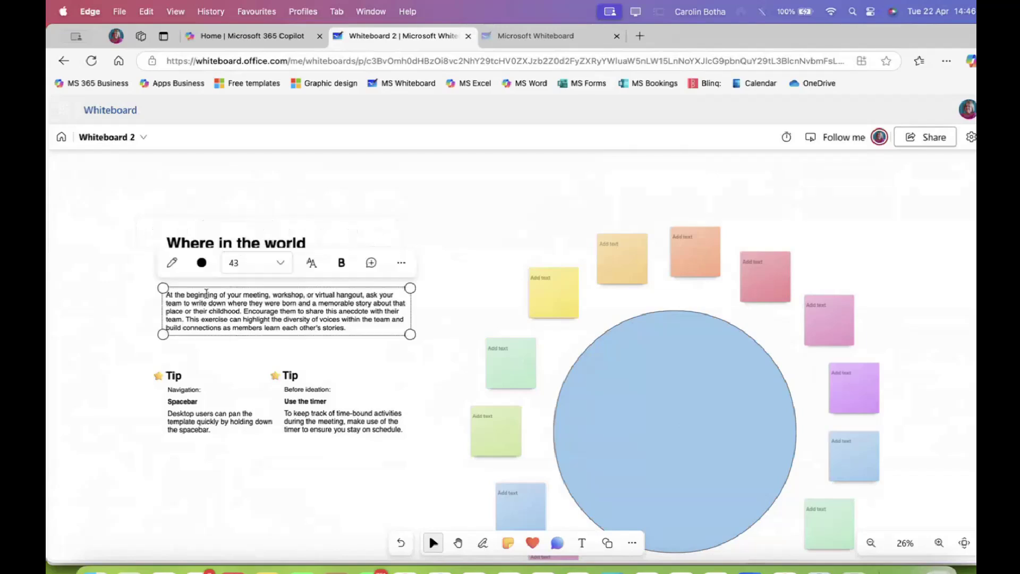
click(166, 397)
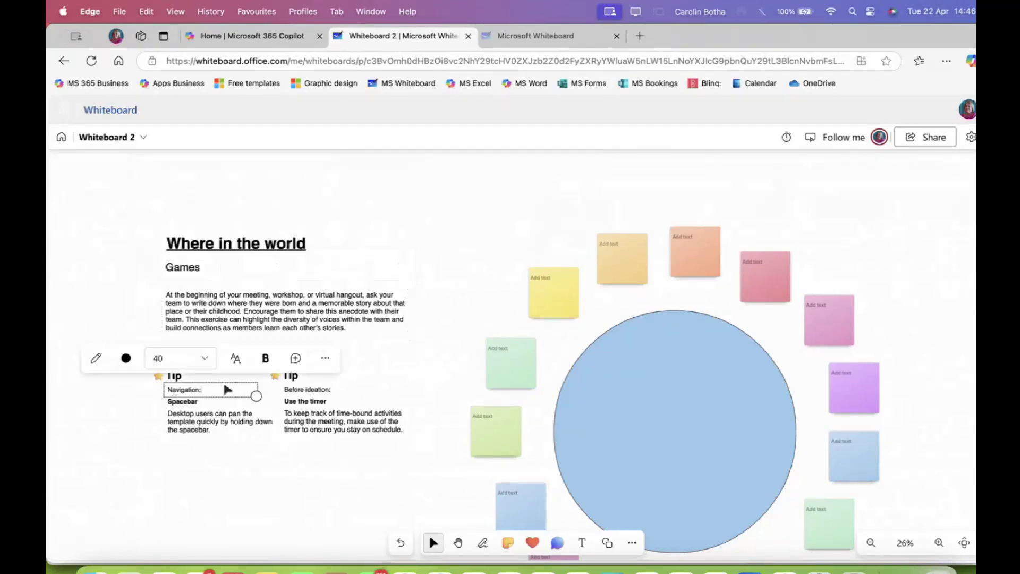
click(325, 401)
click(425, 318)
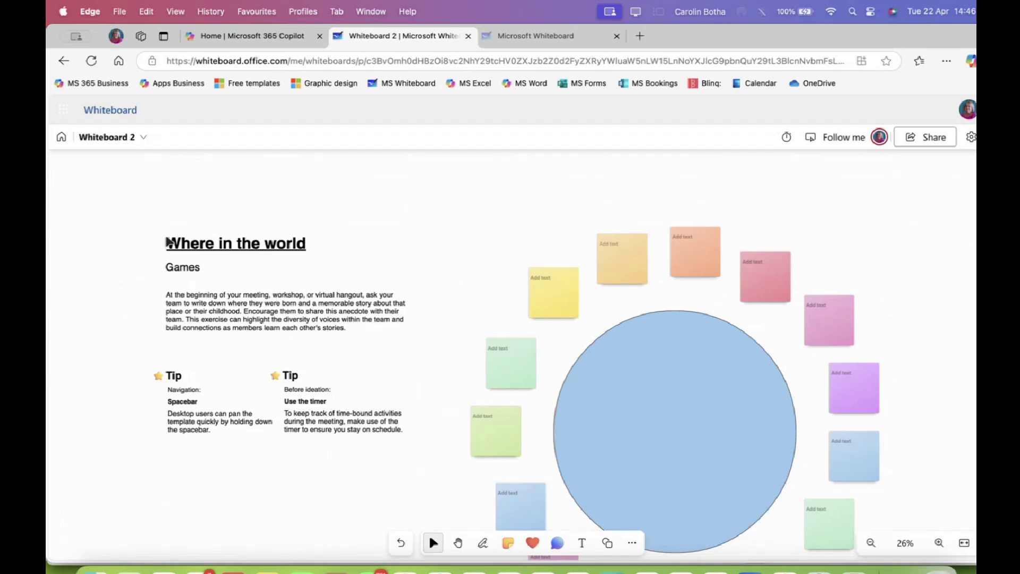
Rename the board to 'Template ex', correcting the 'Templsate' typo before confirming
click(144, 139)
drag(160, 186, 81, 185)
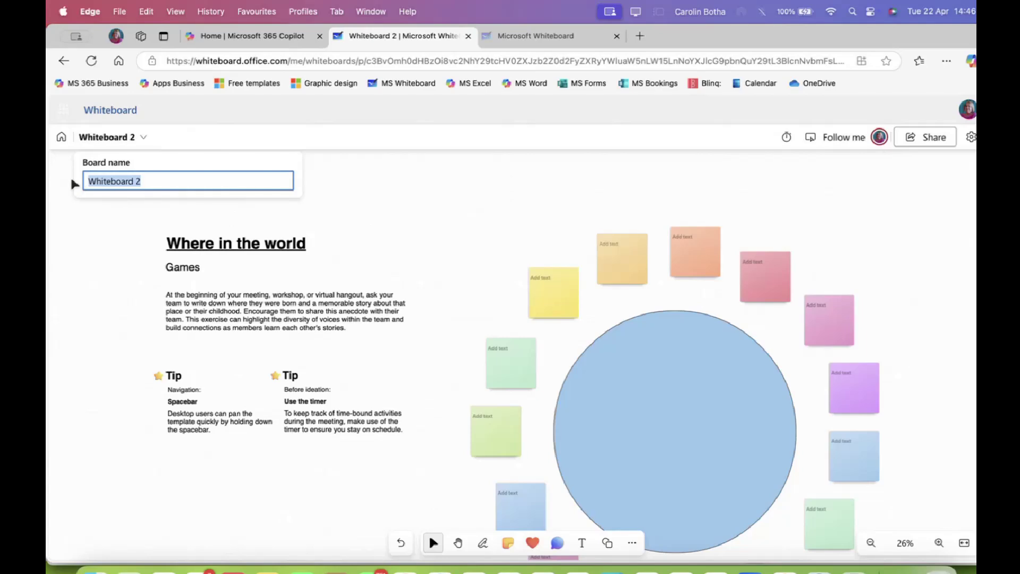
text(Templ)
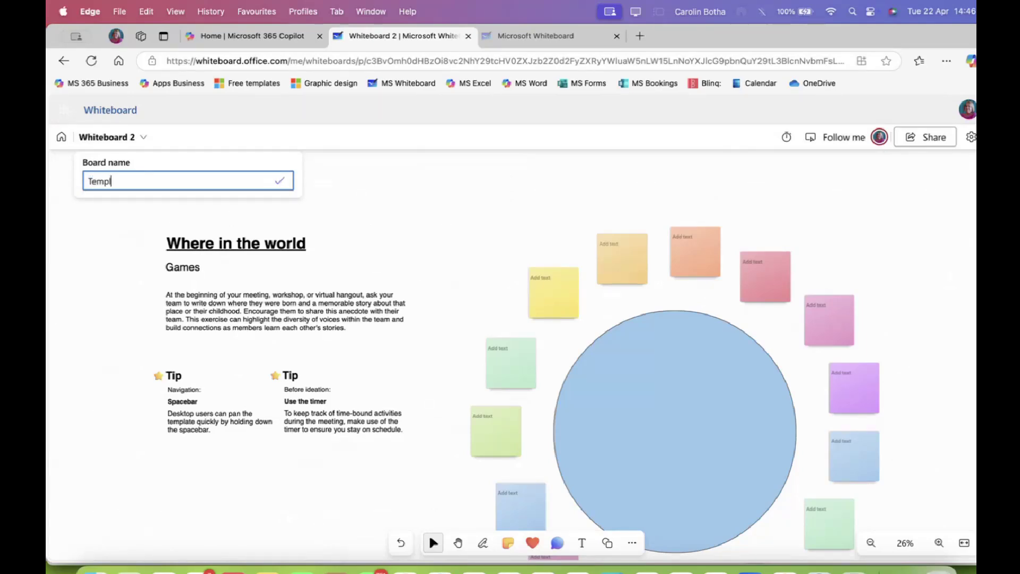
text(ate example)
click(355, 208)
click(142, 138)
key(super+a)
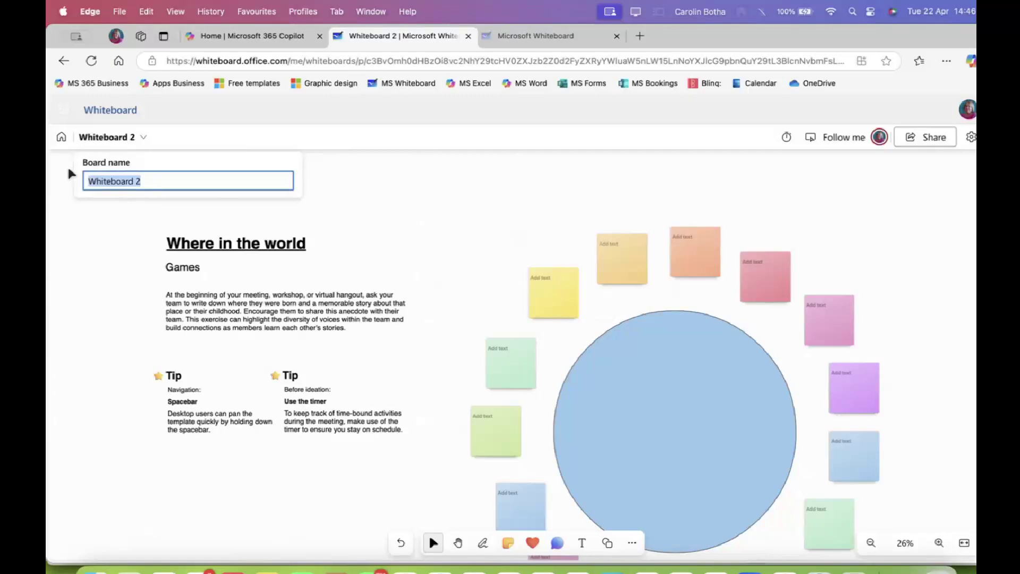
text(Templsate ex)
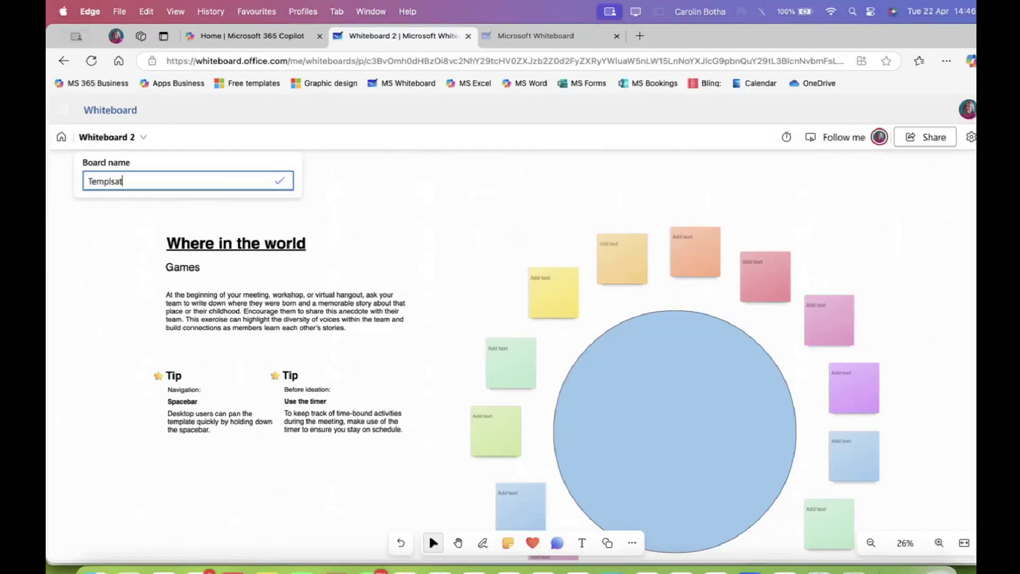
click(114, 180)
key(BackSpace)
key(BackSpace)
click(282, 183)
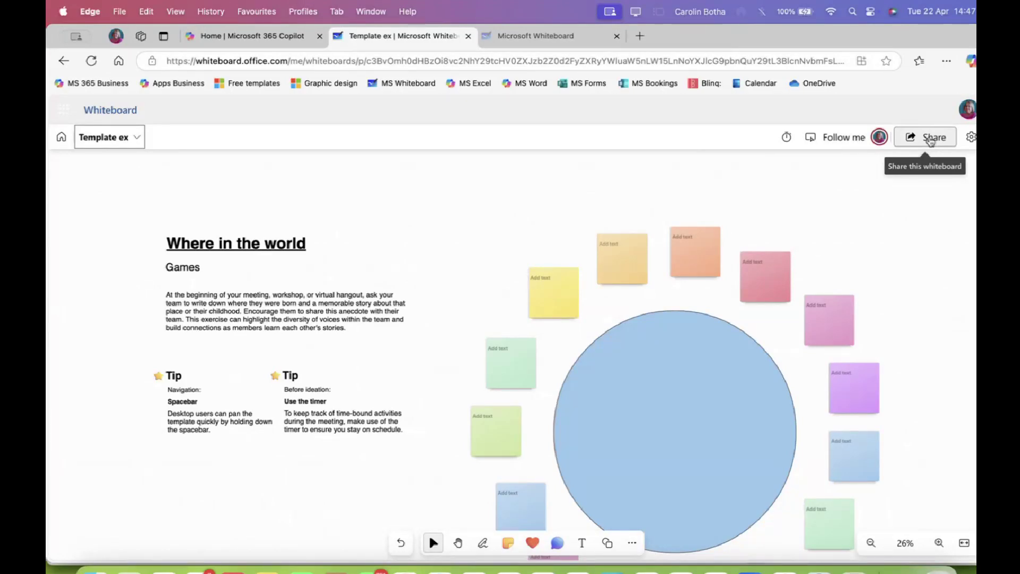
click(931, 139)
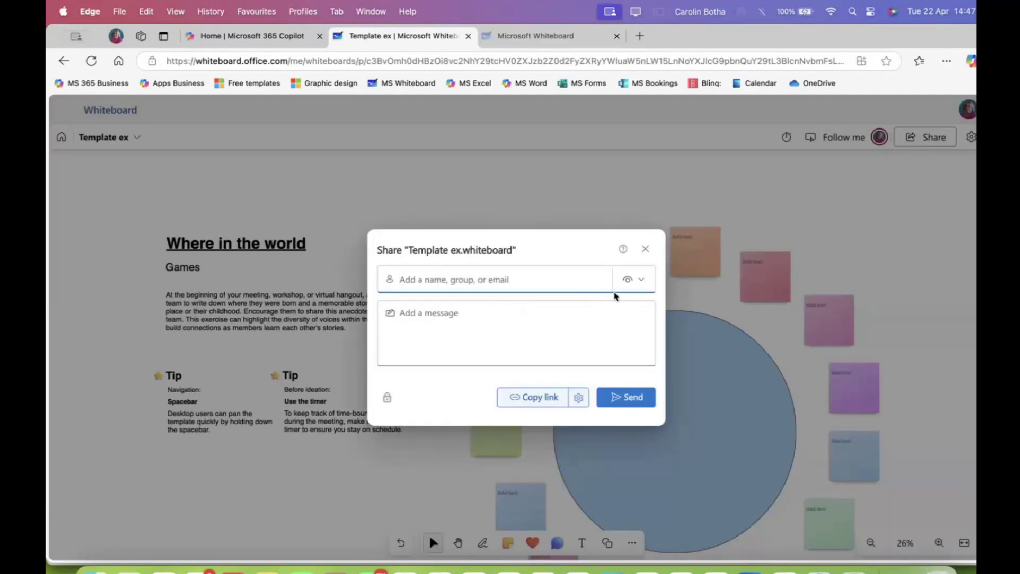
click(579, 398)
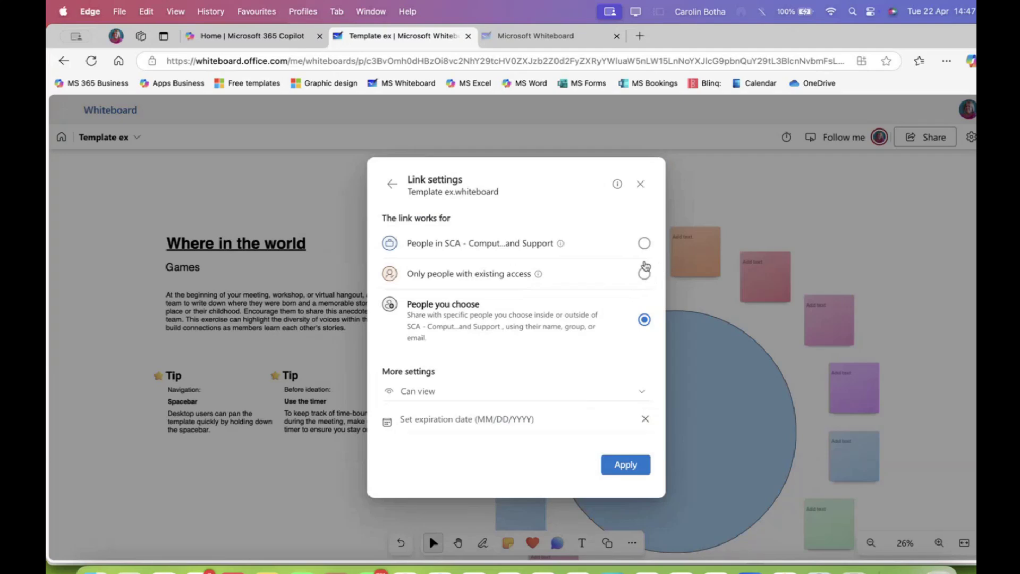
click(511, 399)
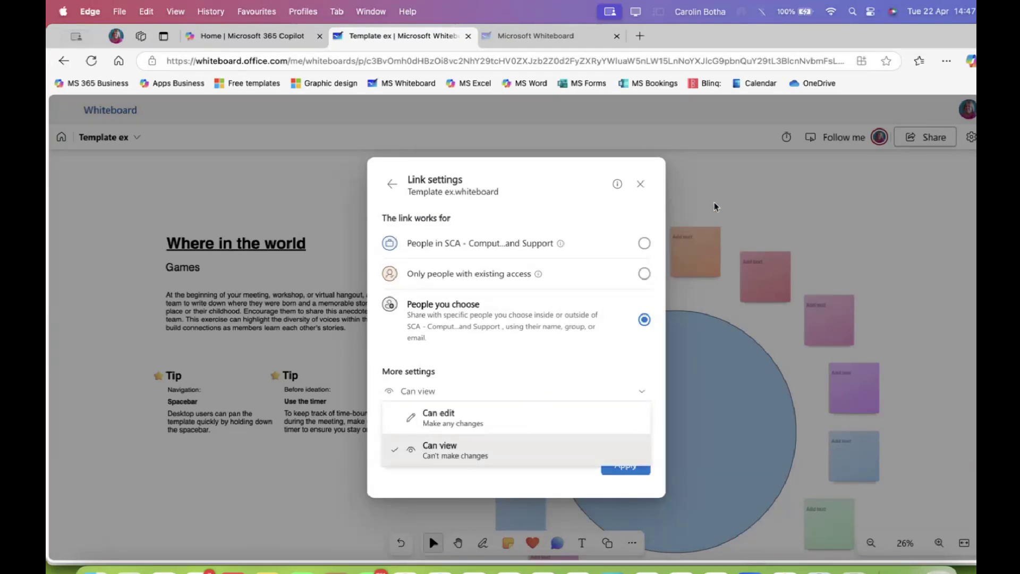
click(715, 207)
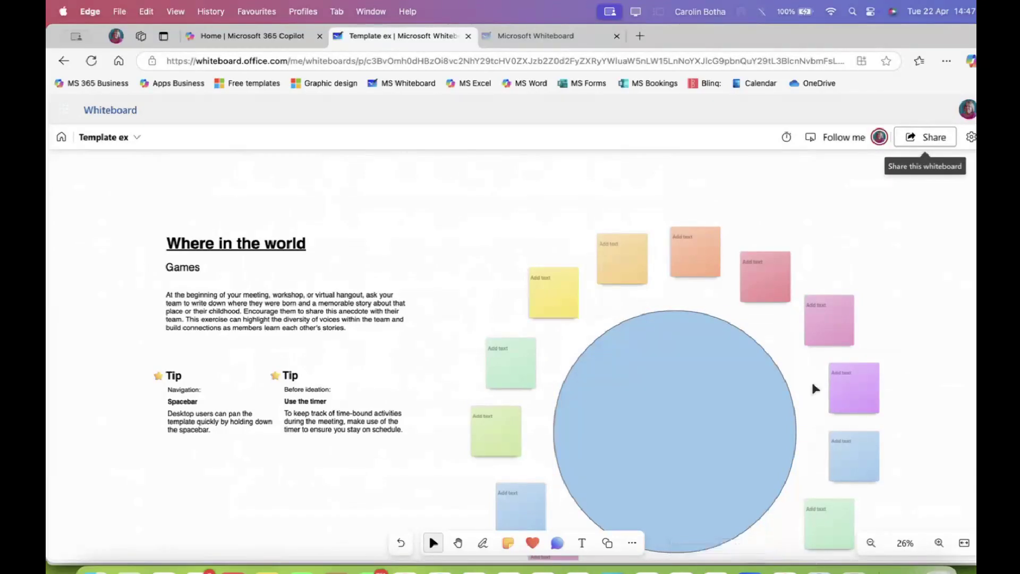
click(902, 139)
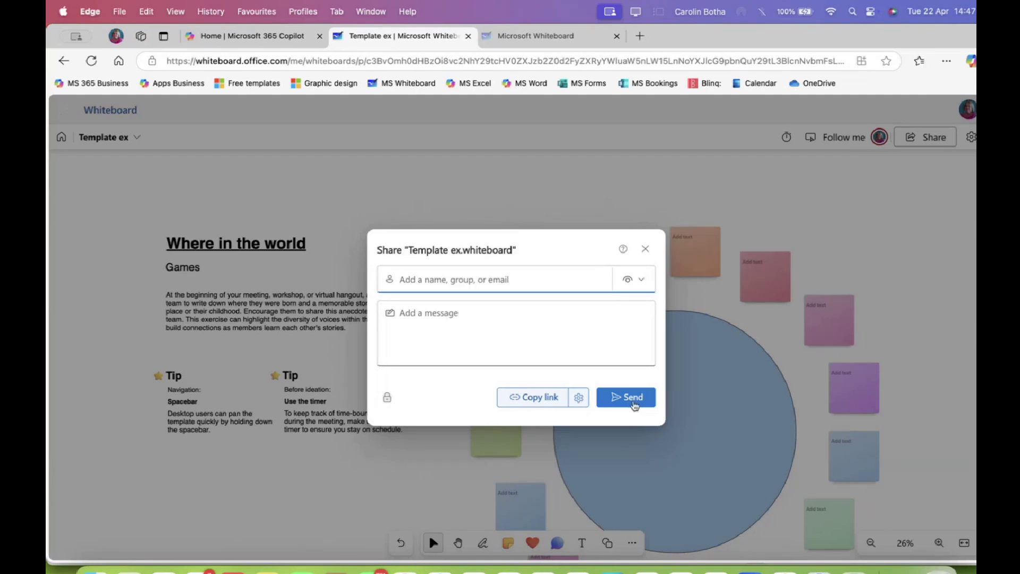
click(645, 249)
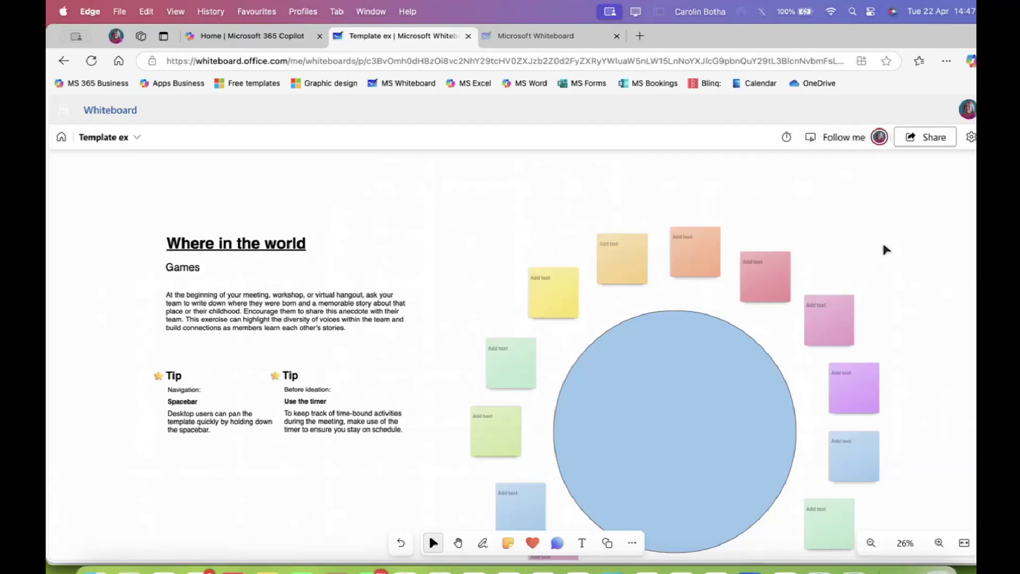
click(925, 137)
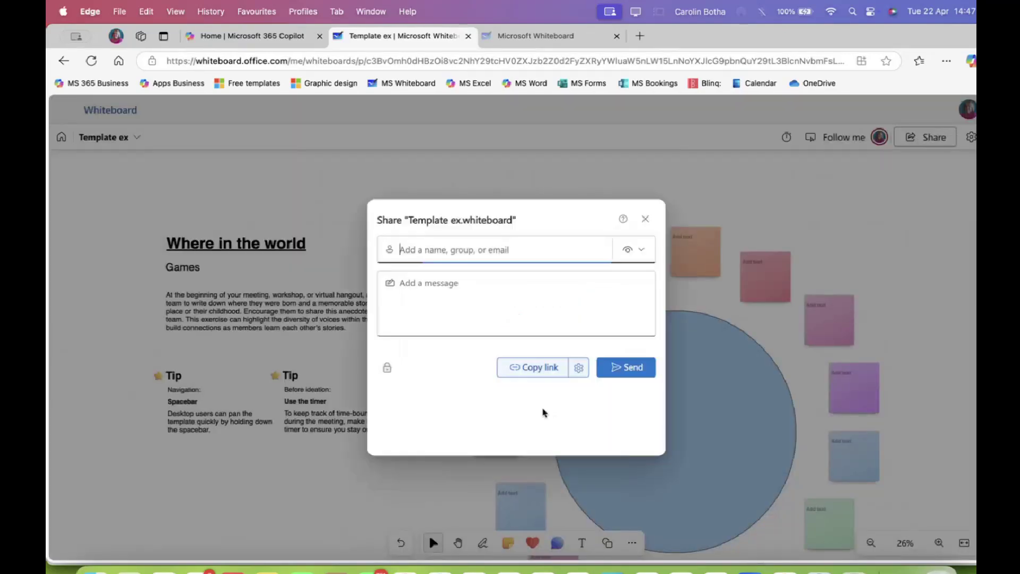
click(645, 286)
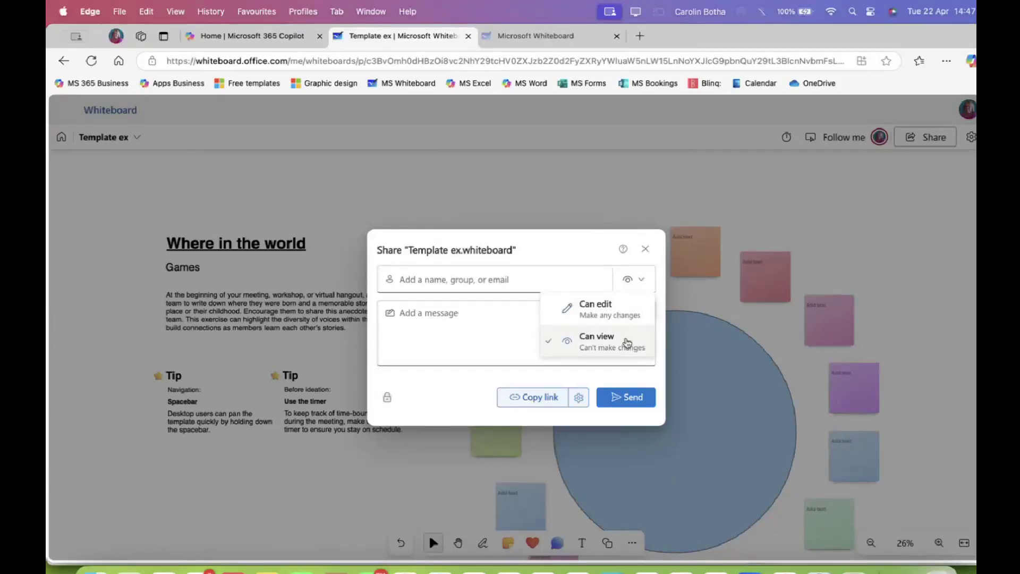
click(839, 204)
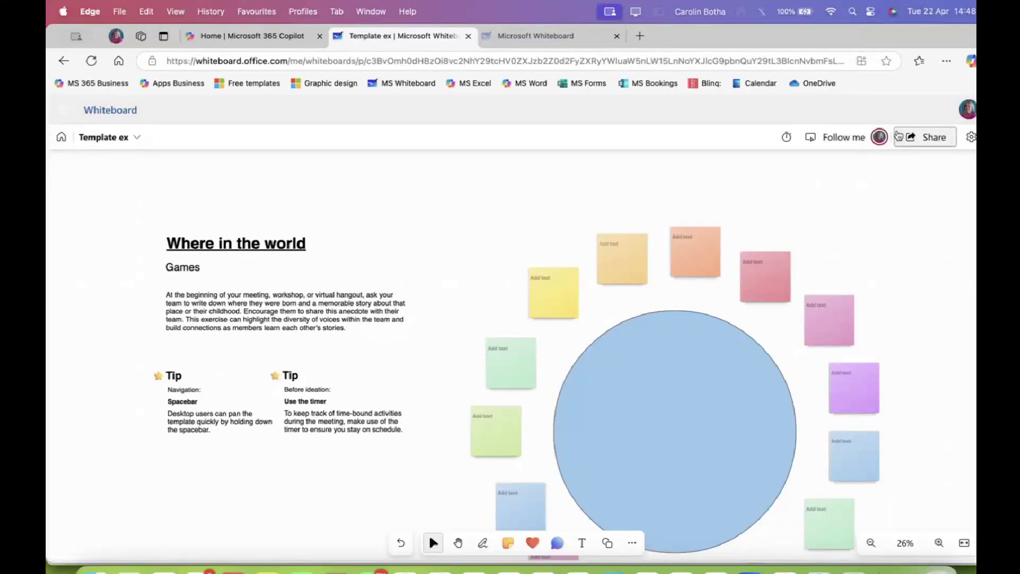
click(879, 137)
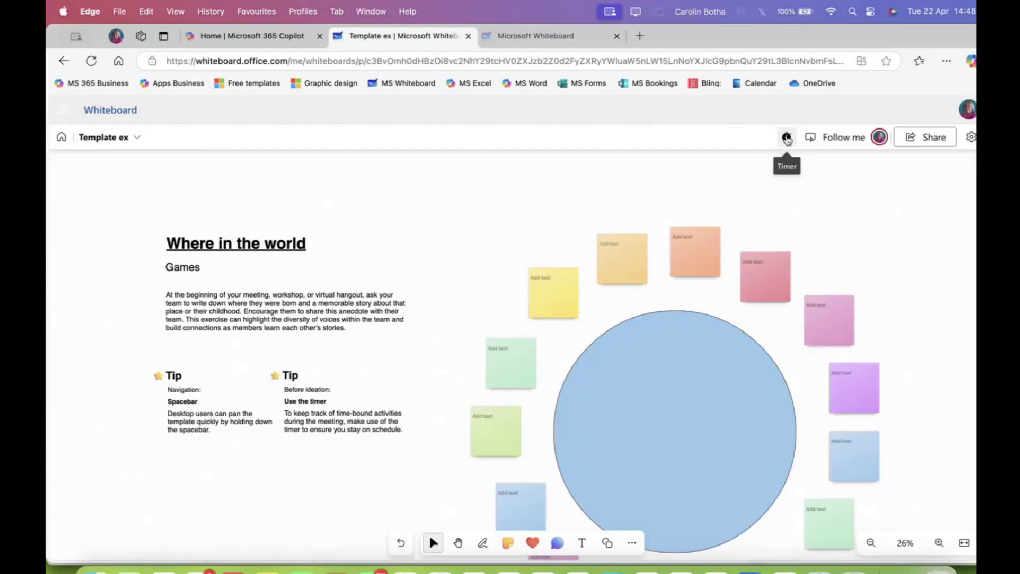
click(787, 138)
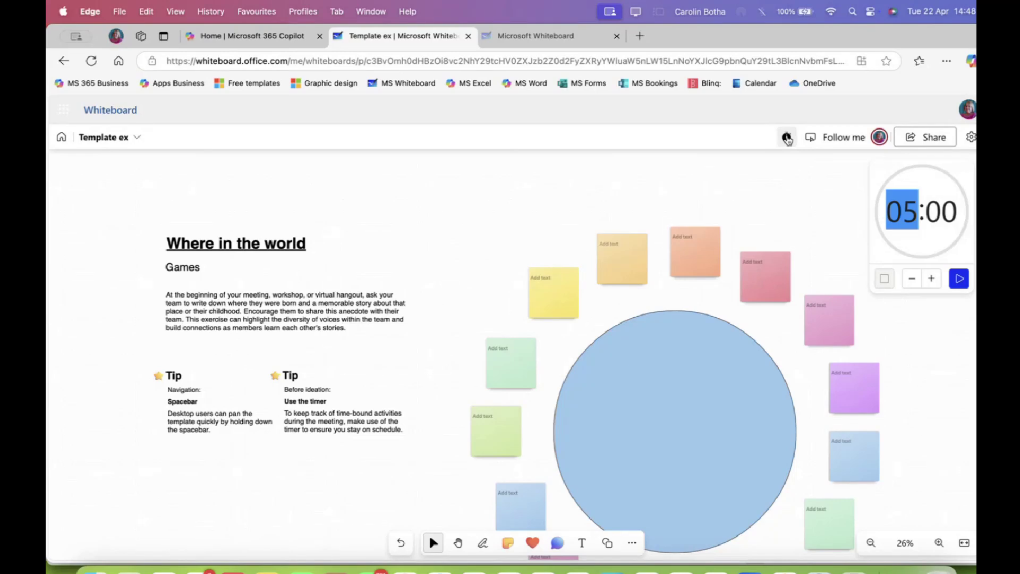
text(03)
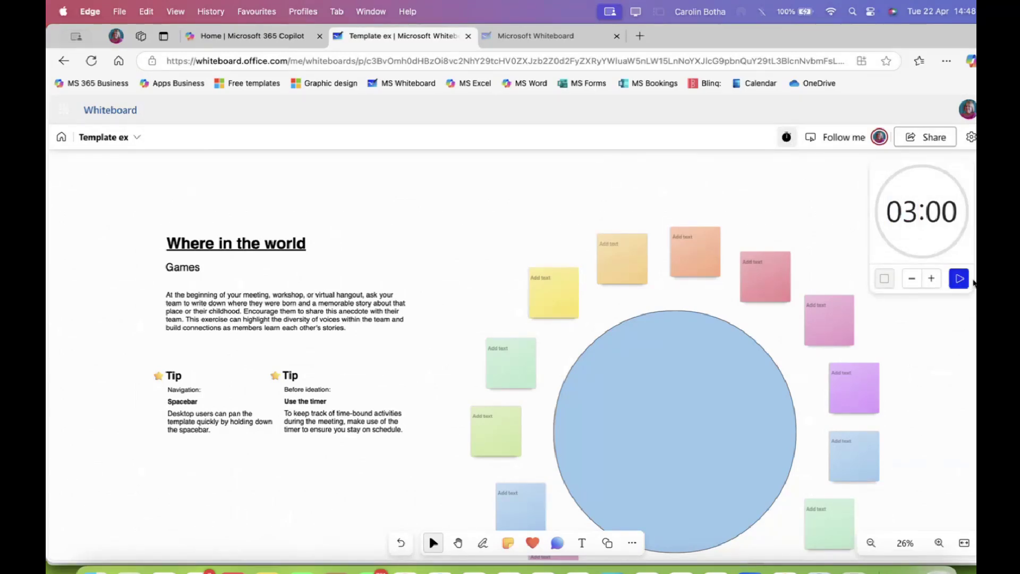
click(965, 282)
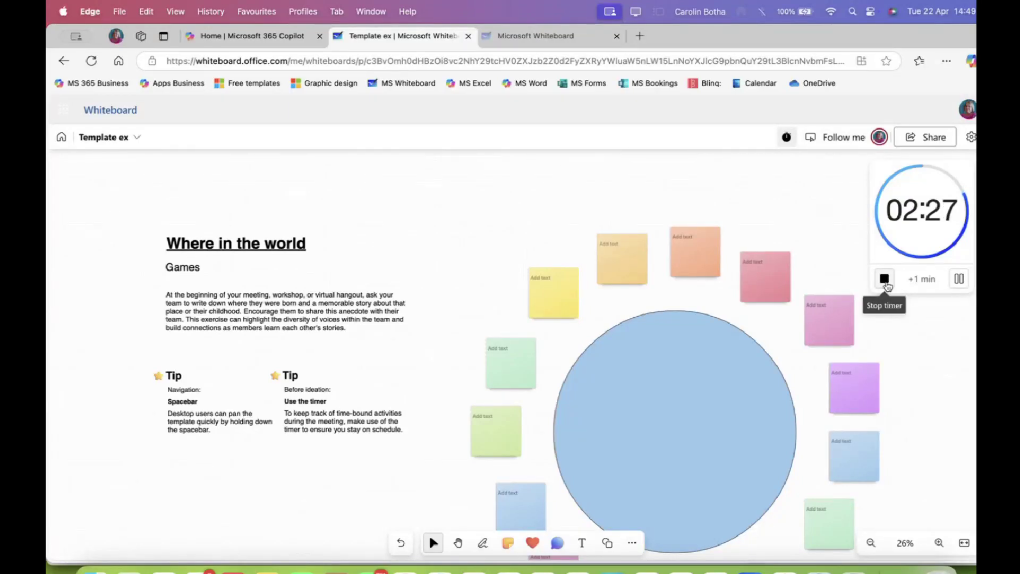
click(959, 279)
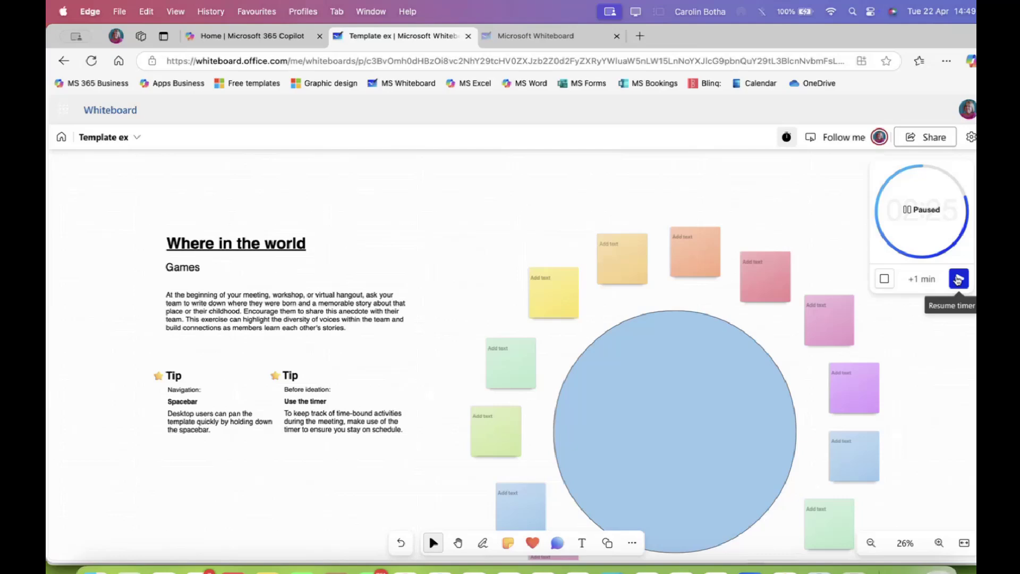
click(958, 279)
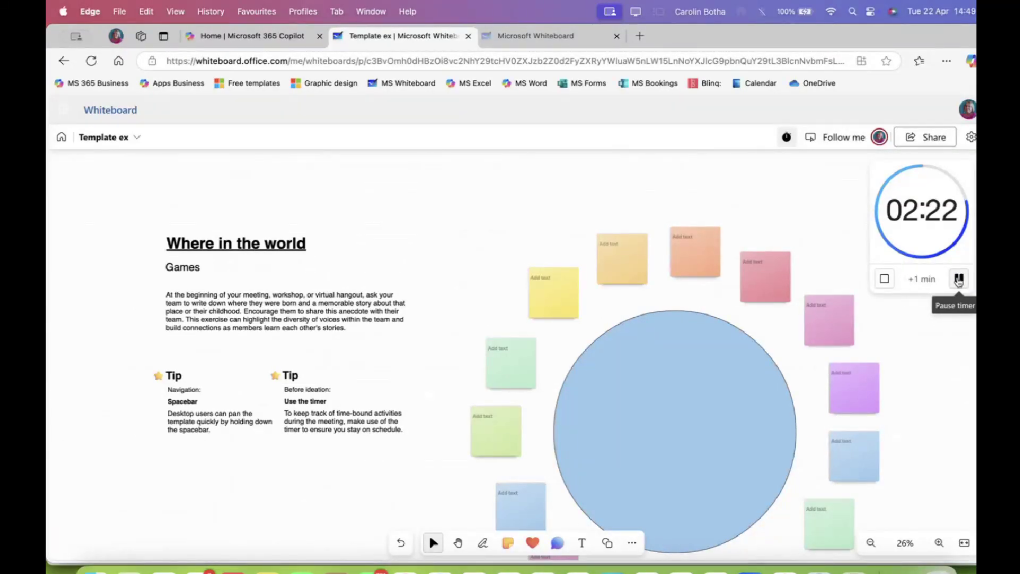
click(887, 284)
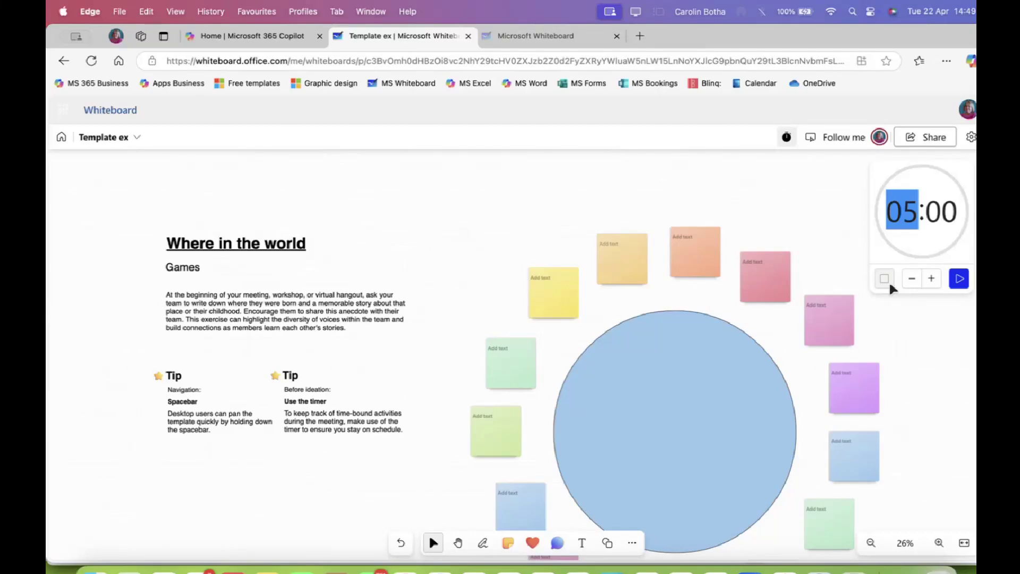
click(973, 349)
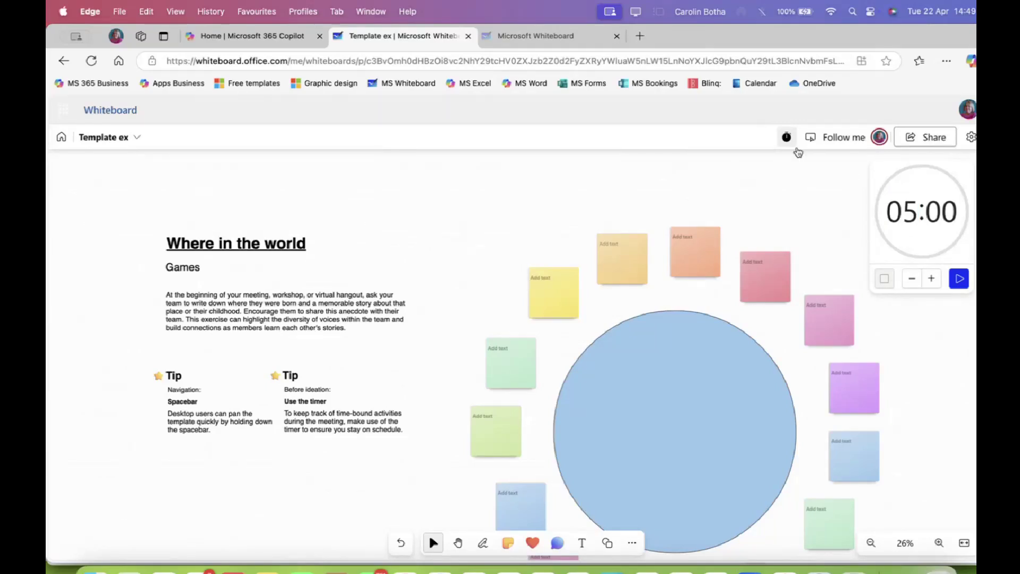
click(789, 140)
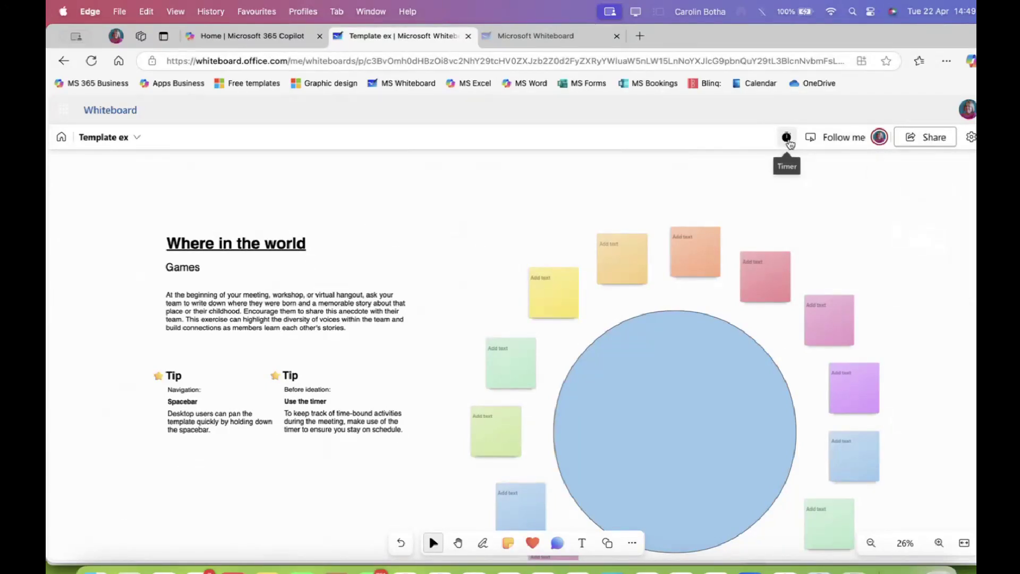
Set the board background to white with a hybrid grid after trying peach, graph and diamonds
click(972, 137)
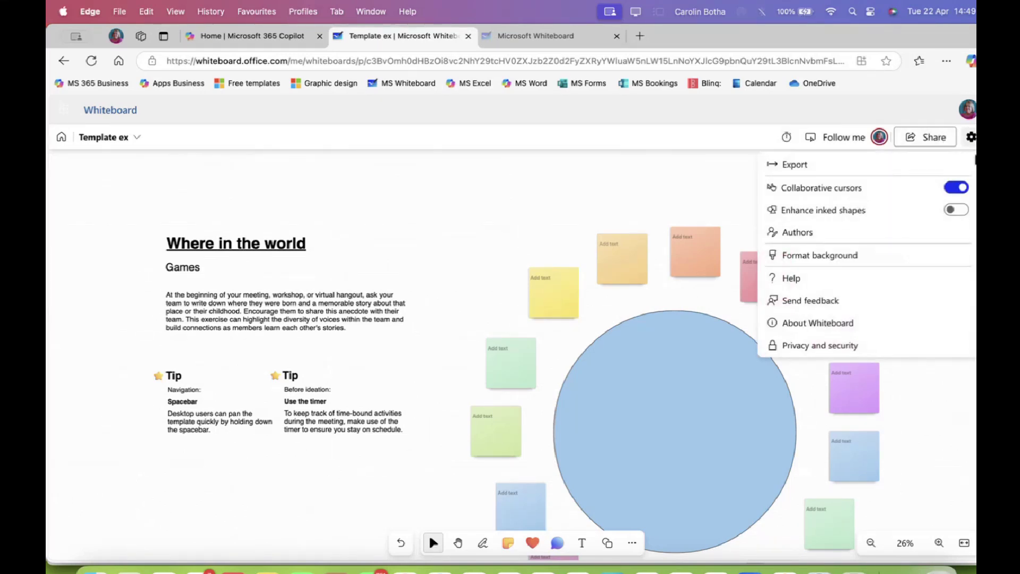
click(817, 257)
click(832, 263)
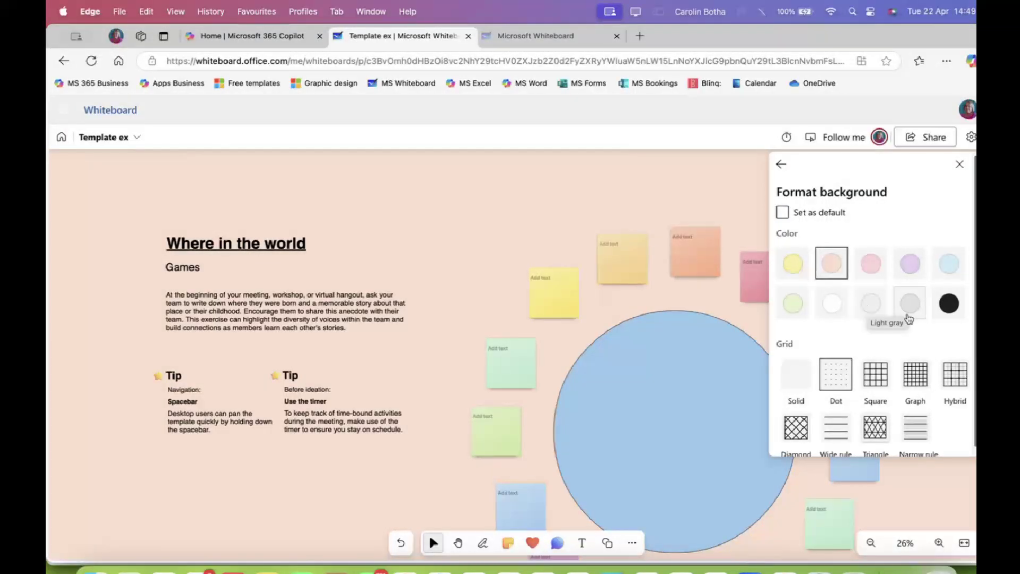
scroll(882, 420, down, 1)
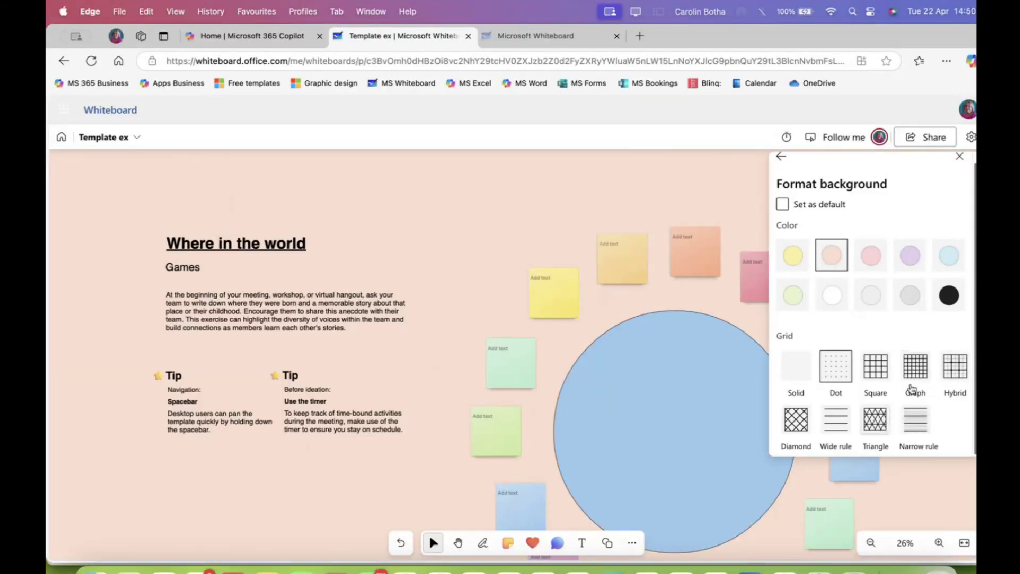
click(922, 375)
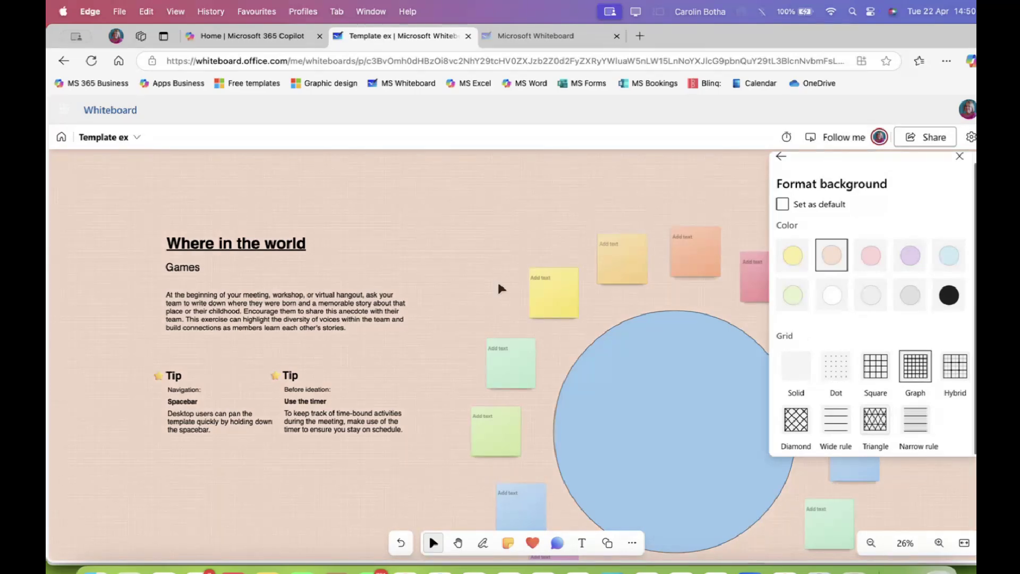
click(794, 428)
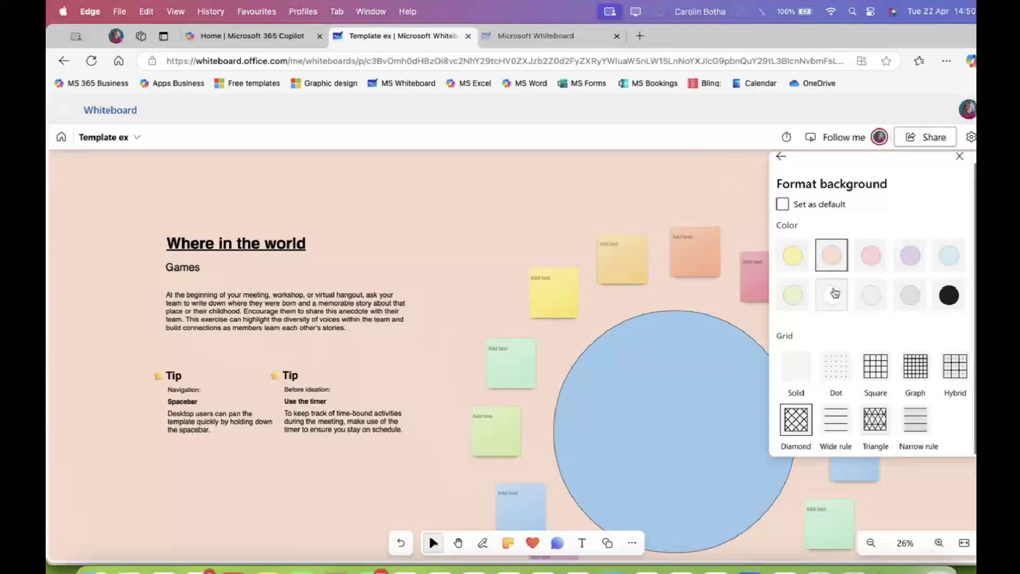
click(832, 296)
click(957, 372)
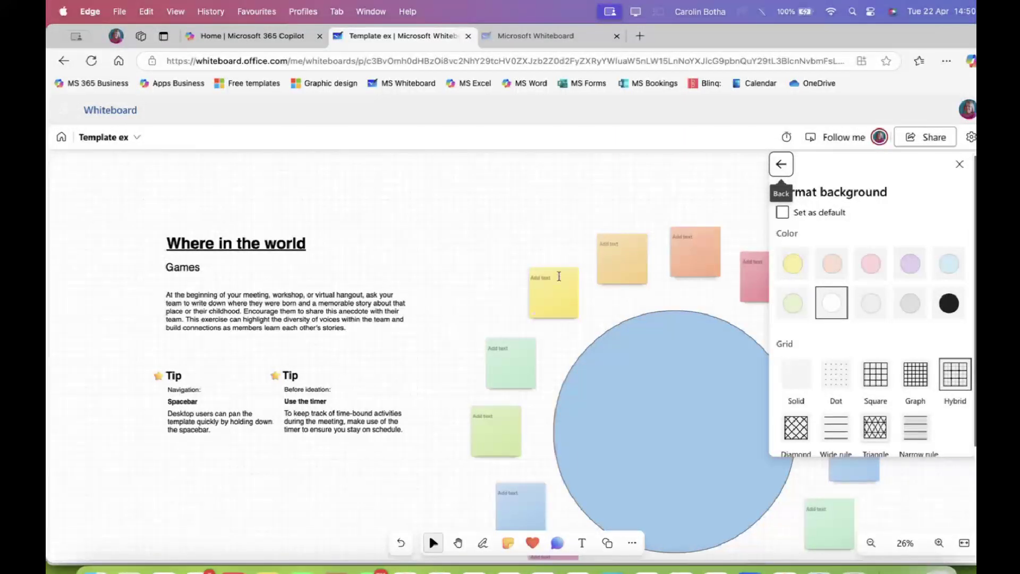
Move the Where in the world title higher on the board
click(291, 237)
drag(290, 227, 287, 187)
mouse_move(253, 252)
mouse_down()
mouse_move(252, 213)
mouse_move(262, 211)
mouse_up()
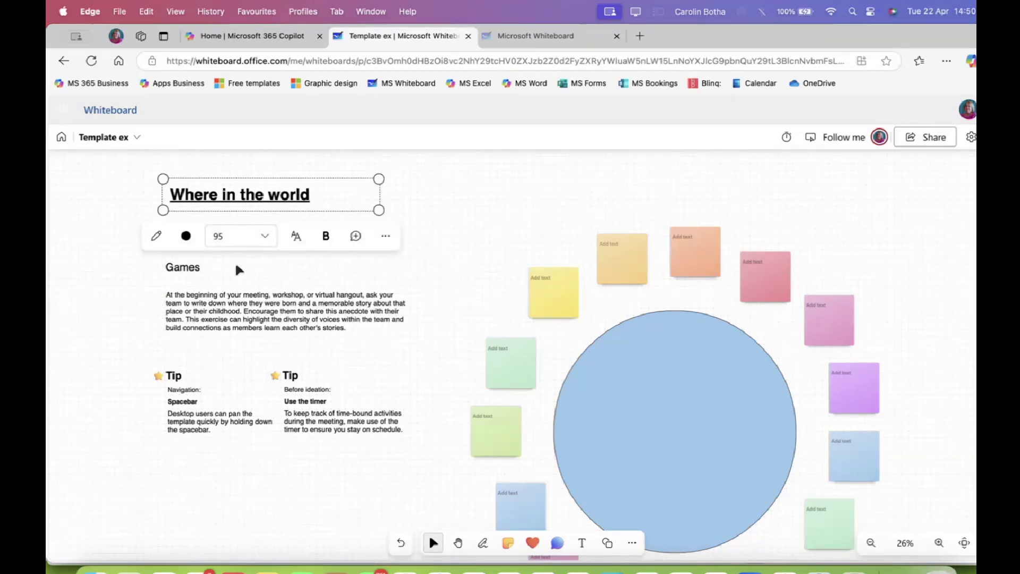
click(197, 267)
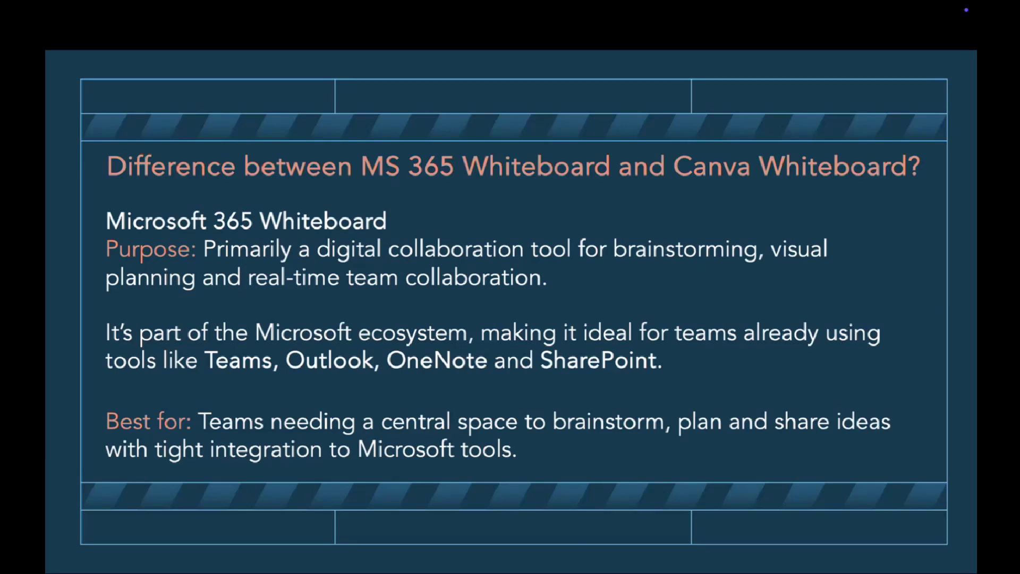
Exit the PowerPoint slide show and switch to the Home - Canva tab in Chrome
key(Escape)
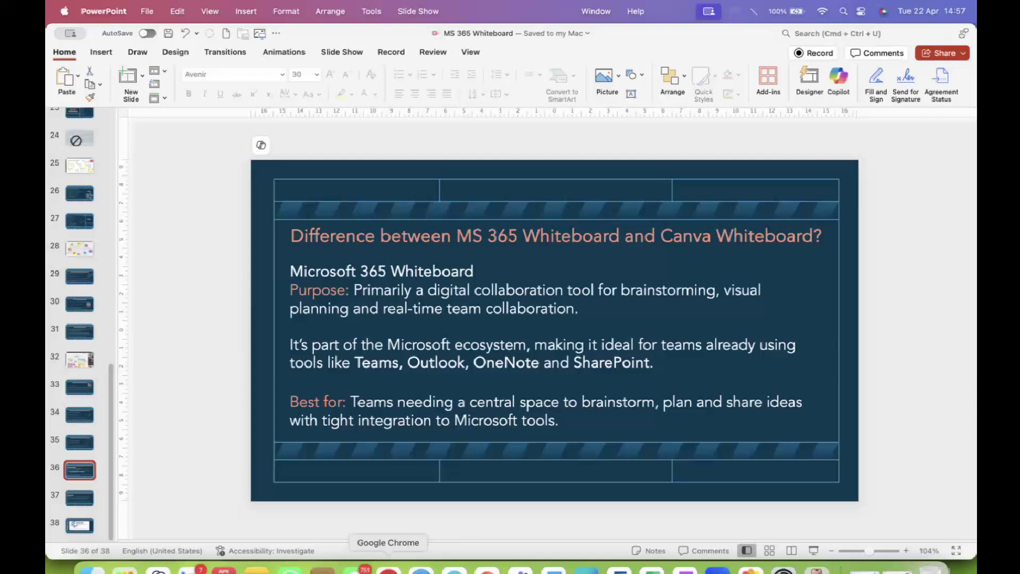
click(388, 569)
click(162, 37)
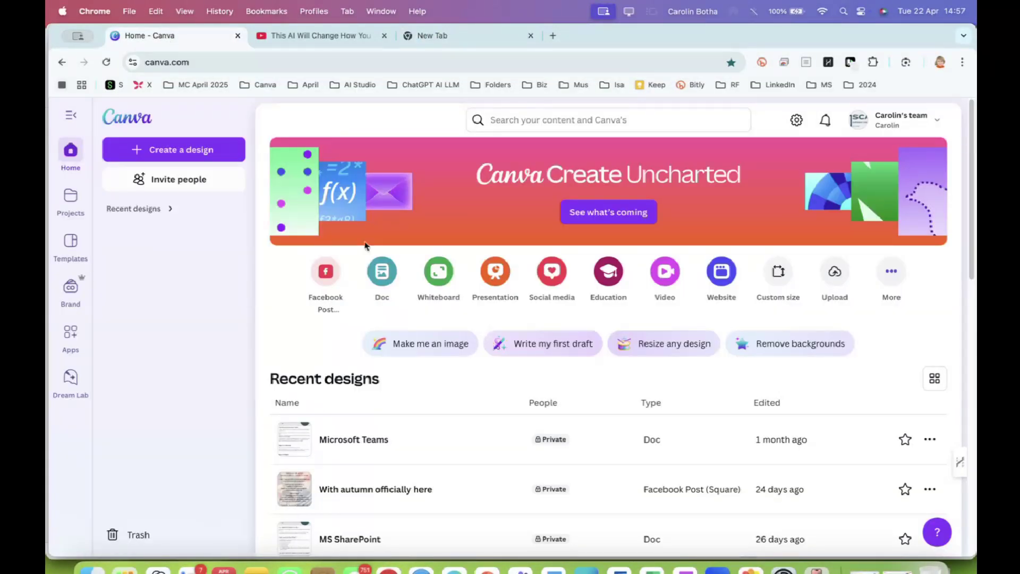
Create a Canva whiteboard from a Flow Charts template and set the zoom to 22%
click(443, 282)
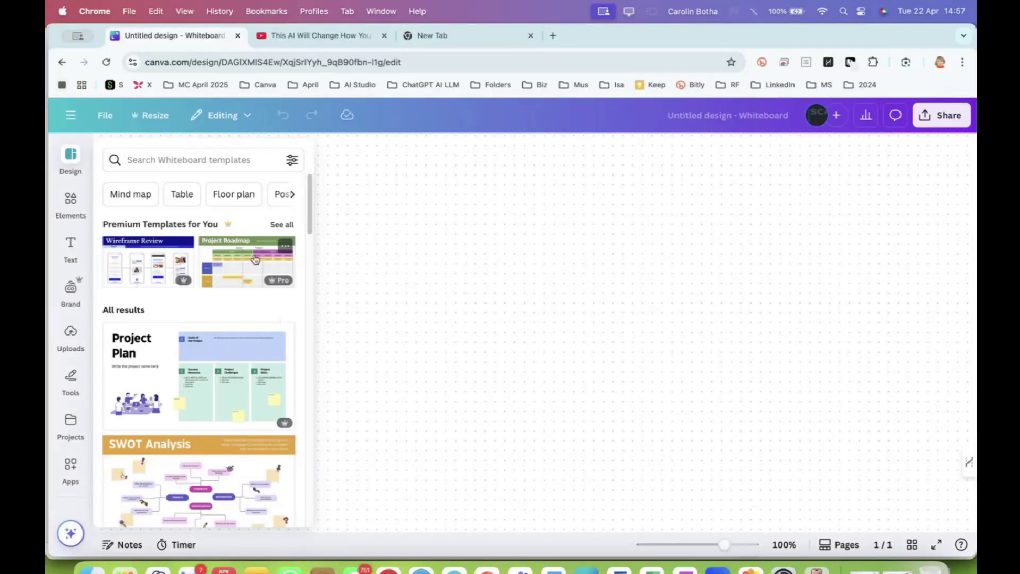
scroll(210, 316, down, 6)
scroll(204, 325, down, 2)
scroll(204, 326, up, 4)
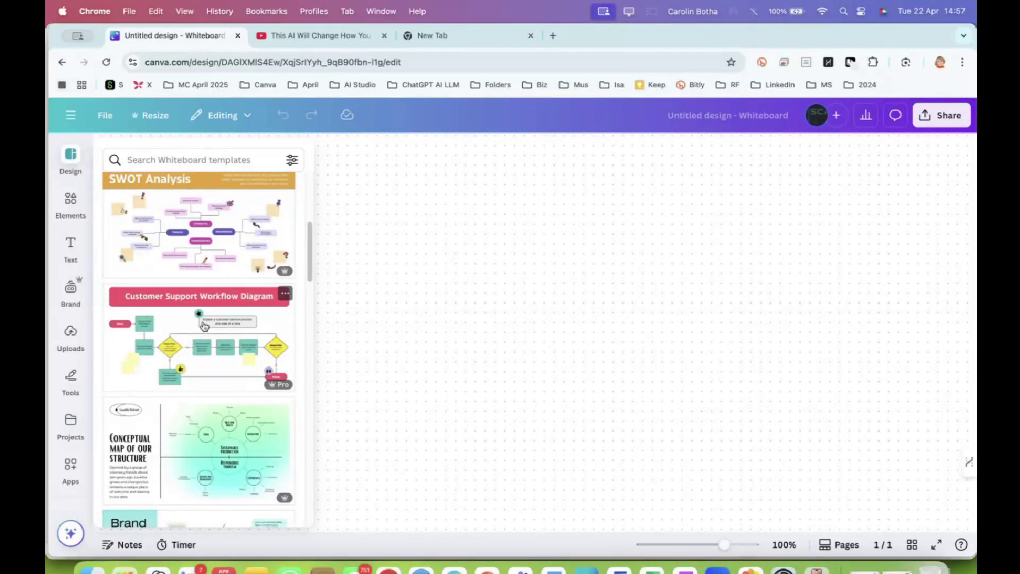
click(205, 326)
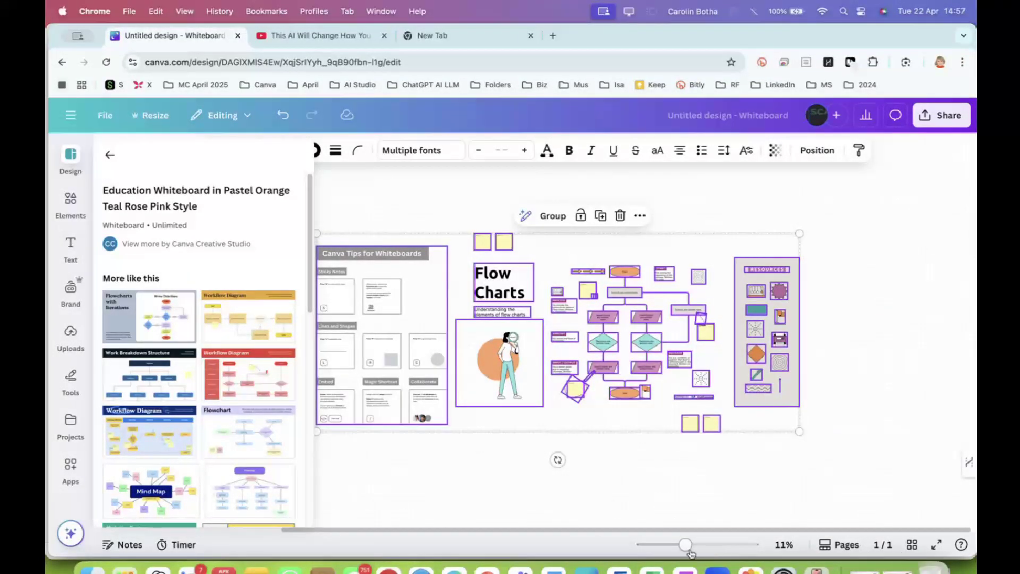
drag(686, 546, 695, 546)
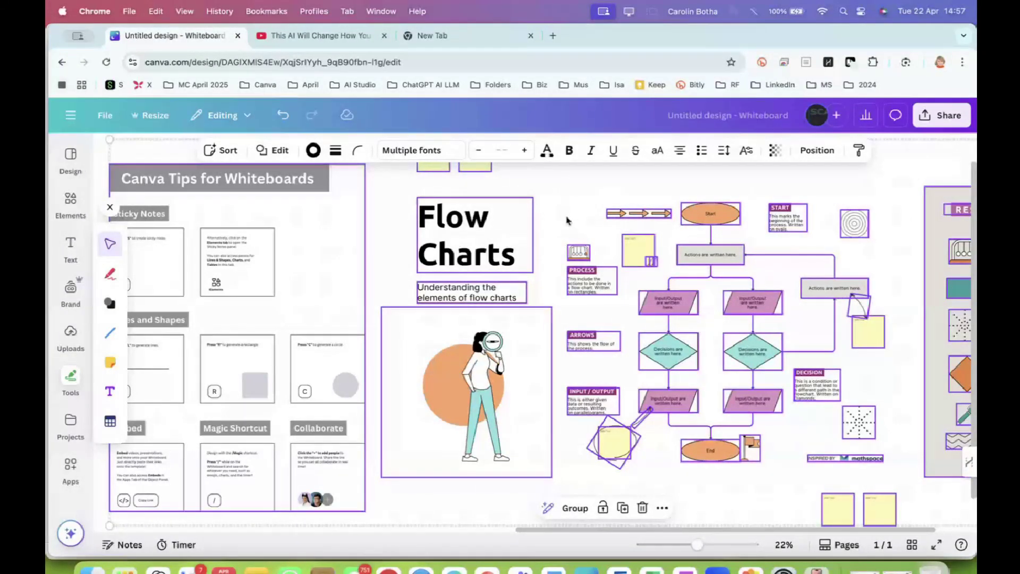
scroll(425, 243, right, 5)
drag(425, 243, 429, 243)
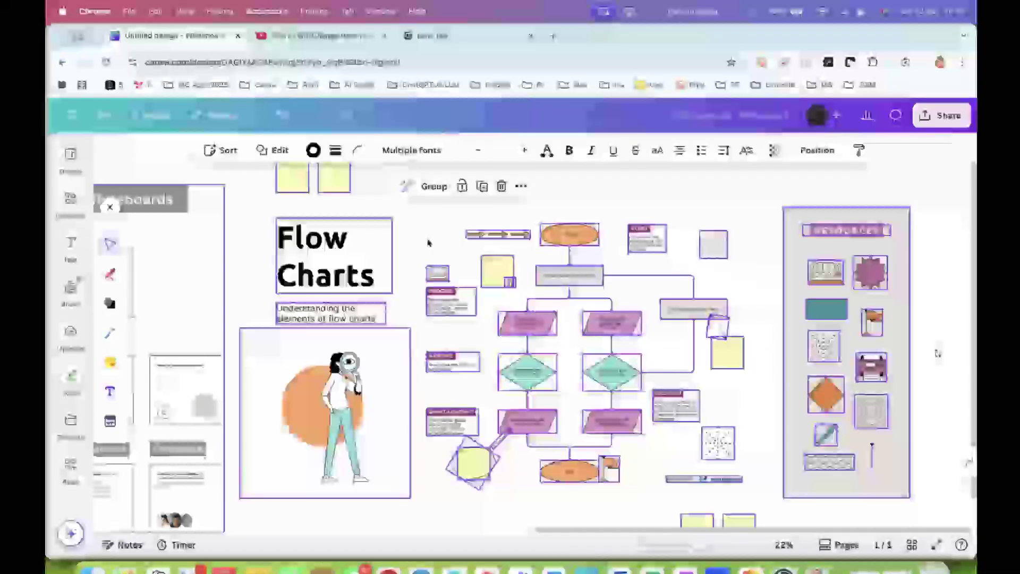